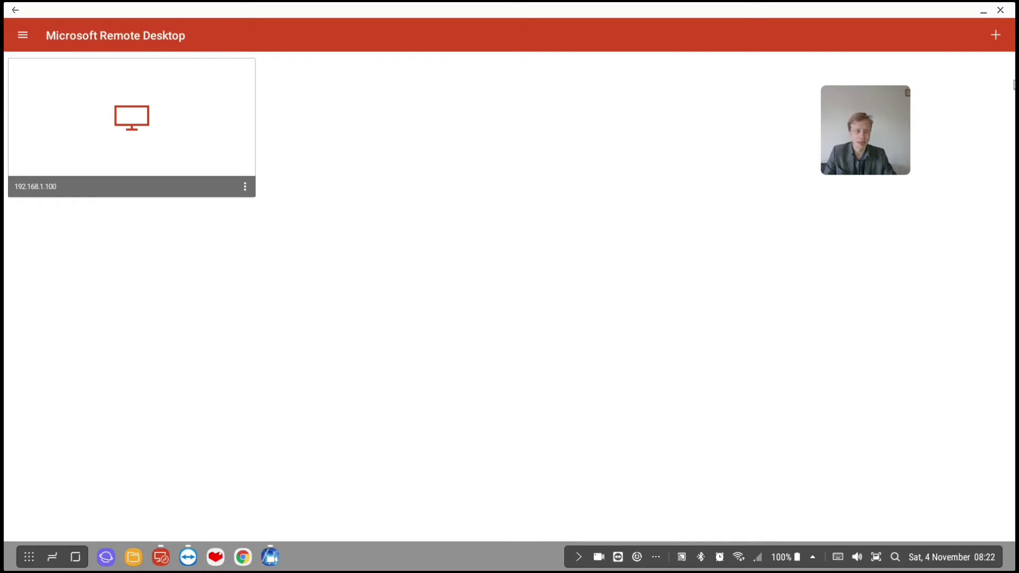
Step: Close the Microsoft Remote Desktop app window to reveal the remote Windows PC desktop
click(1000, 10)
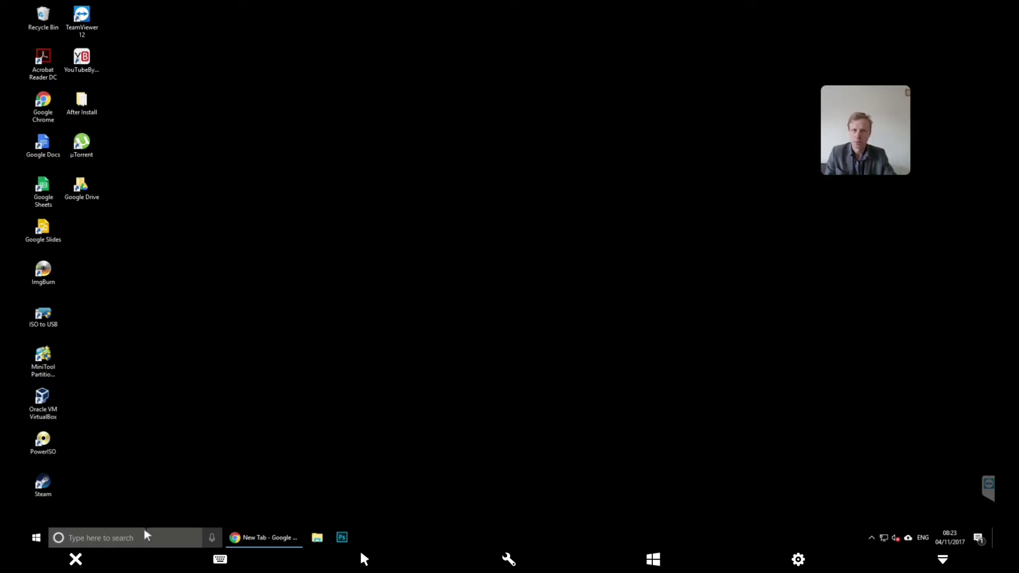
Step: Search 'allow remote' and open 'Allow remote access to your computer', centring System Properties
click(135, 539)
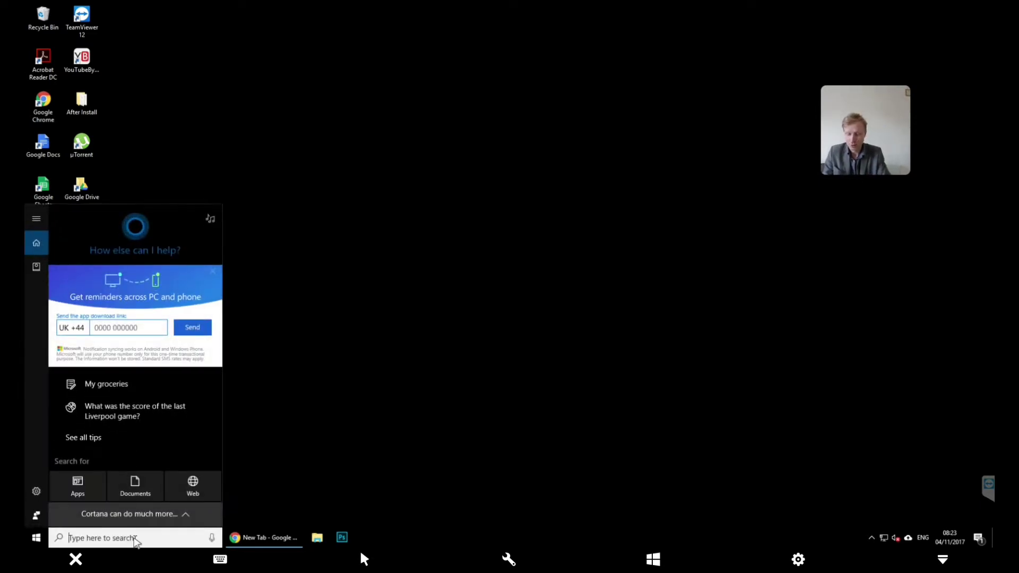
text(allow)
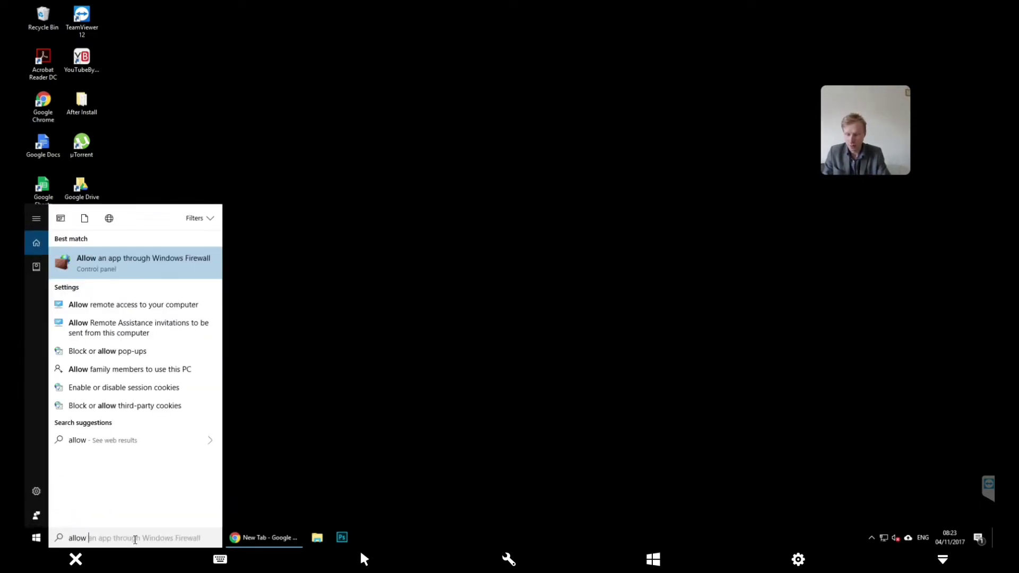
text( remote)
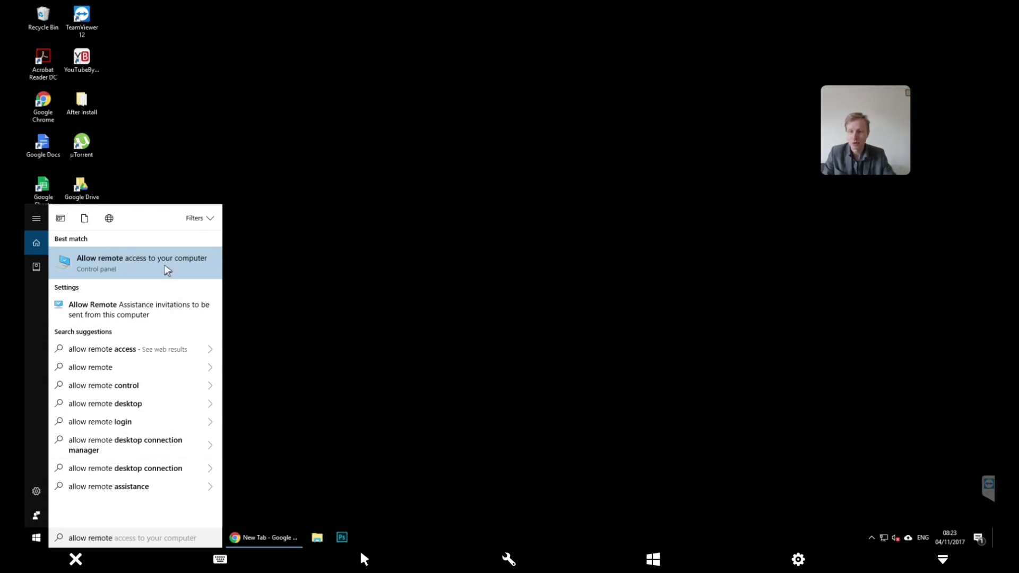
click(167, 270)
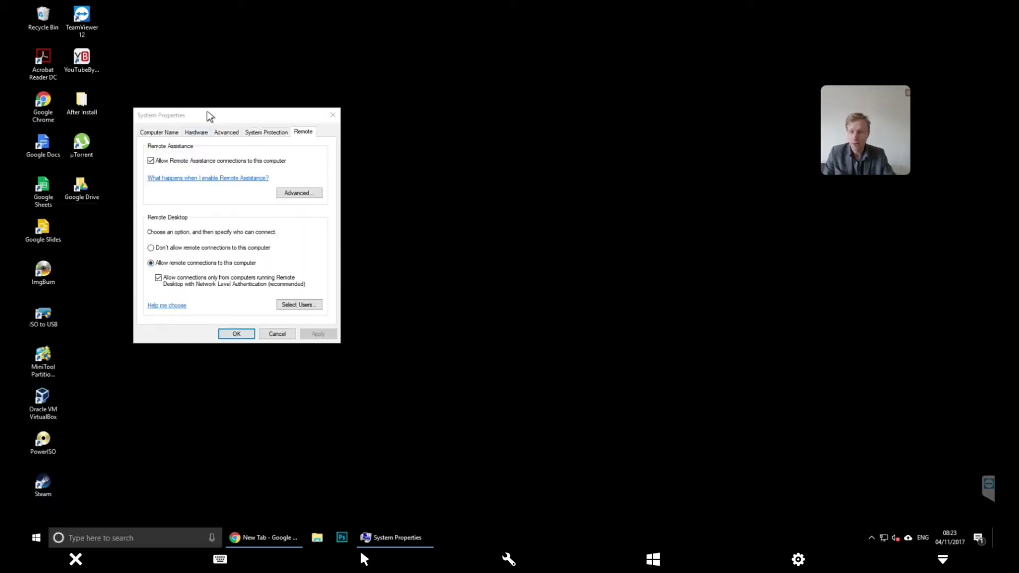
drag(211, 116, 582, 125)
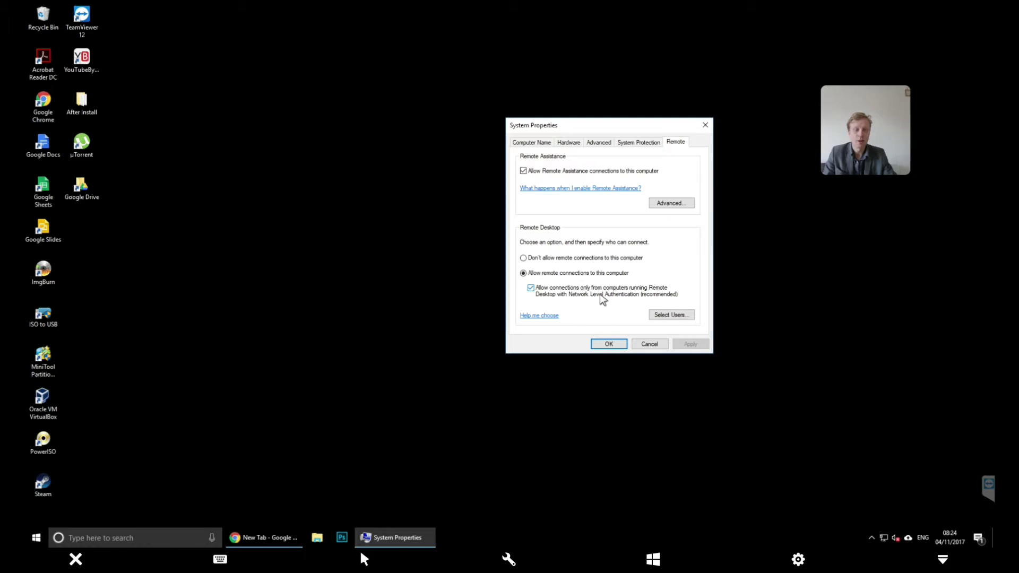
Step: Check the Remote Desktop Users list, then cancel out of System Properties unchanged
click(667, 315)
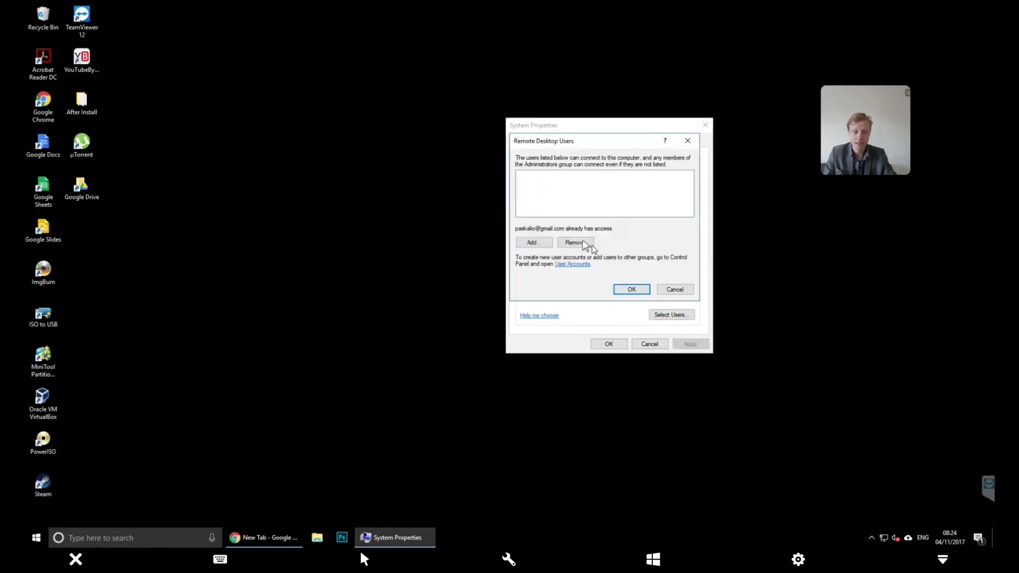
click(674, 289)
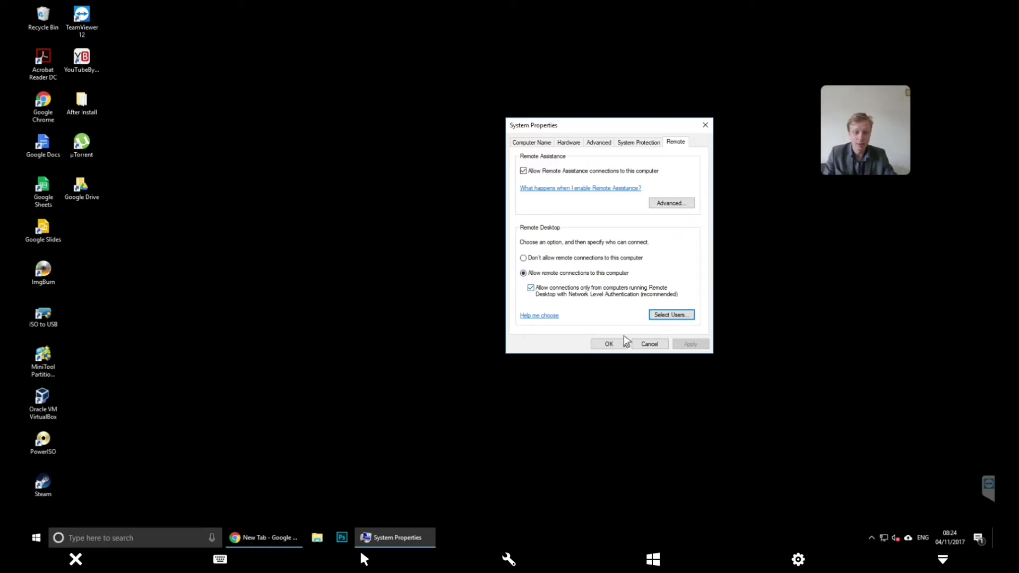
click(648, 345)
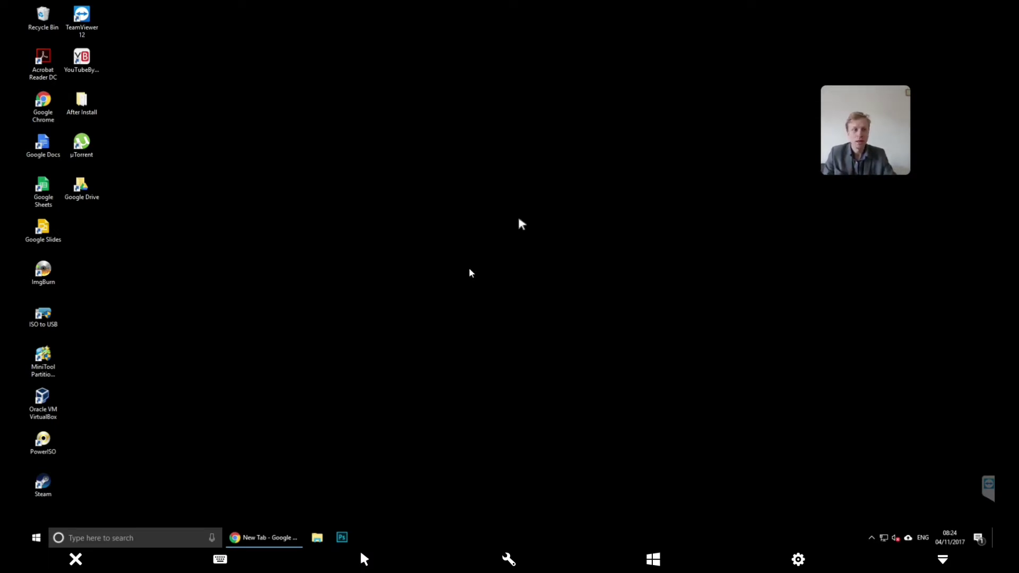
Step: Show the vEthernet adapter's connection details from Network and Sharing Center, revealing IPv4 192.168.1.100
right_click(884, 538)
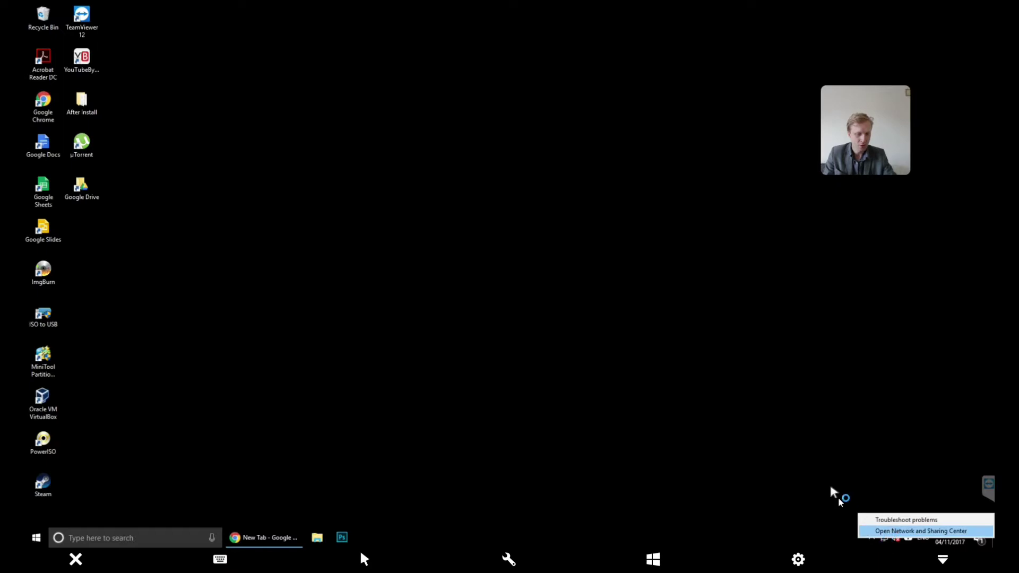
click(921, 530)
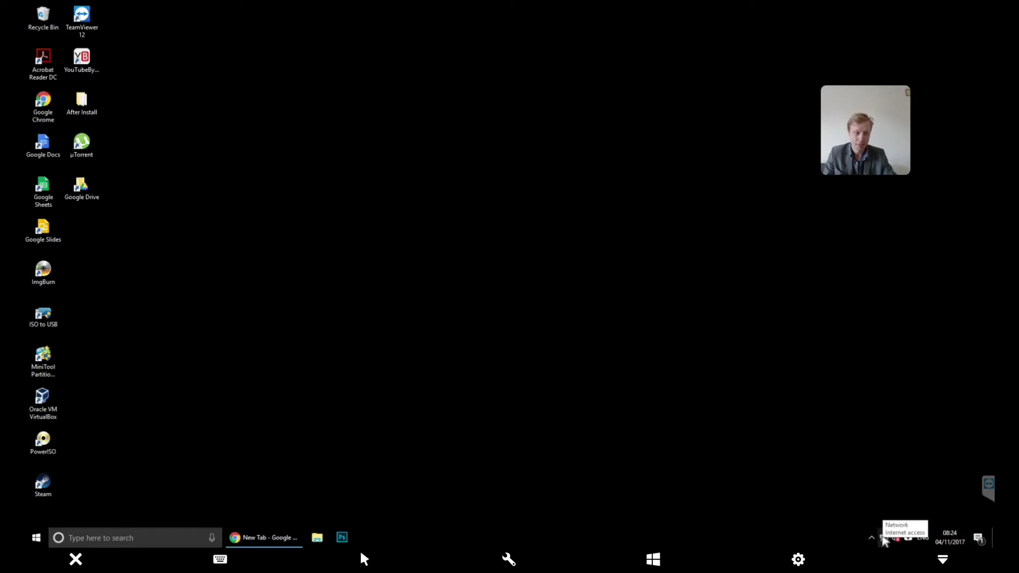
right_click(886, 540)
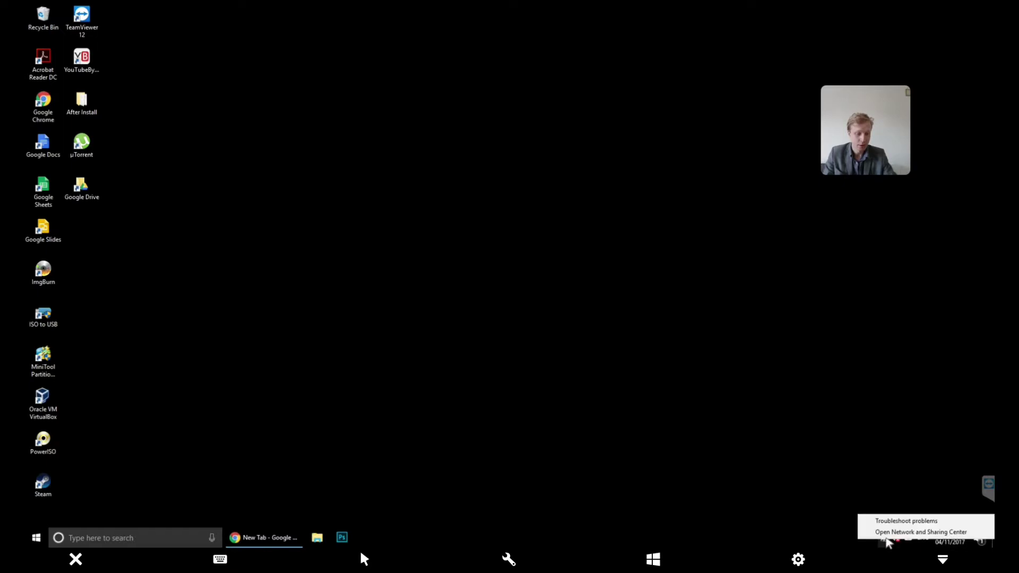
click(891, 533)
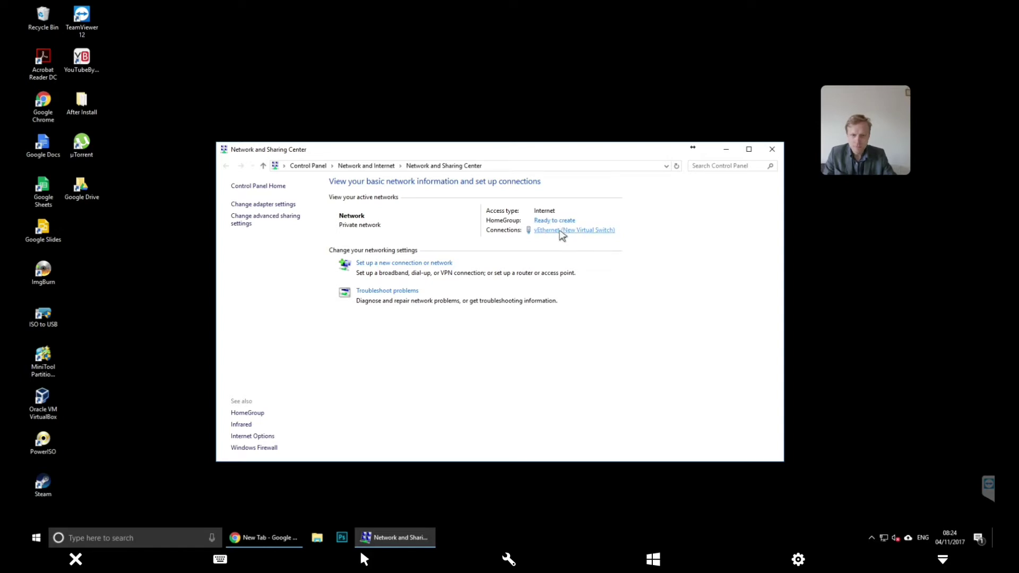
click(560, 231)
click(463, 265)
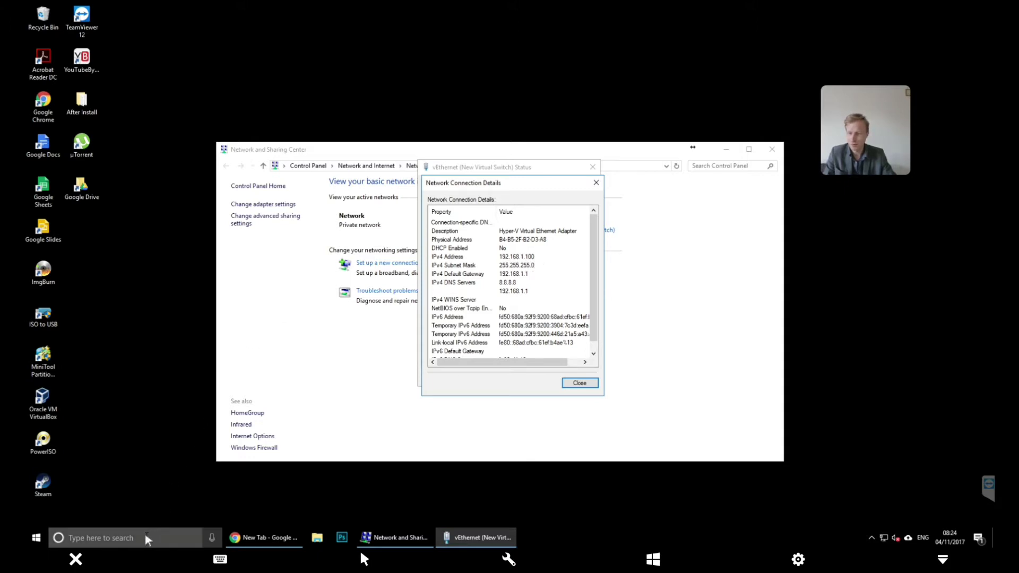
Step: Launch cmd through Run and run ipconfig to list the adapters' addresses
click(112, 538)
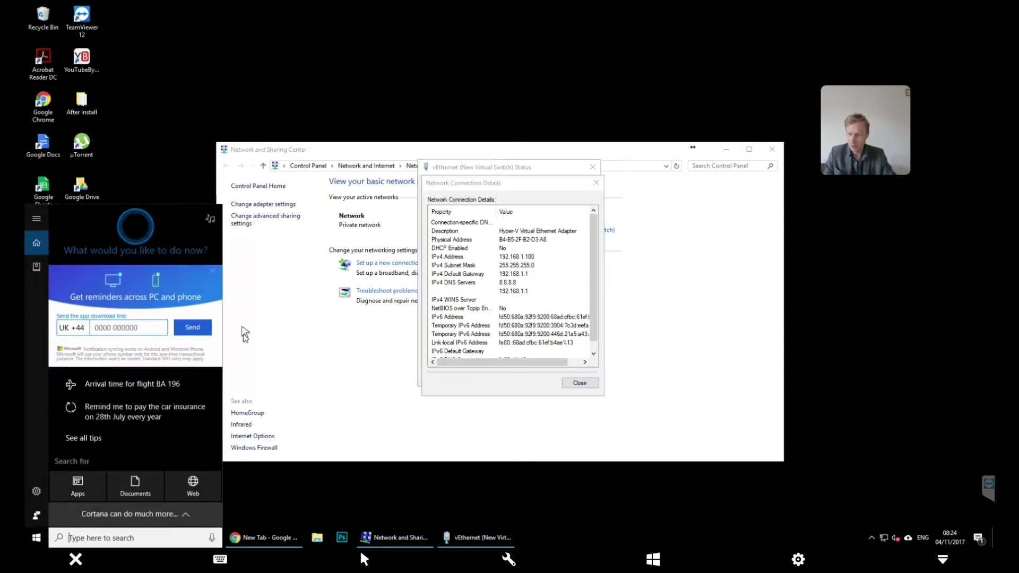
click(342, 484)
click(120, 538)
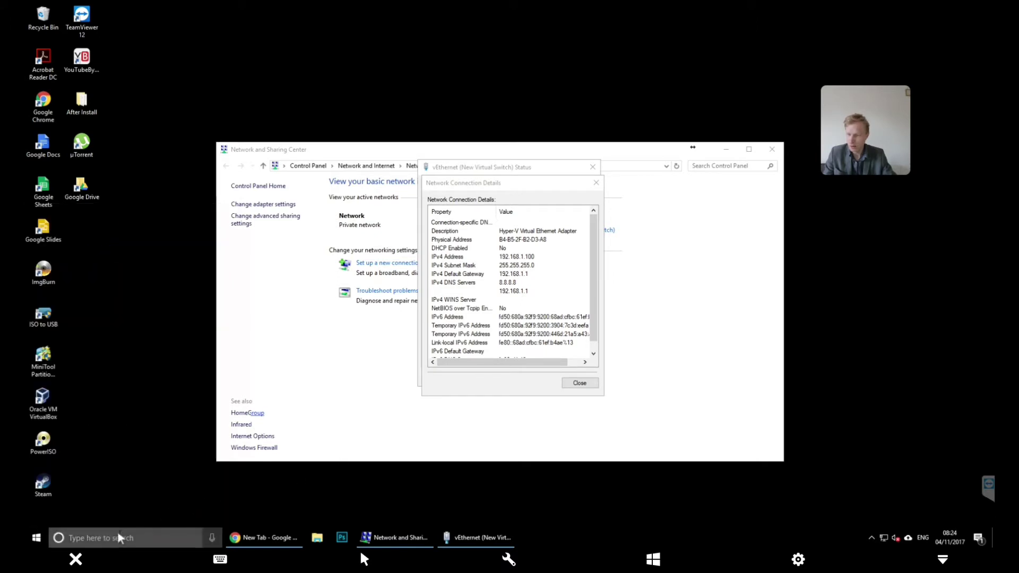
text(run)
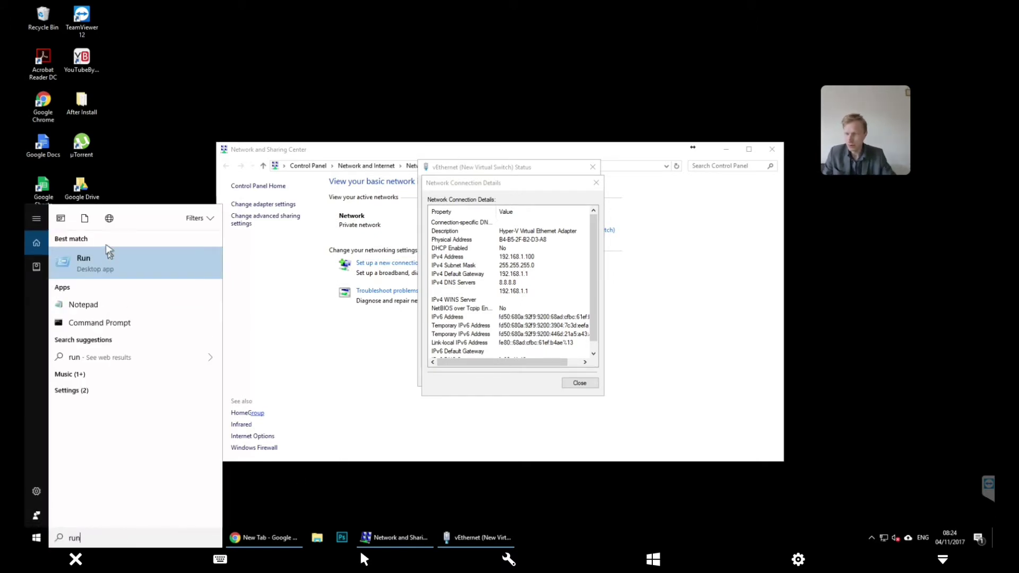
click(100, 261)
text(cmd)
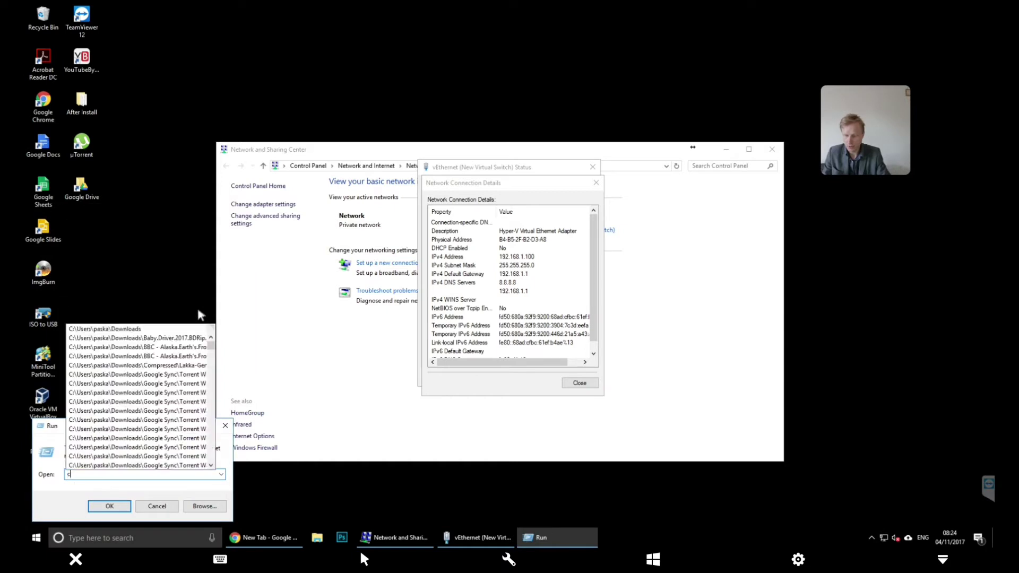
click(110, 506)
drag(259, 28, 476, 137)
text(i)
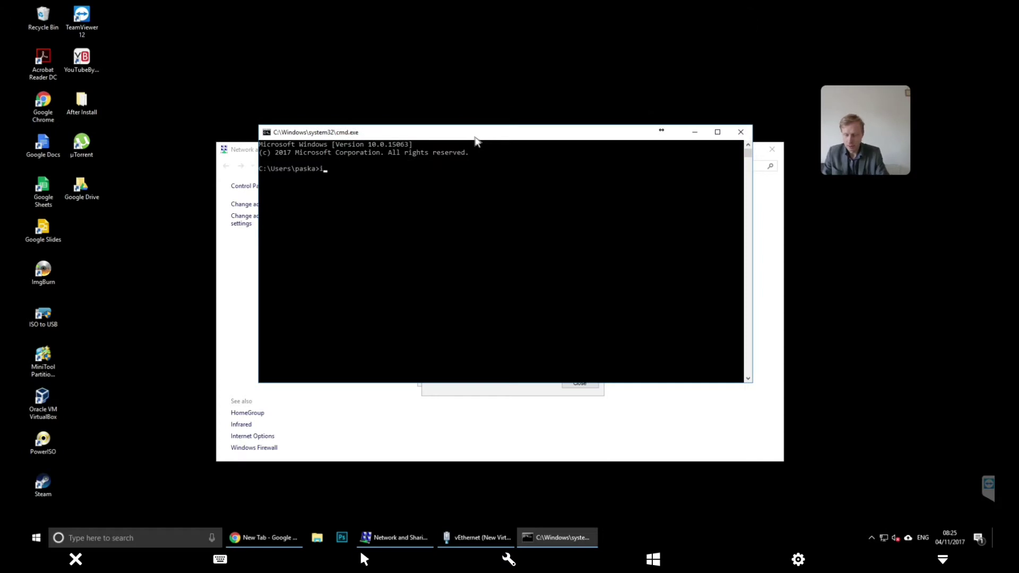
text(pconf)
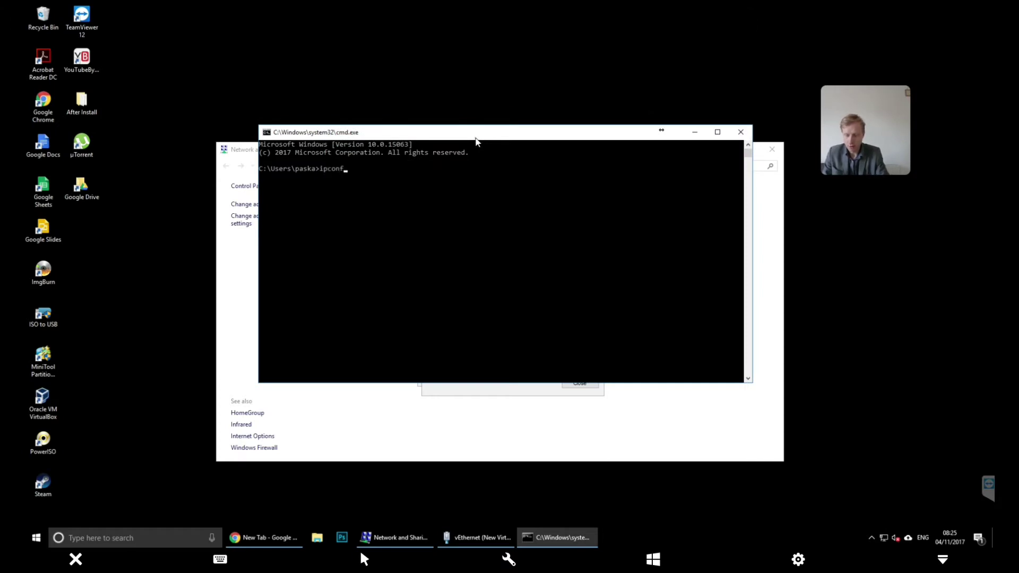
text(ig)
key(Return)
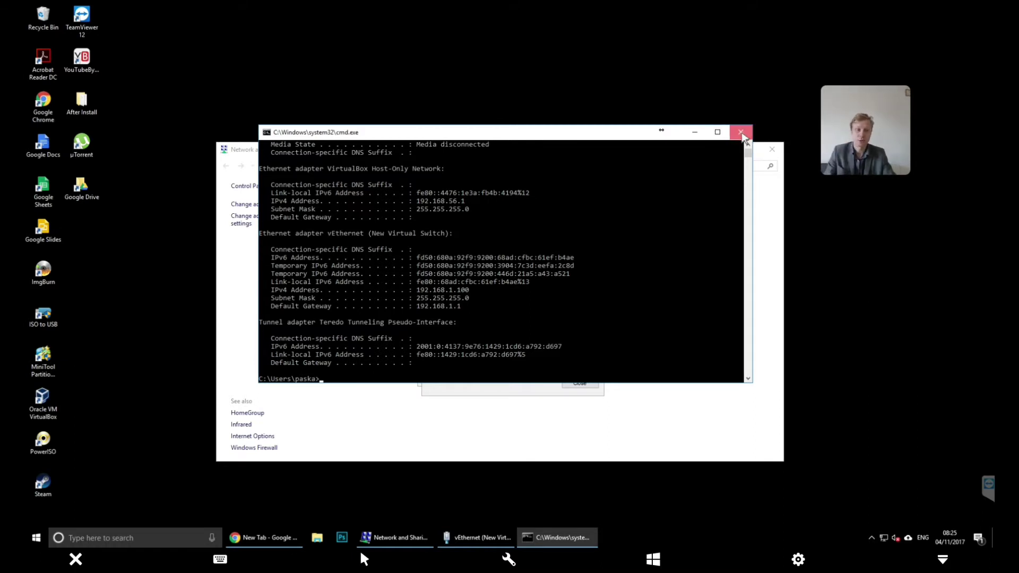
Step: Close the command prompt, Network and Sharing Center and both vEthernet dialogs
click(741, 134)
click(617, 393)
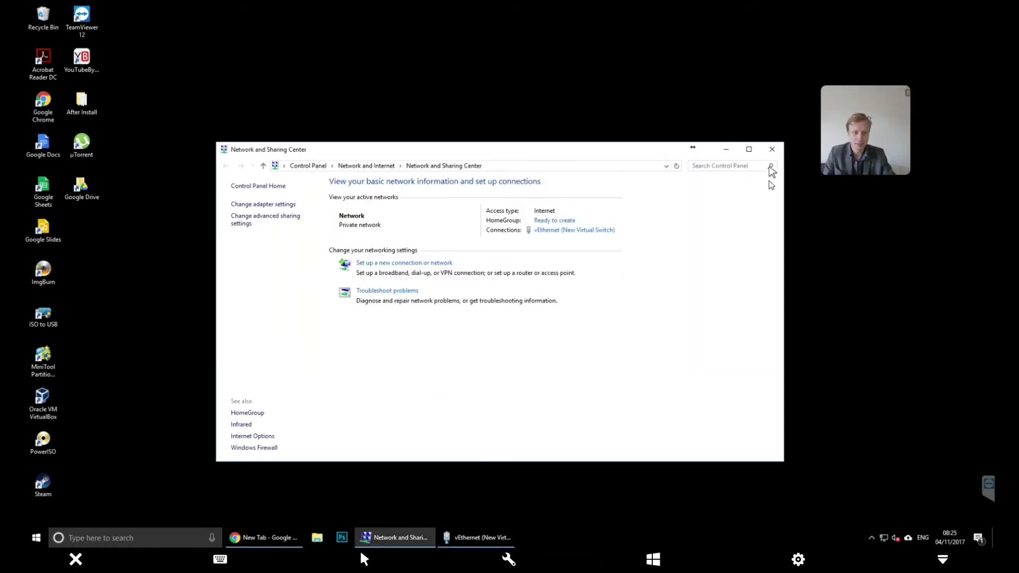
click(772, 151)
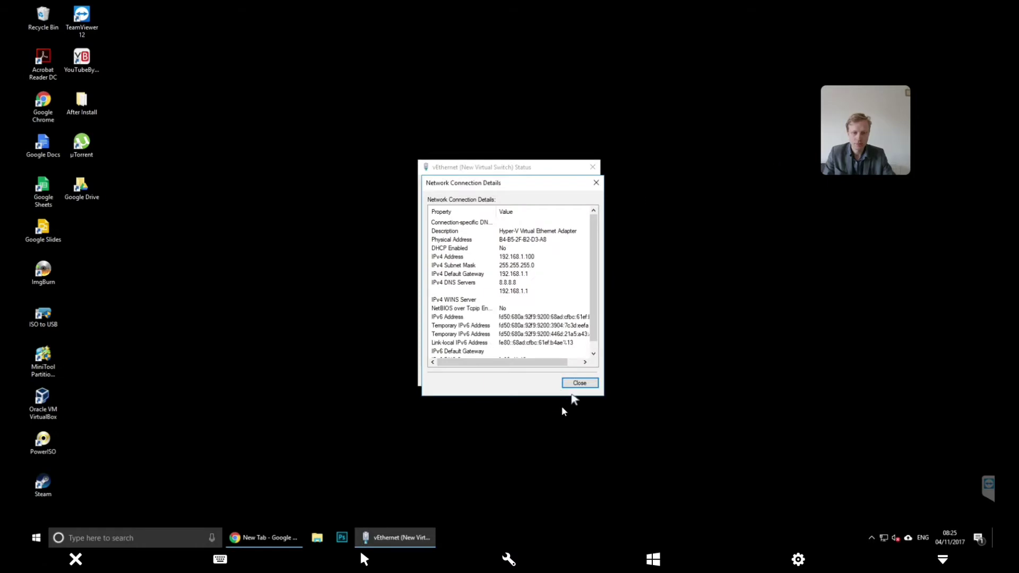
click(580, 383)
click(578, 378)
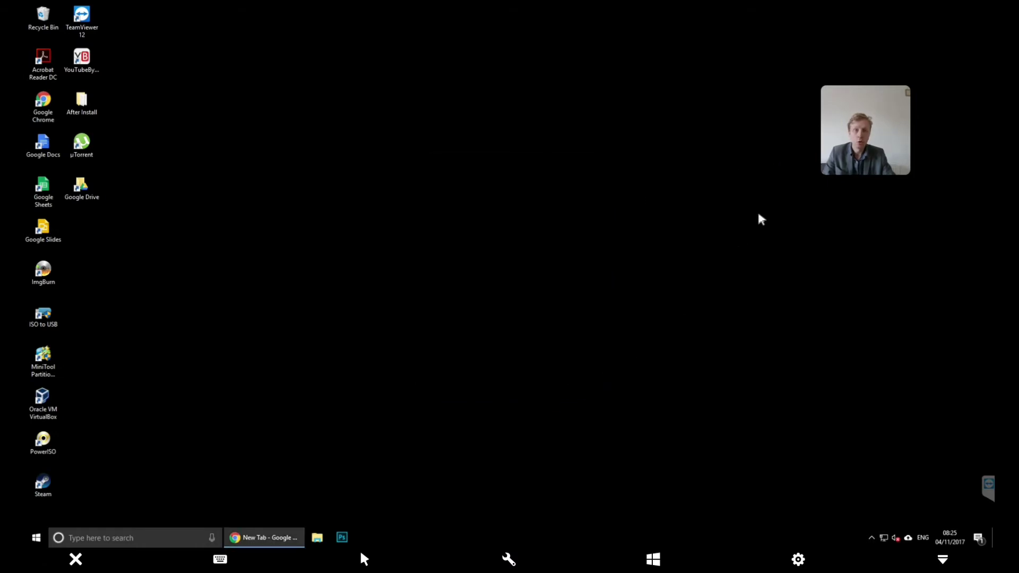
Step: End the remote session and launch Play Store from the SHOPS folder
click(963, 12)
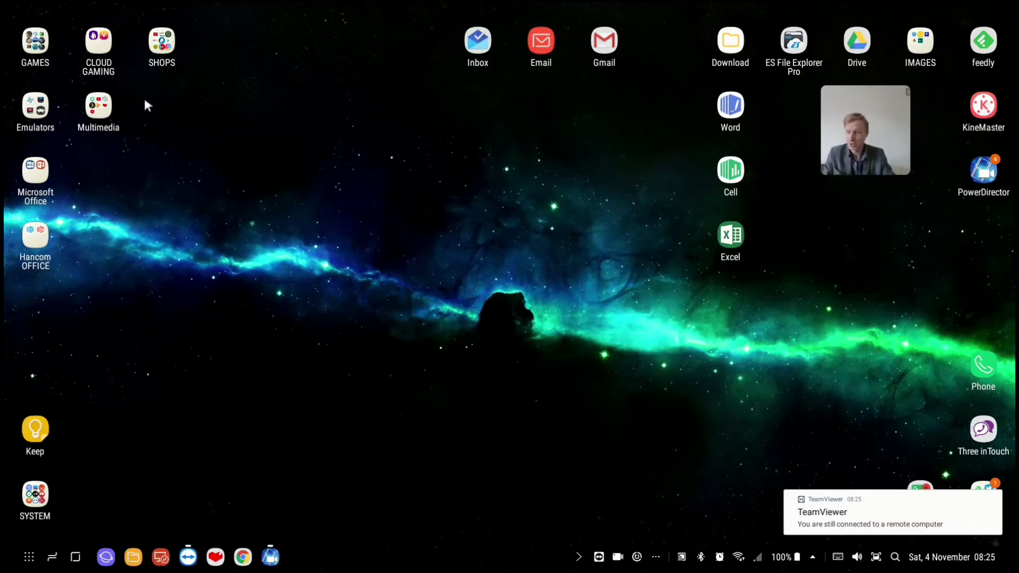
click(163, 53)
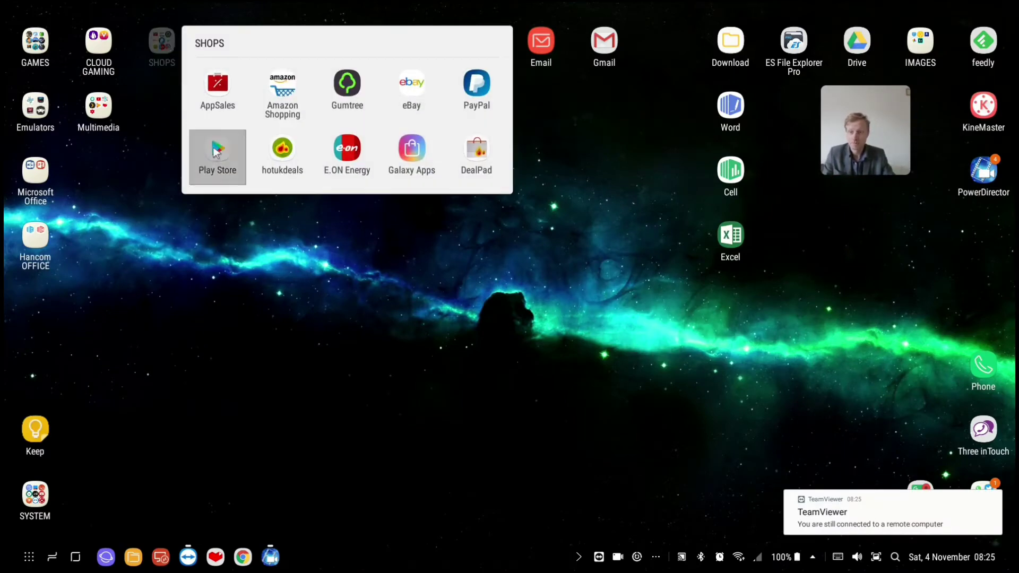
click(215, 154)
Step: Search 'rd cl' and open Microsoft Remote Desktop from its Play Store listing
click(327, 131)
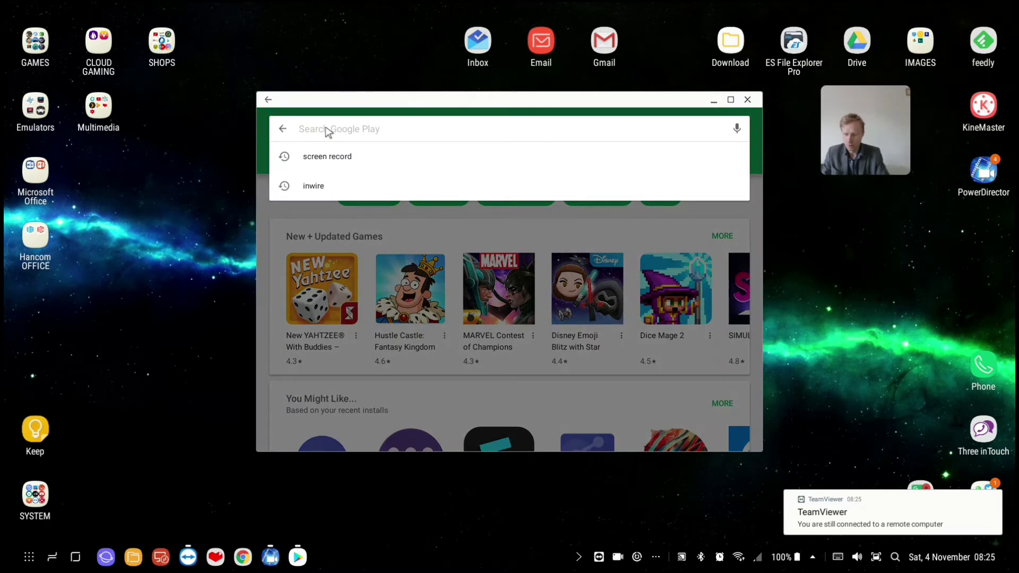
text(rd cl)
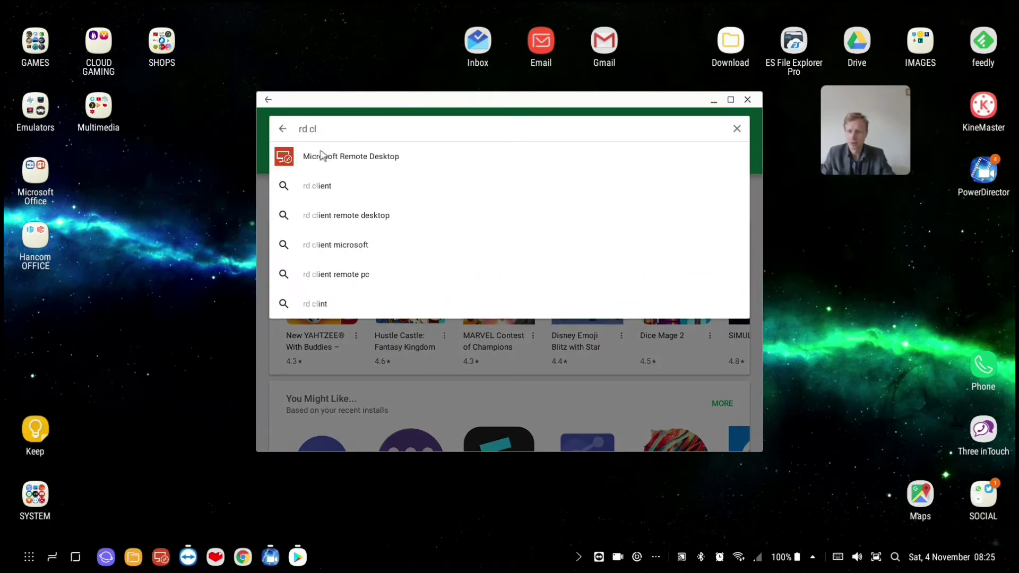
click(322, 156)
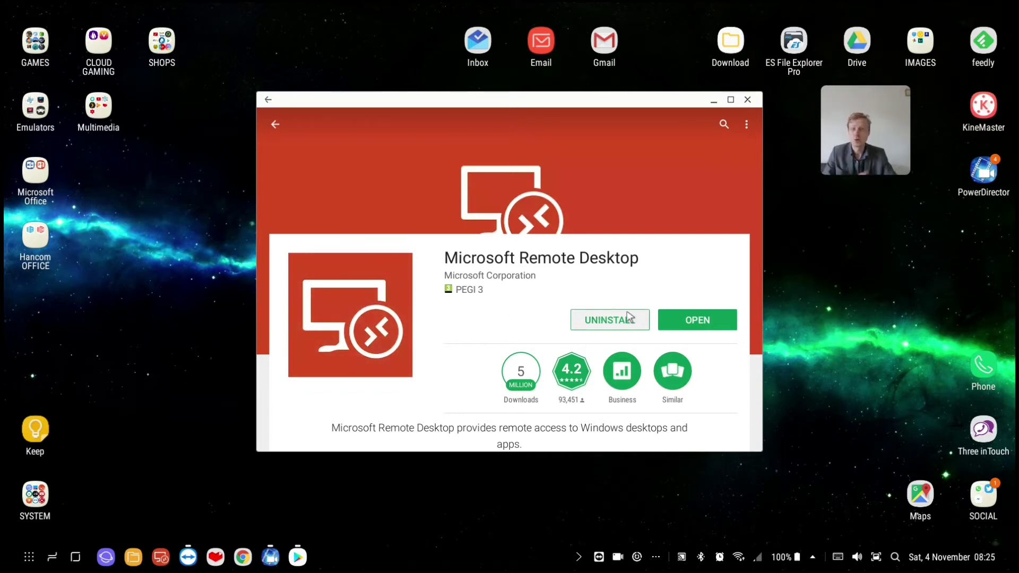
click(687, 324)
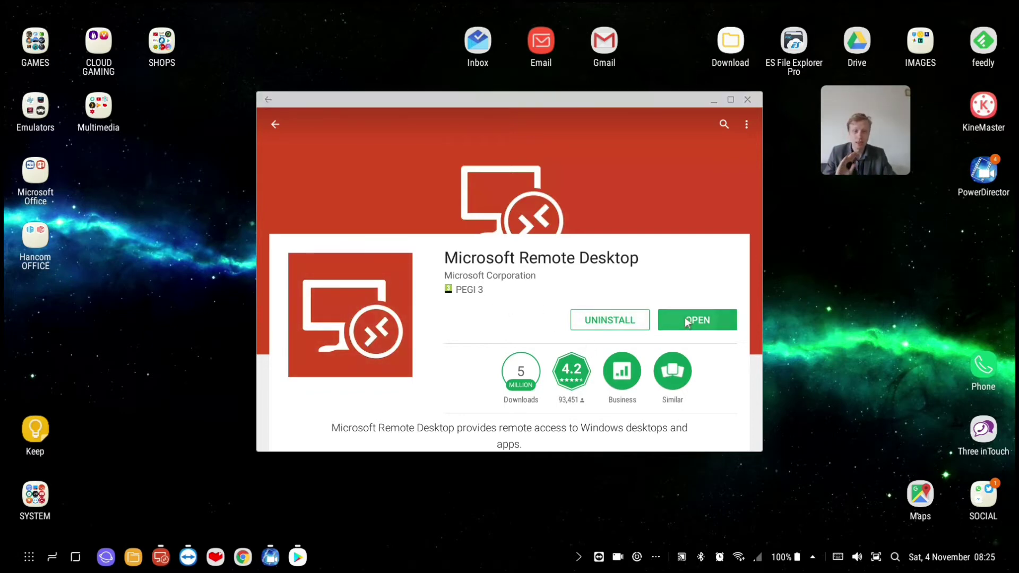
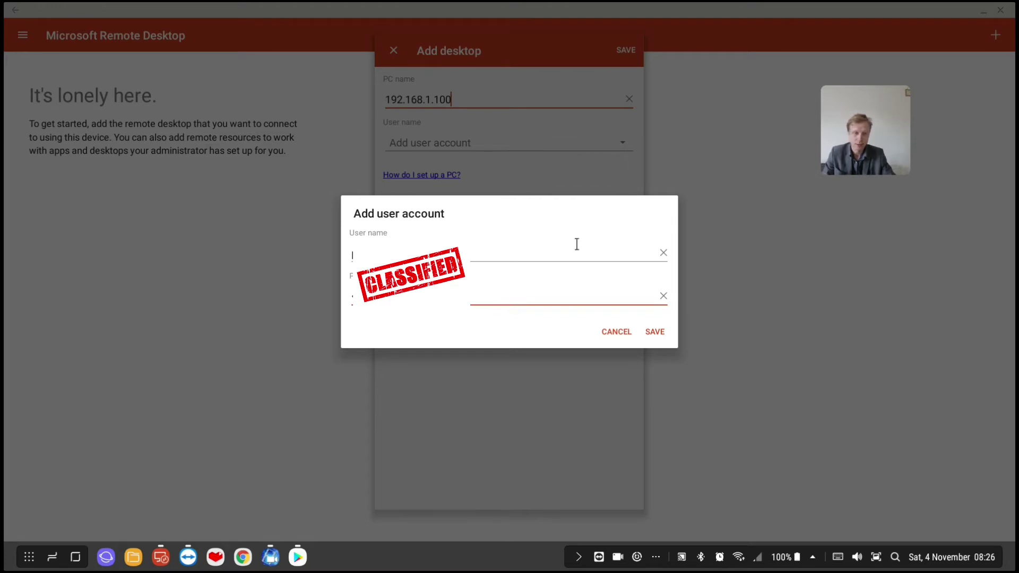
Step: Try again to save the new user account with its password
click(653, 331)
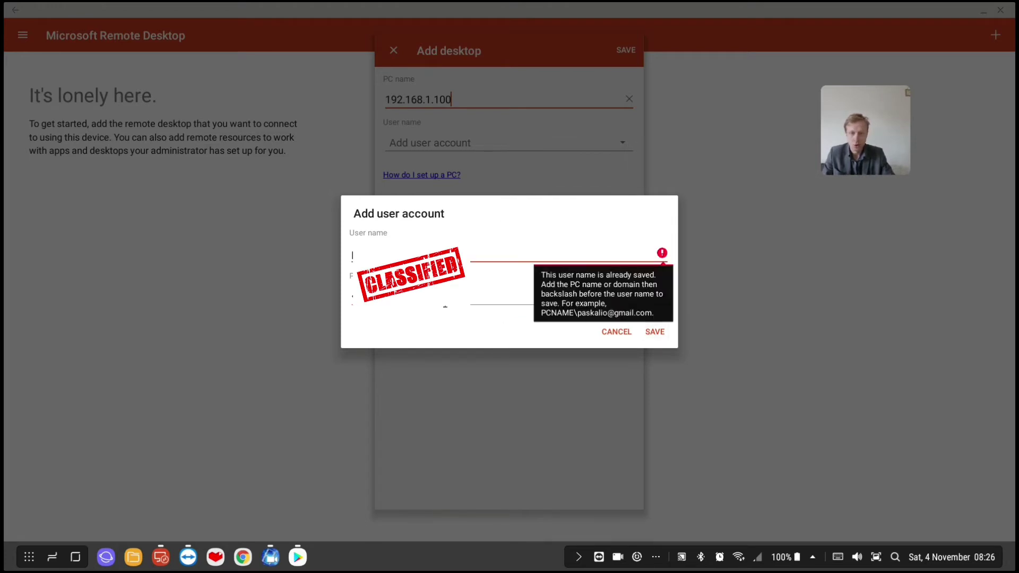
click(352, 296)
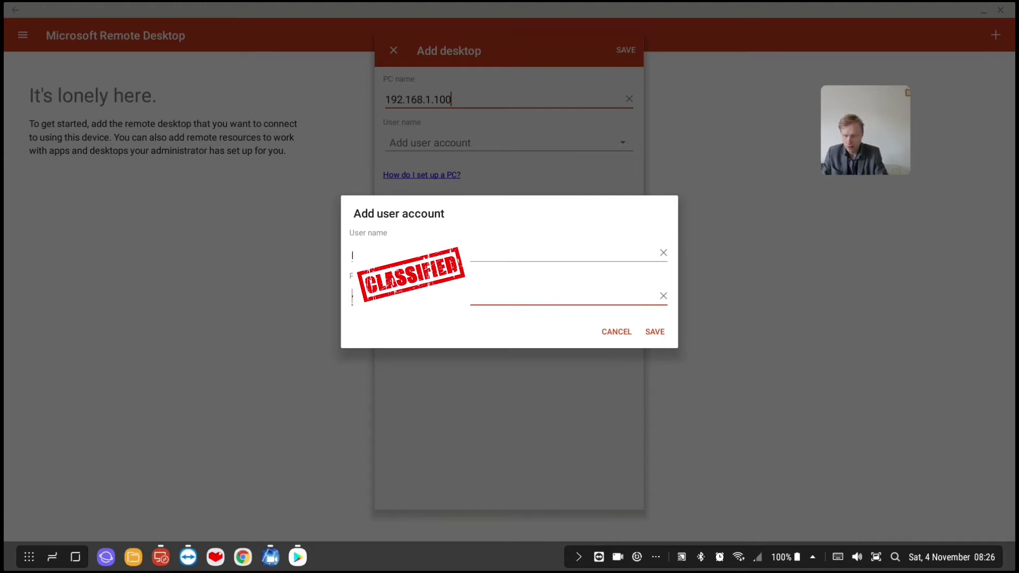
key(Return)
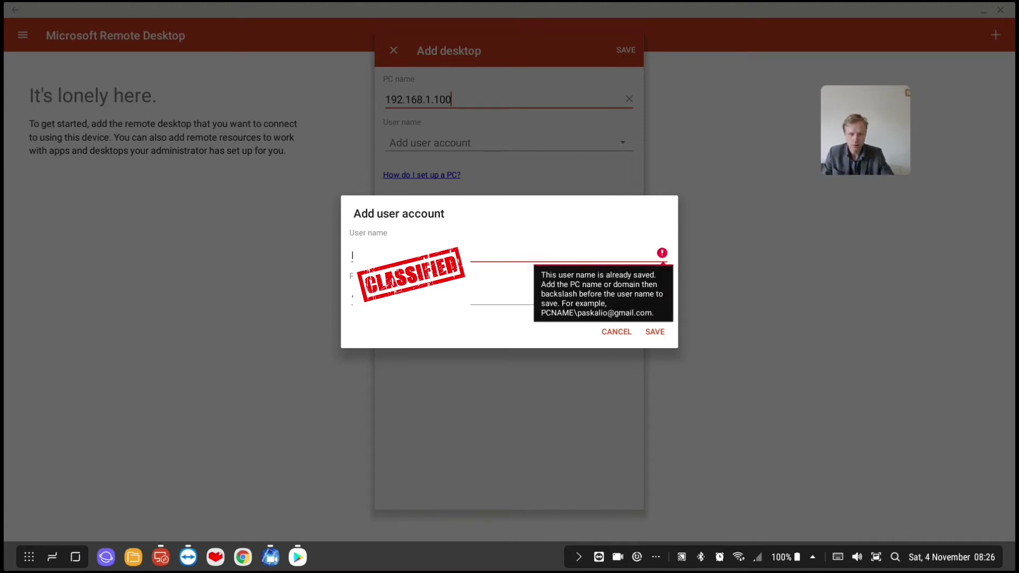
Step: Cancel the duplicate account, choose the already-saved user account, and save the 192.168.1.100 desktop
click(614, 331)
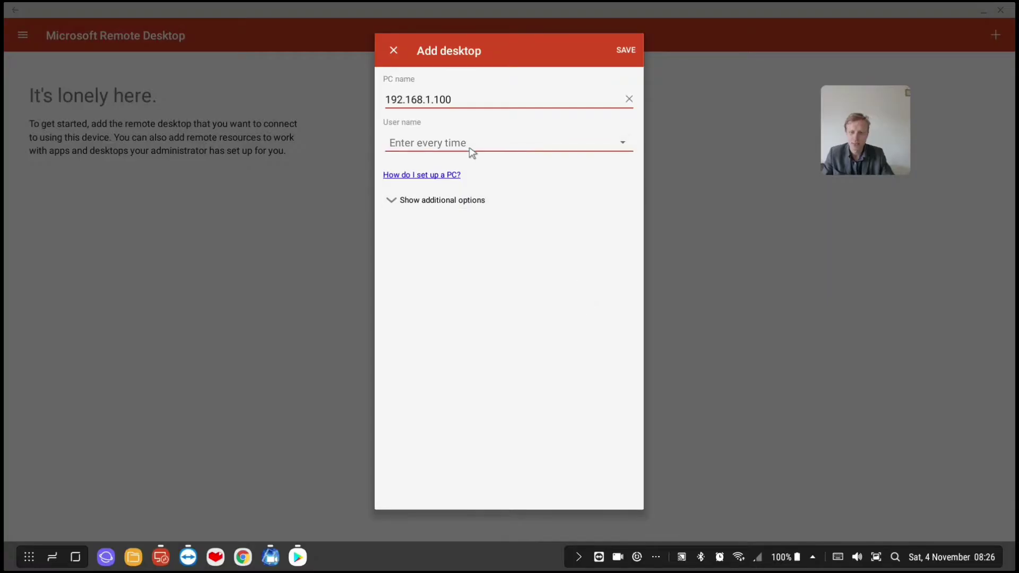
click(471, 151)
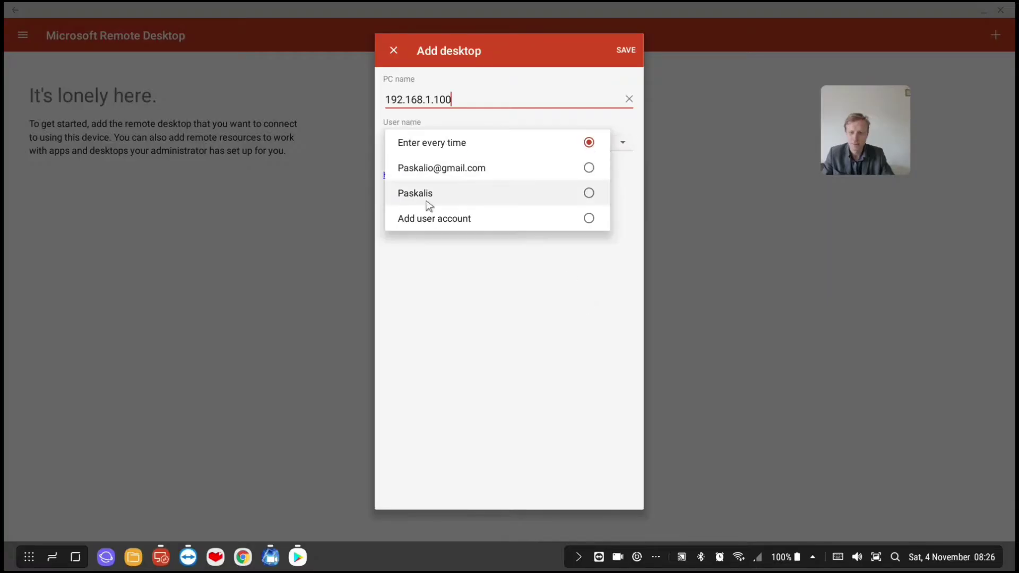
click(457, 169)
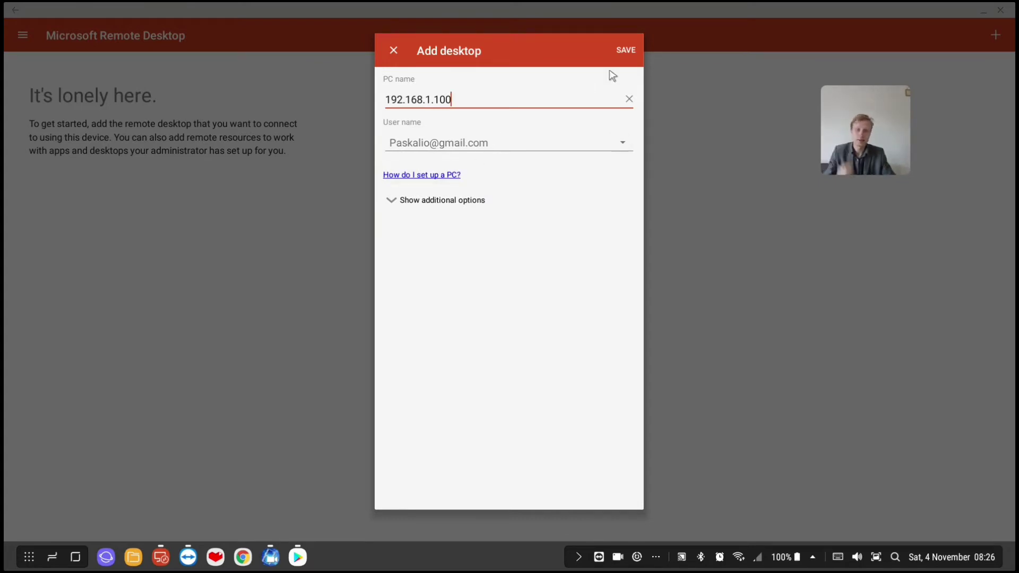
click(621, 50)
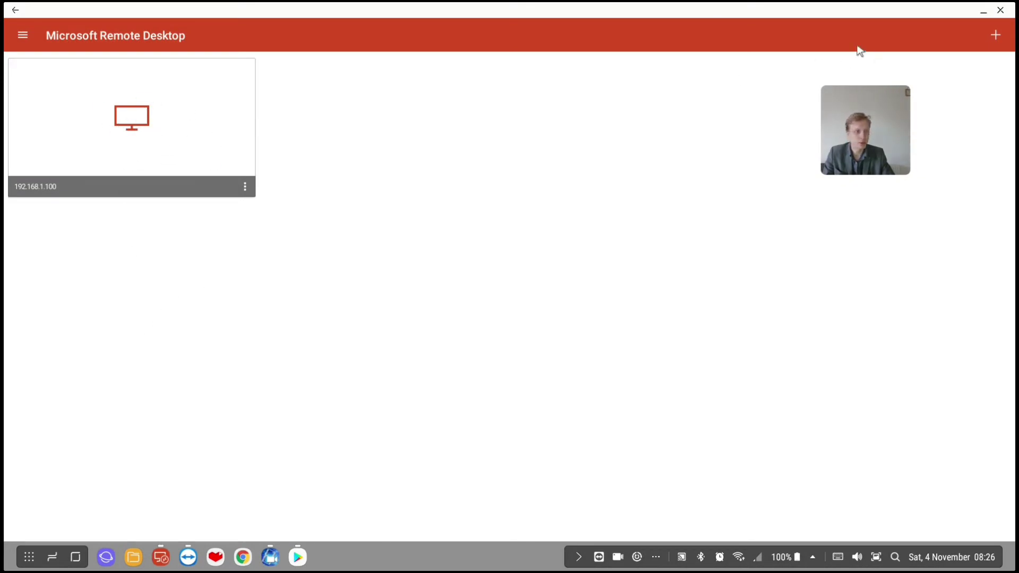
click(245, 186)
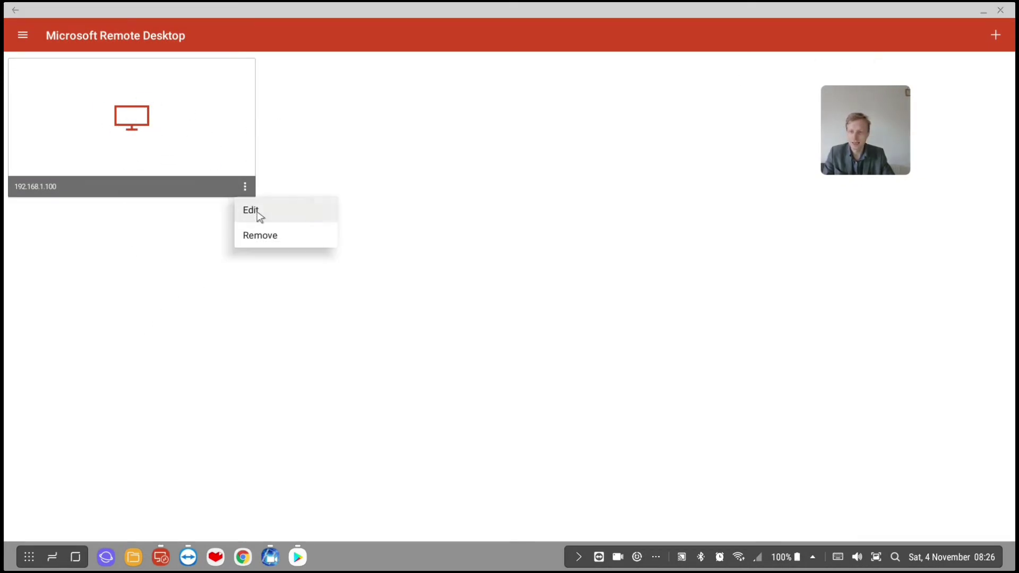
click(256, 211)
click(420, 206)
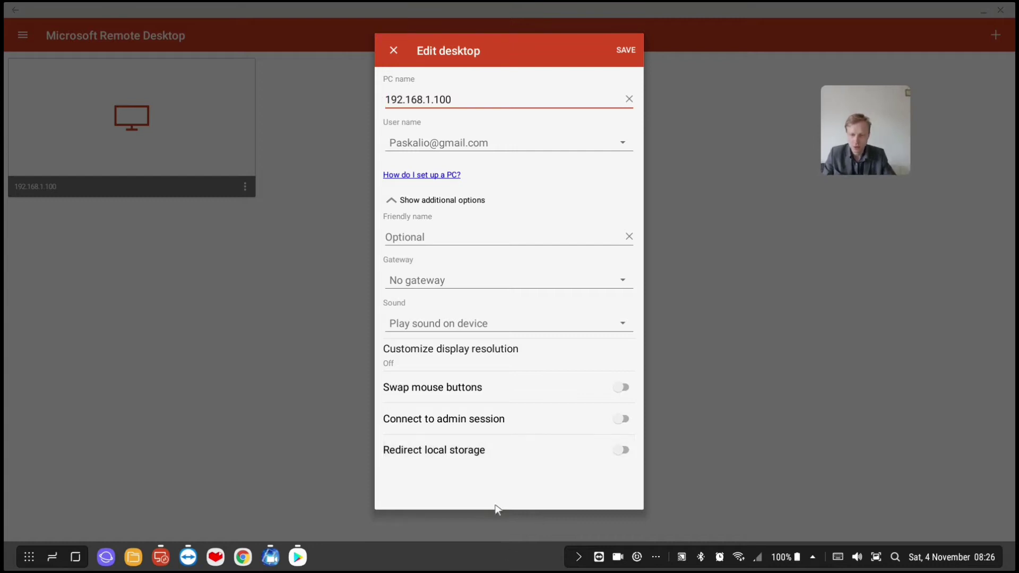
click(475, 361)
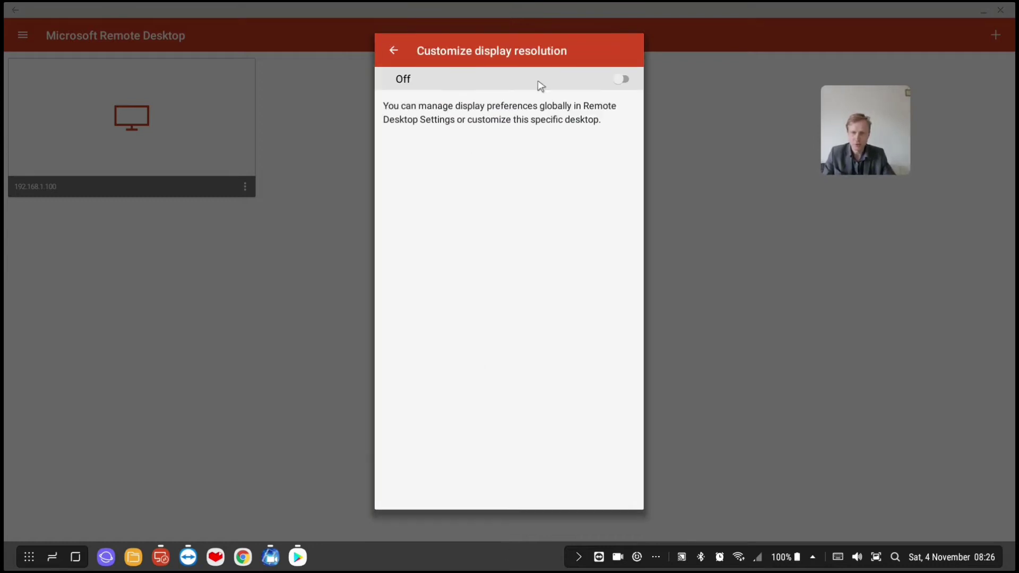
click(624, 79)
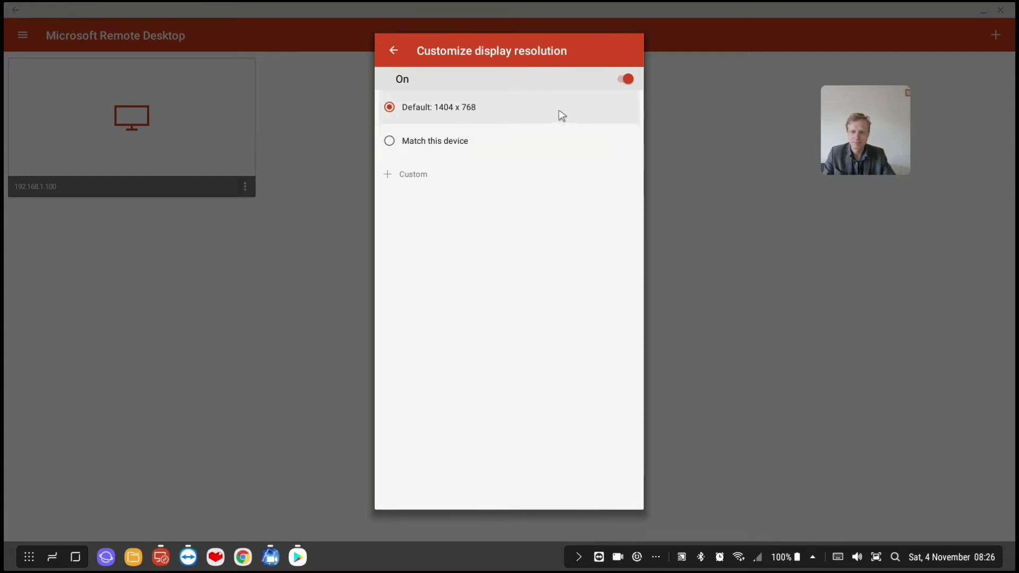
click(626, 80)
click(395, 51)
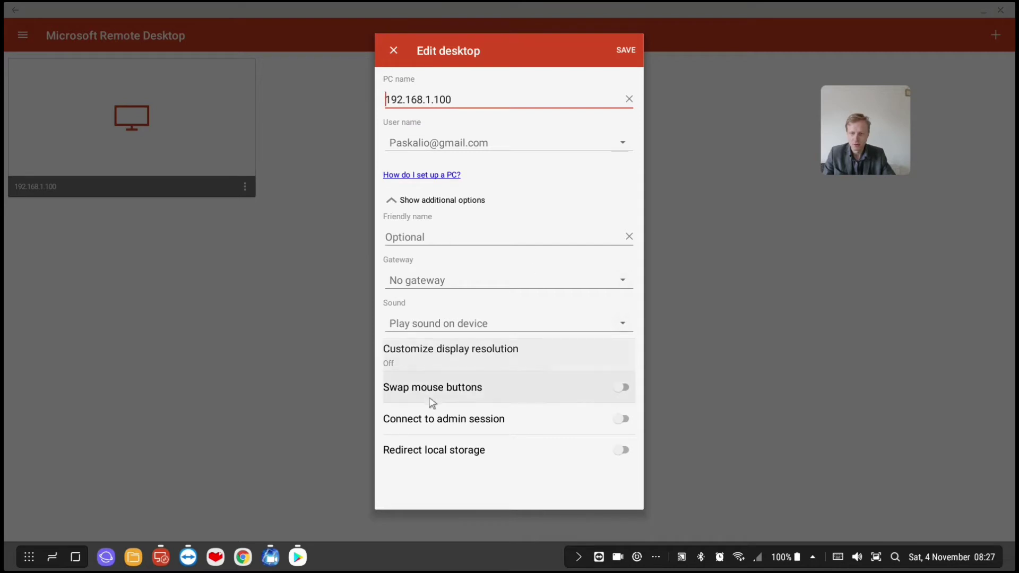
click(423, 200)
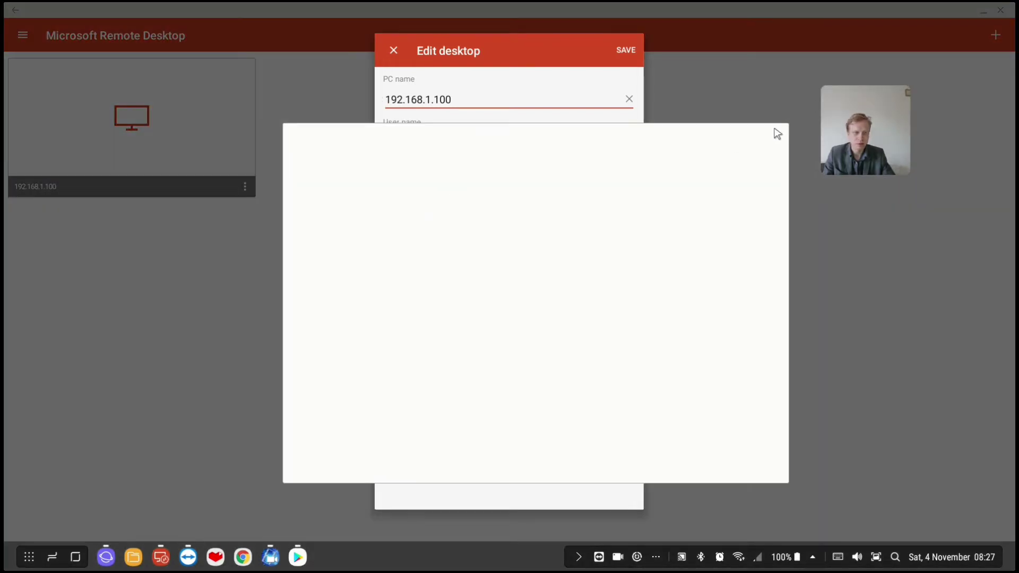
click(771, 130)
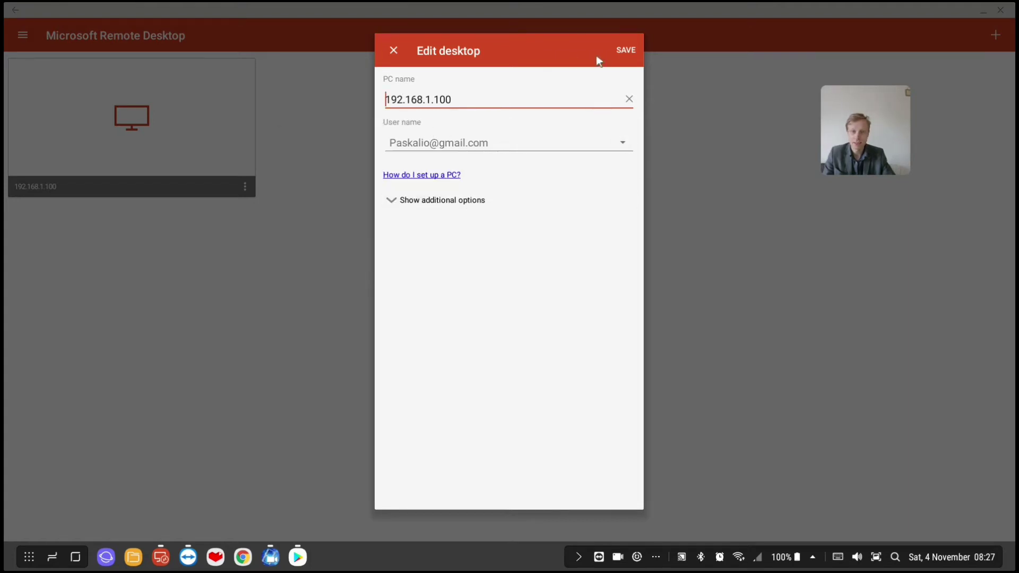
click(617, 50)
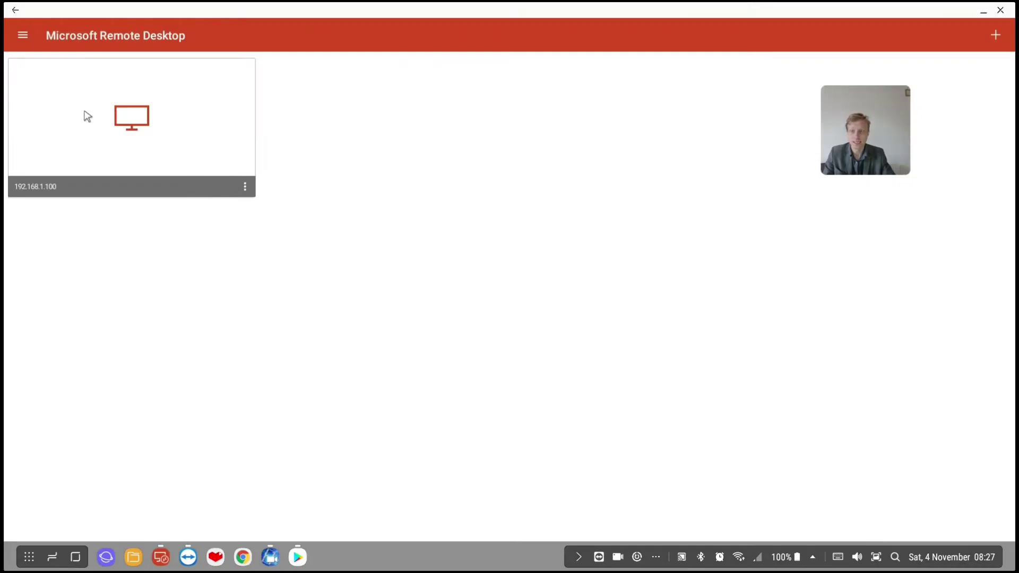
Step: Connect to the 192.168.1.100 desktop and try the remote desktop's shortcut menu
click(132, 121)
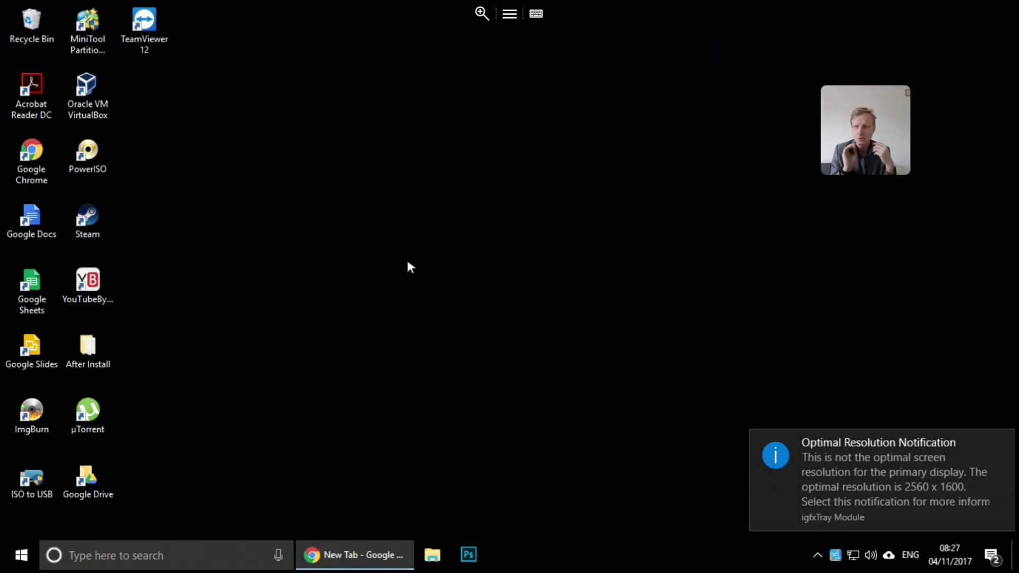
right_click(406, 262)
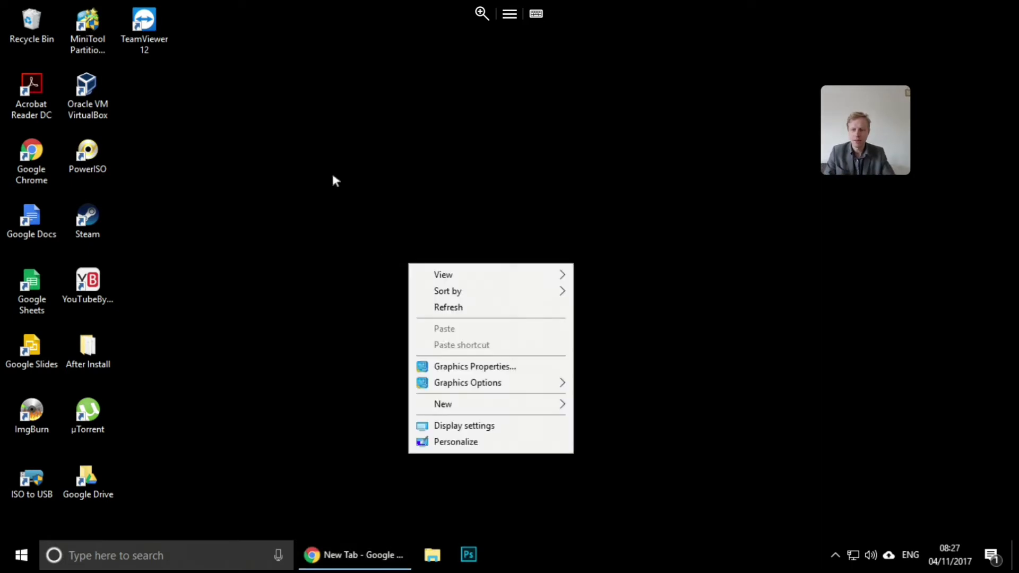
click(452, 211)
key(shift+F10)
click(417, 196)
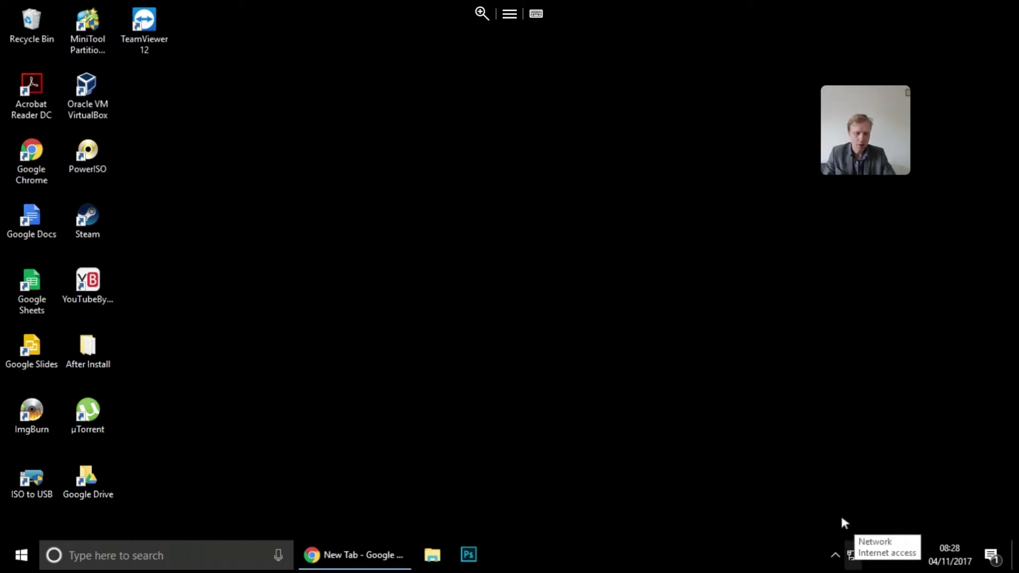
Step: Reach Network Connections from the tray network icon via Network and Sharing Center, showing its File menu
right_click(854, 557)
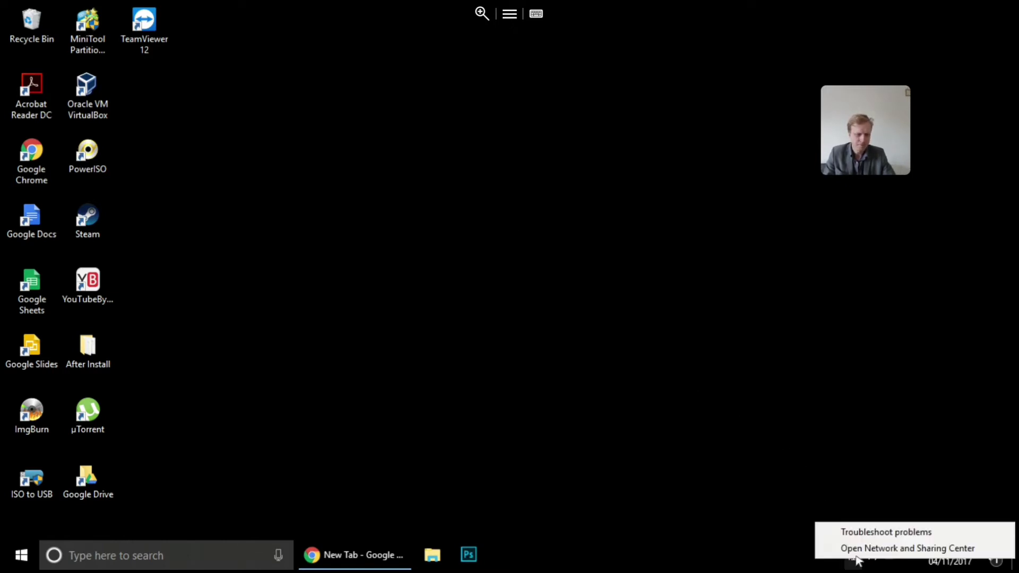
click(860, 547)
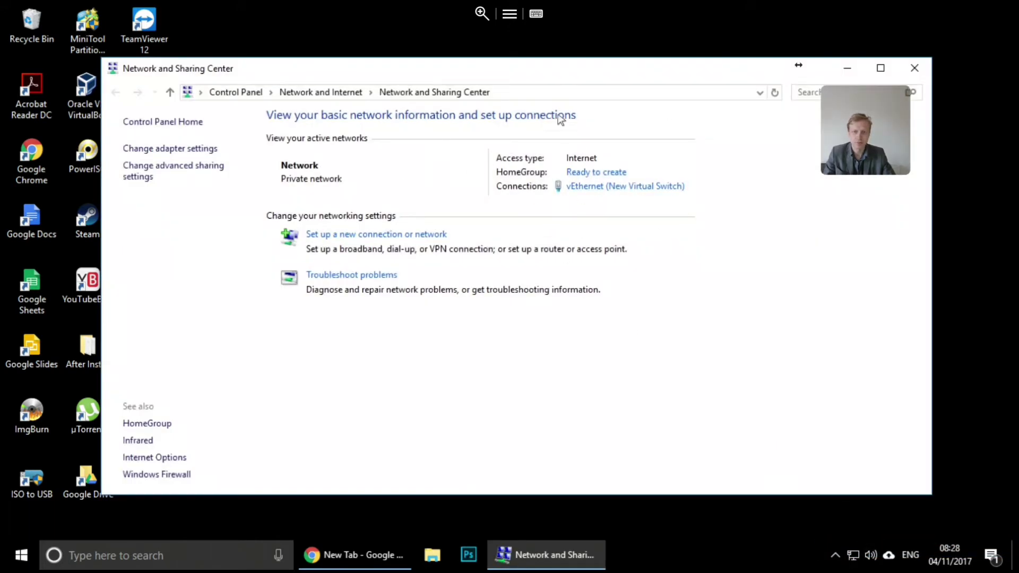
click(168, 151)
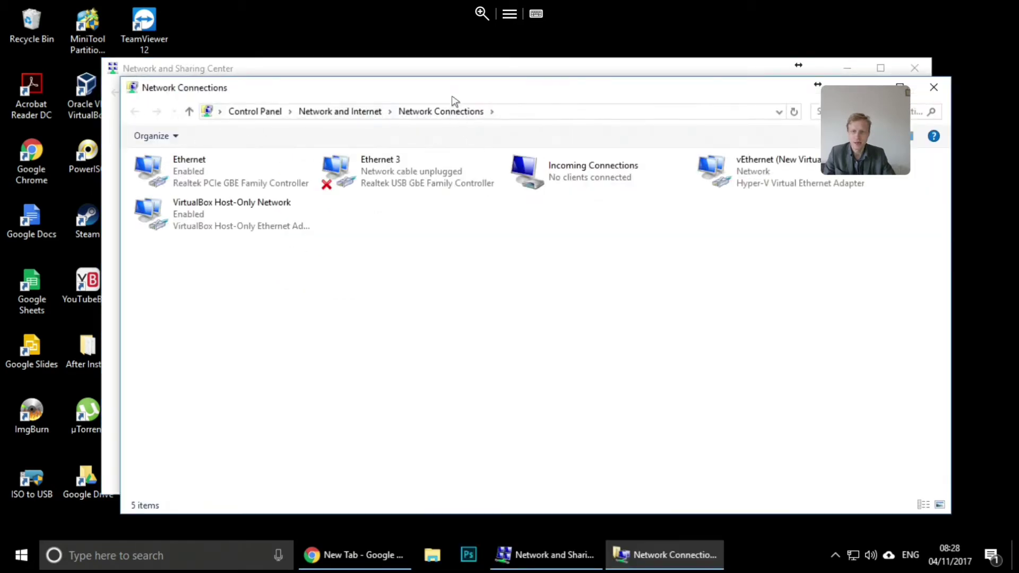
key(alt)
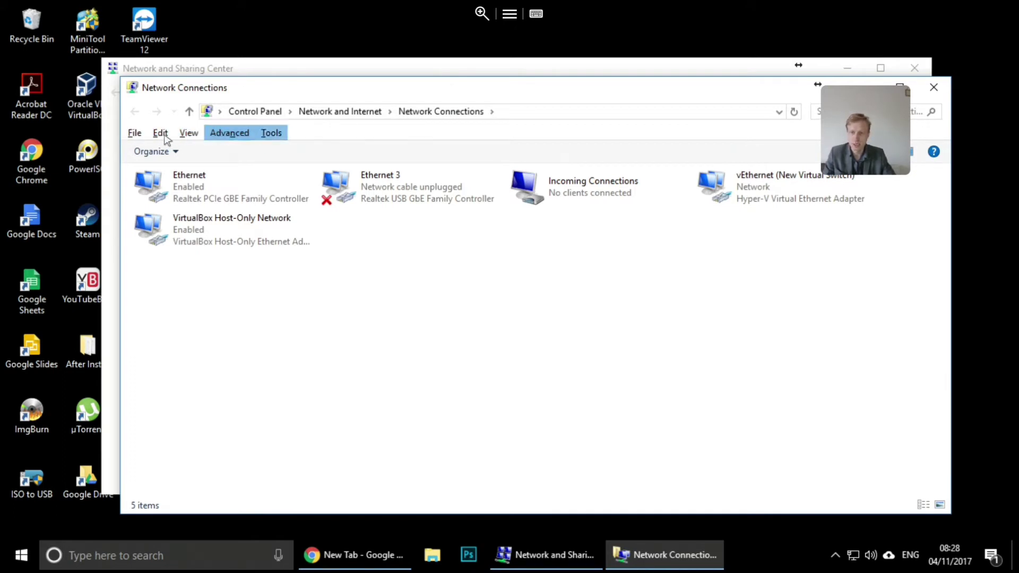
click(135, 133)
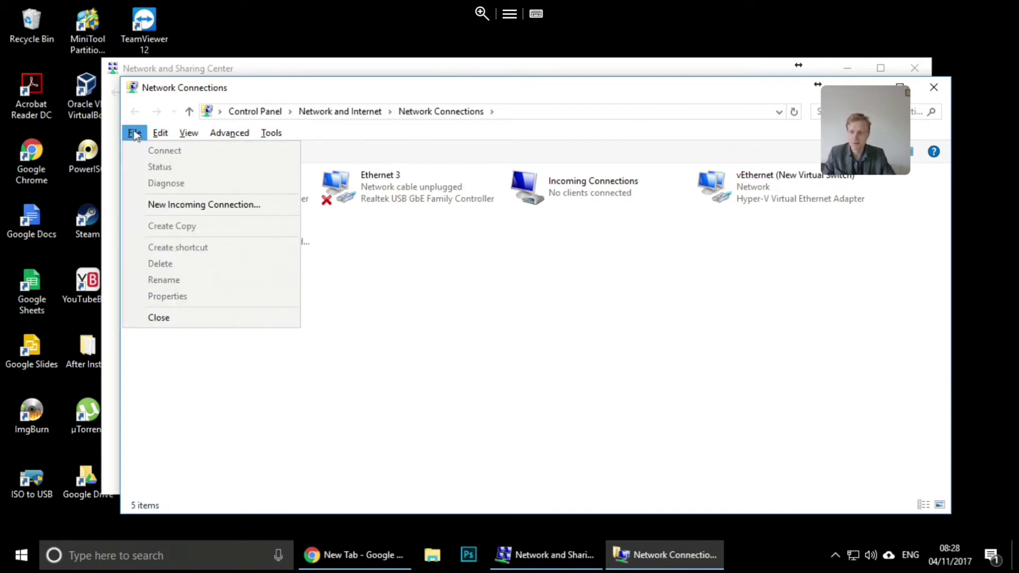
Step: Start a new incoming connection, begin adding user 'any name you like' with a password, then cancel
click(183, 205)
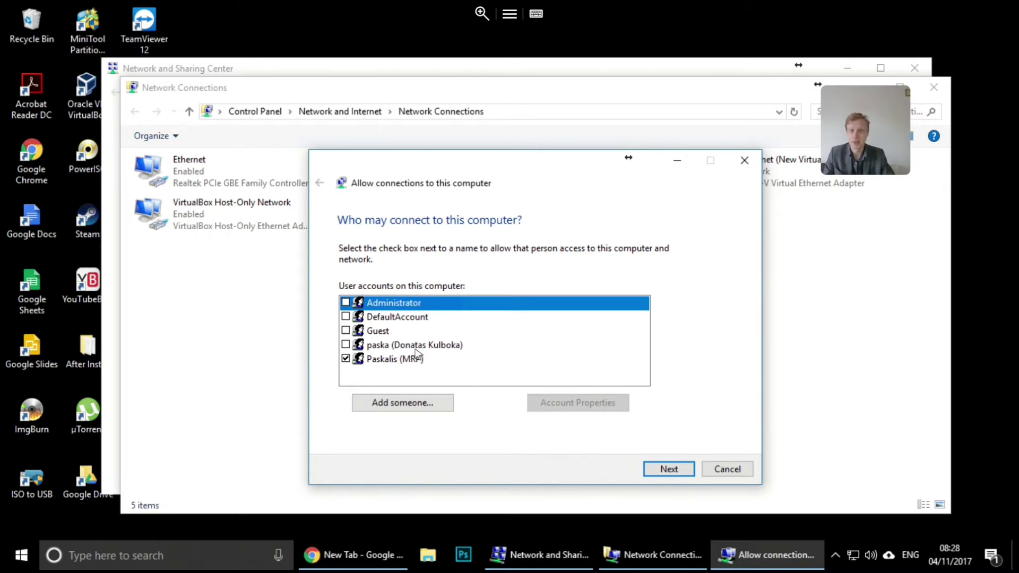
click(406, 404)
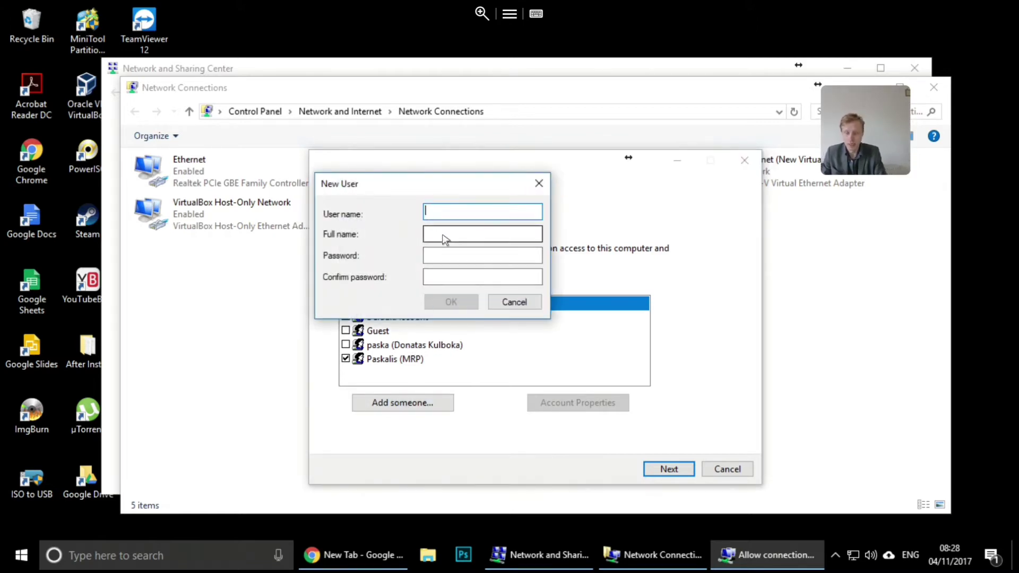
text(any name you like)
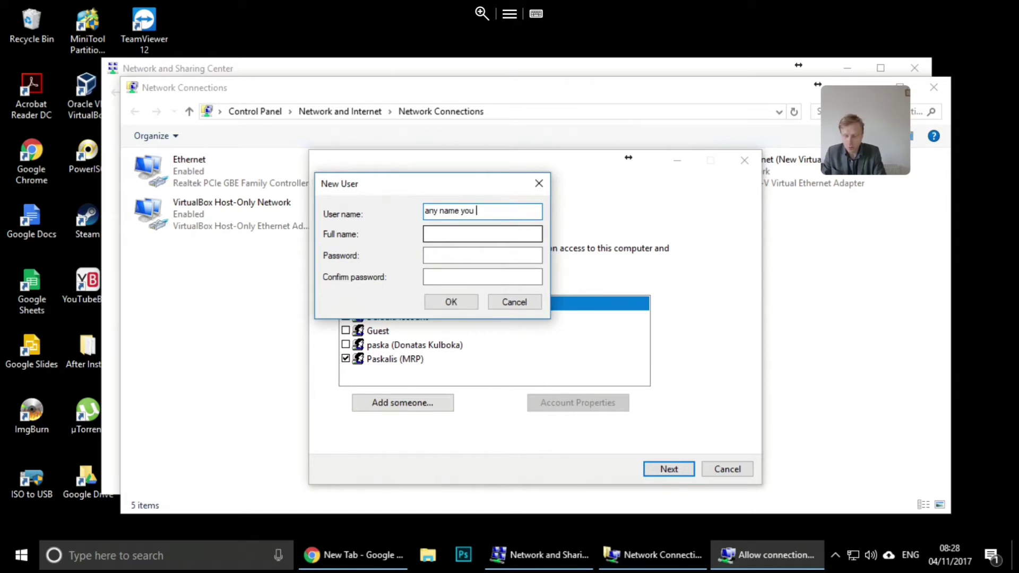
click(454, 239)
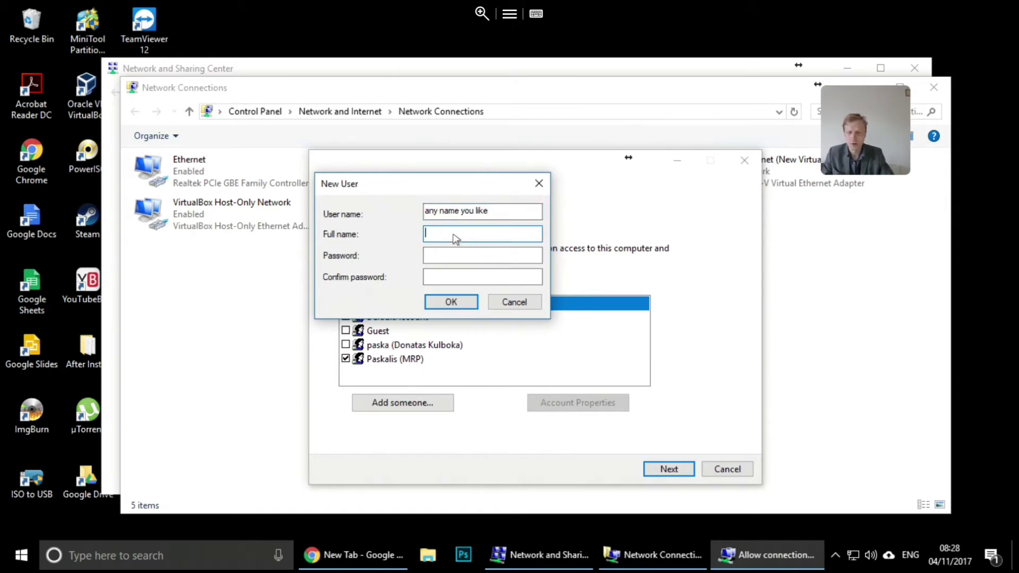
text(full name)
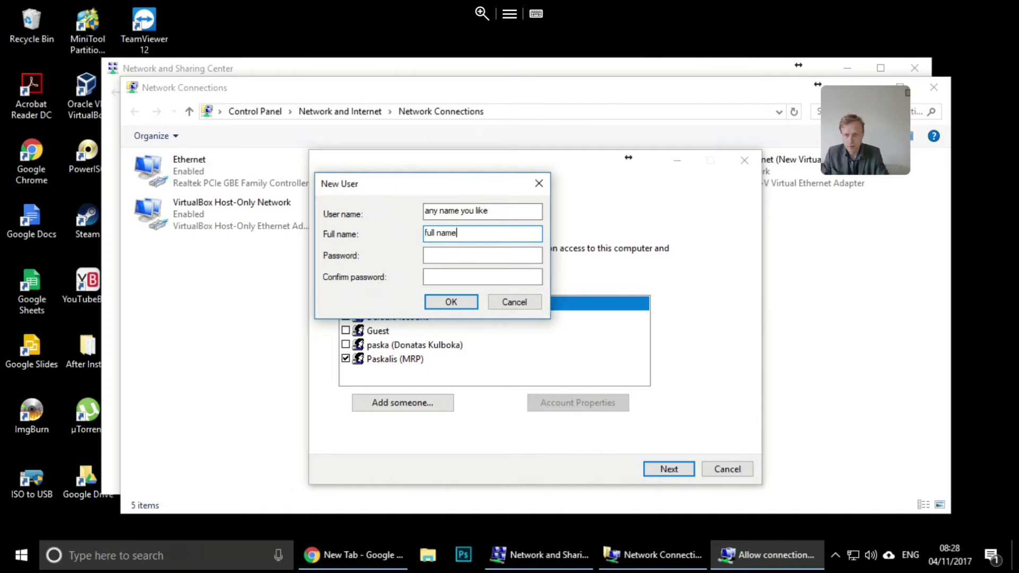
key(Tab)
text(••)
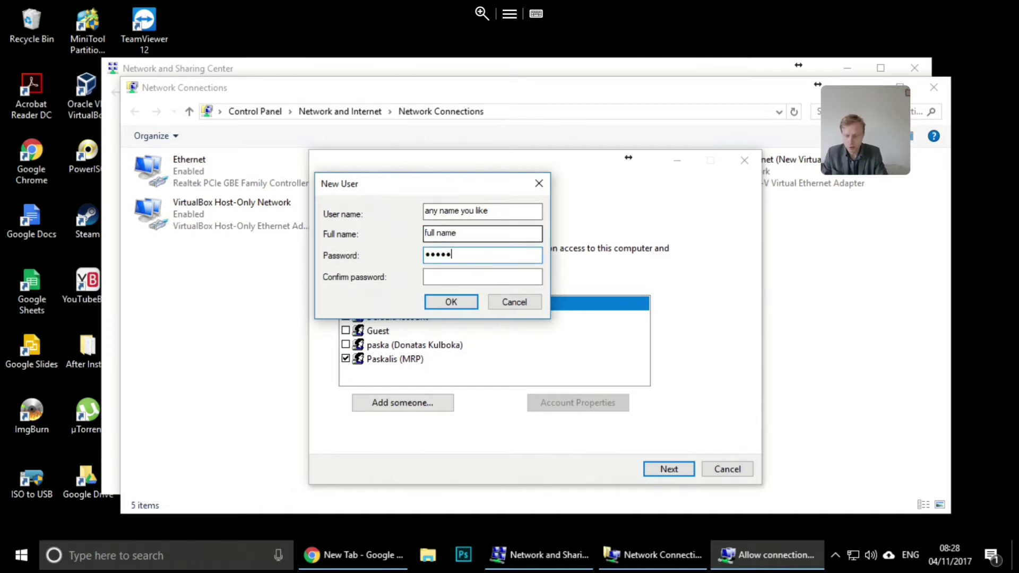
text(•••••••••••)
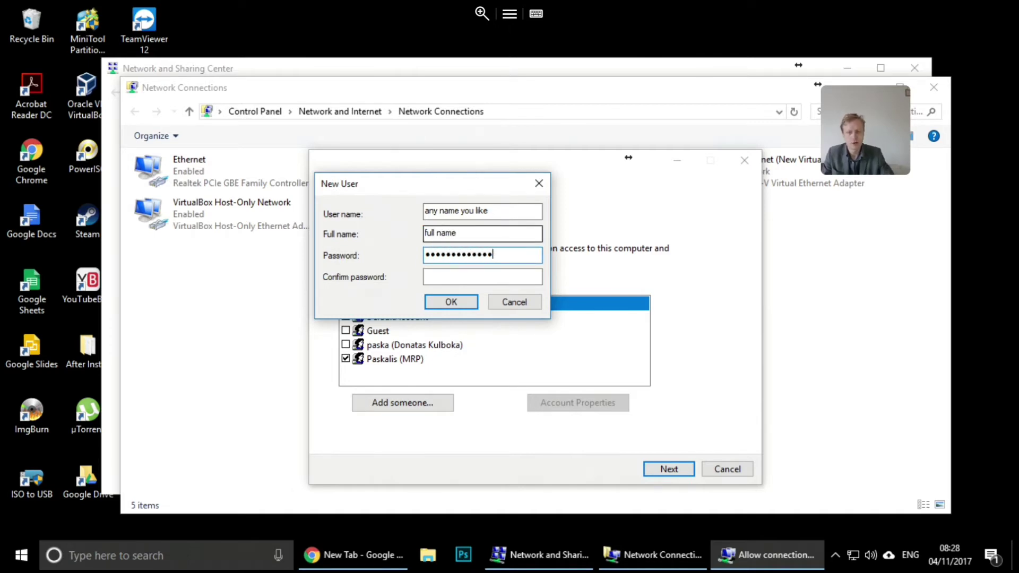
click(514, 301)
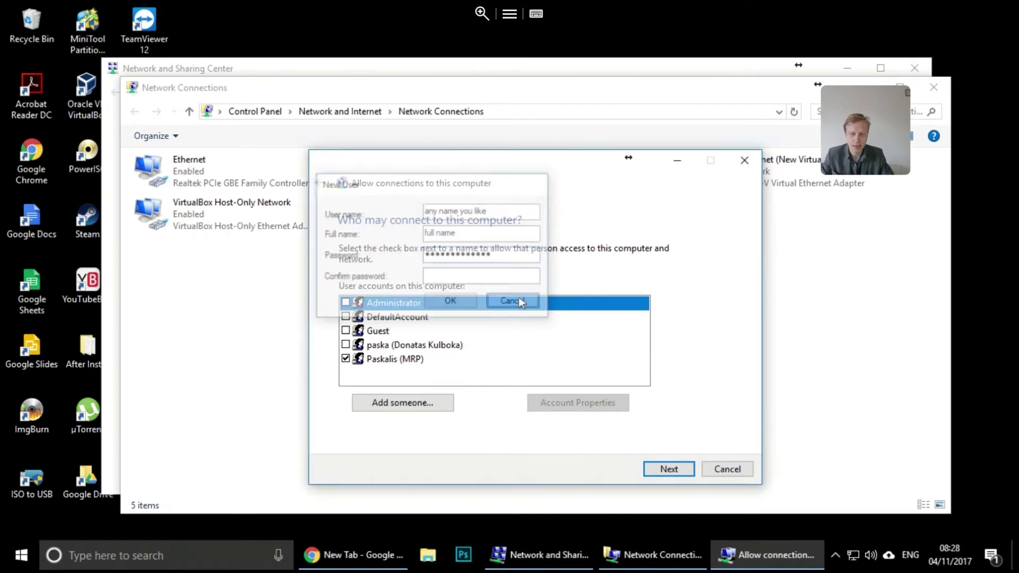
Step: View the existing allowed account's properties, cancel the wizard, and close both network windows
click(399, 360)
click(583, 404)
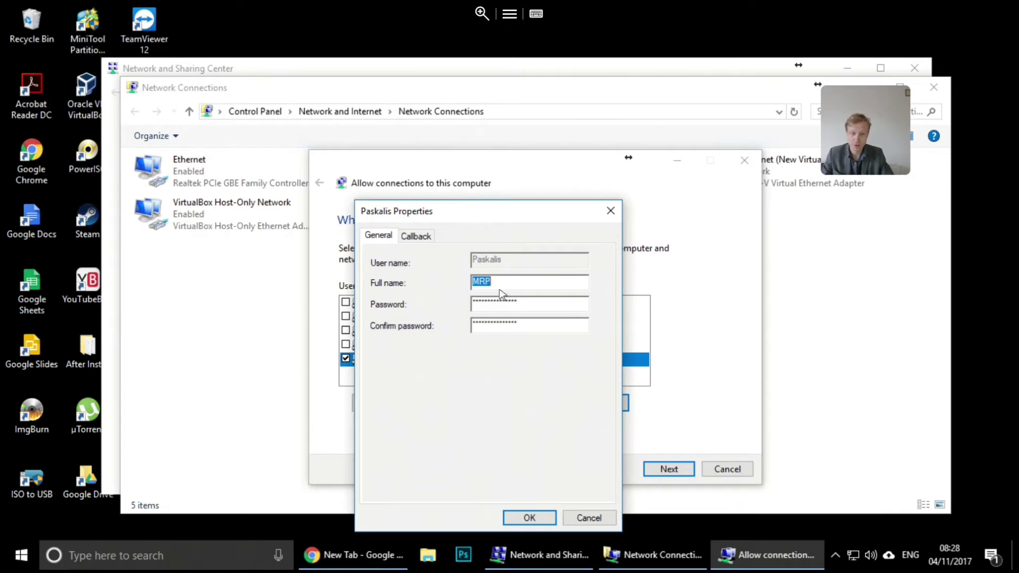
click(588, 519)
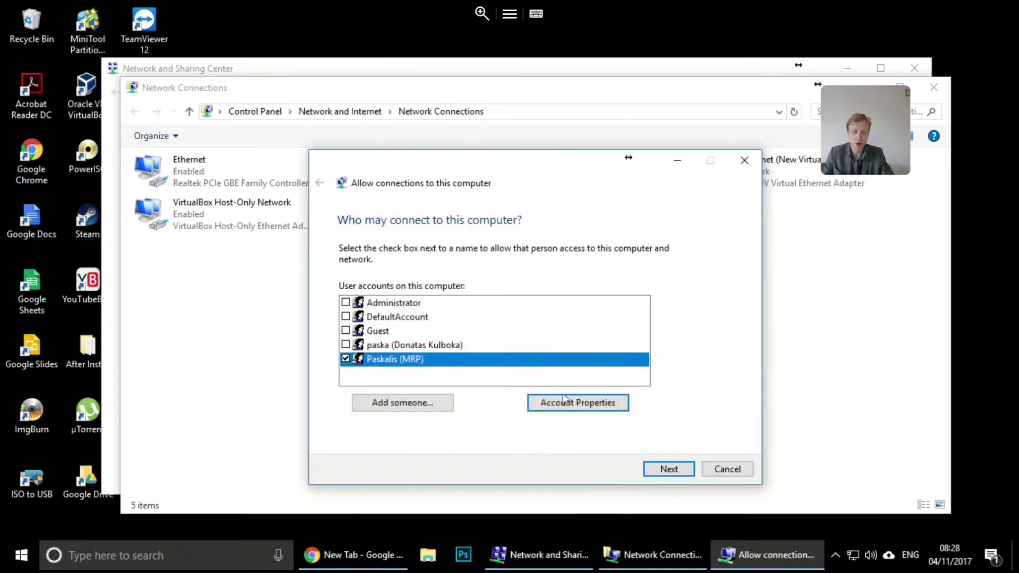
click(734, 471)
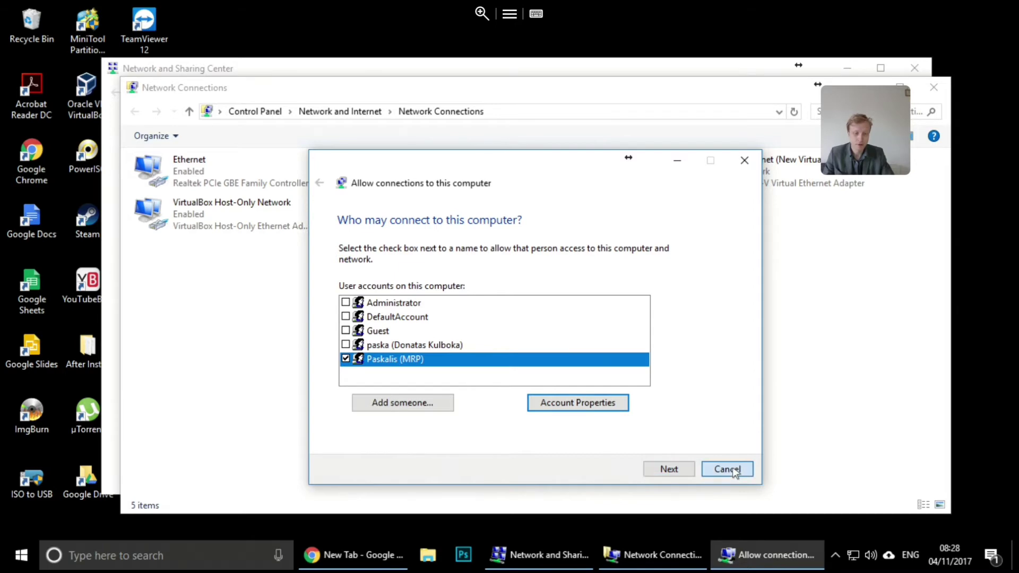
click(918, 74)
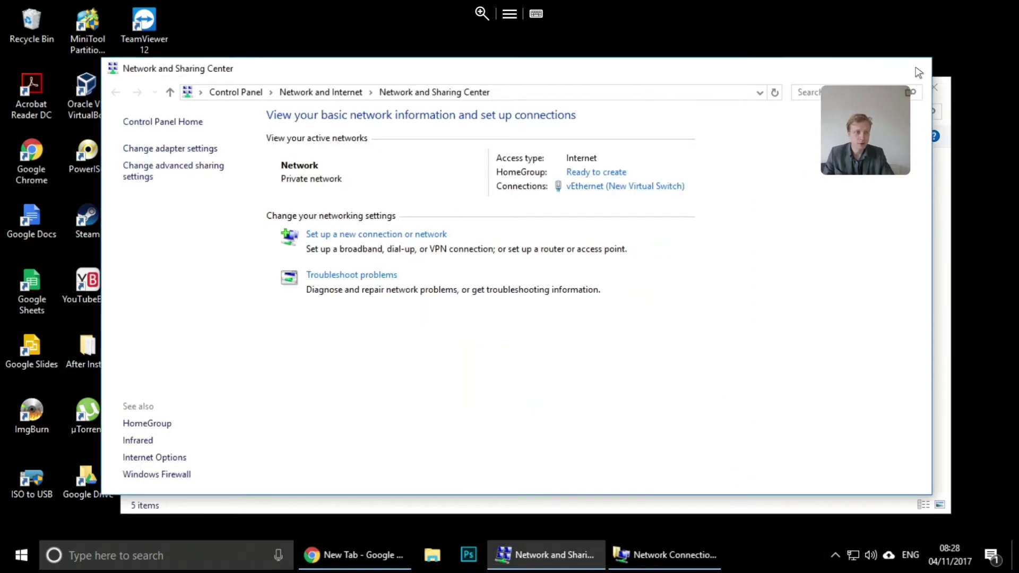
click(939, 88)
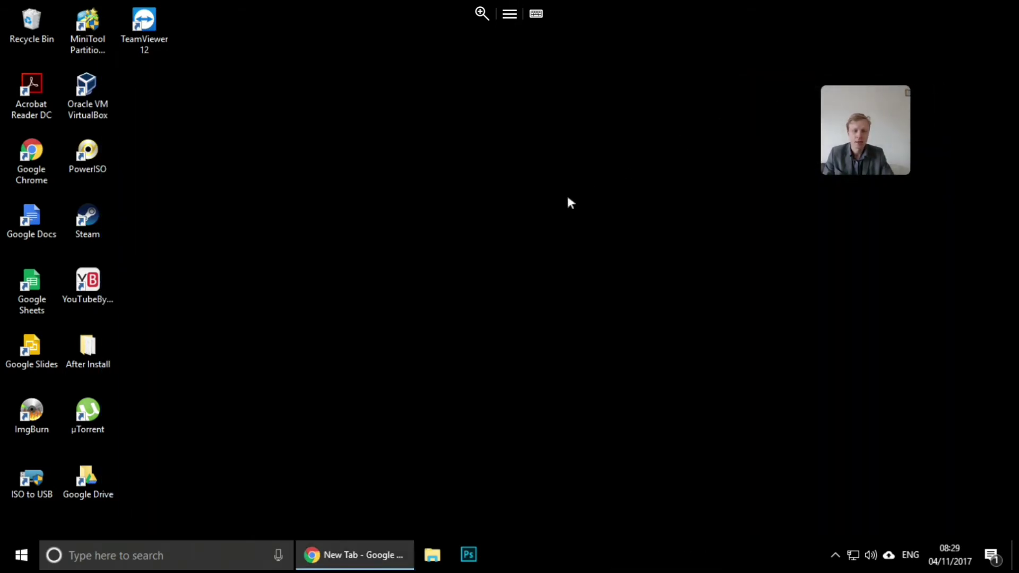
Step: Sign in to the TalkTalk Router at 192.168.1.1, then search 'link router port forwarding' in a new tab
click(374, 565)
text(192.168.1.6:8080)
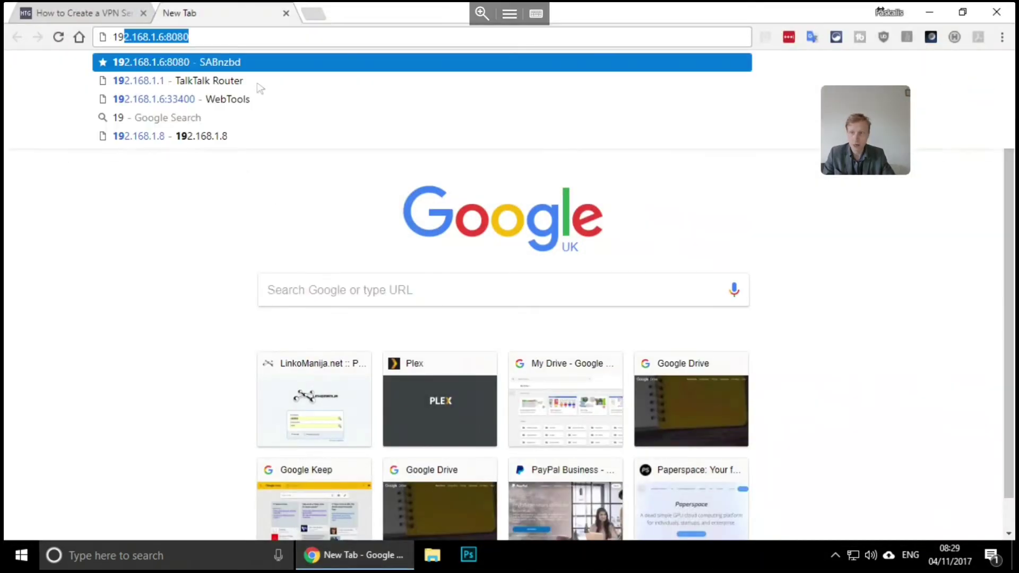
click(232, 81)
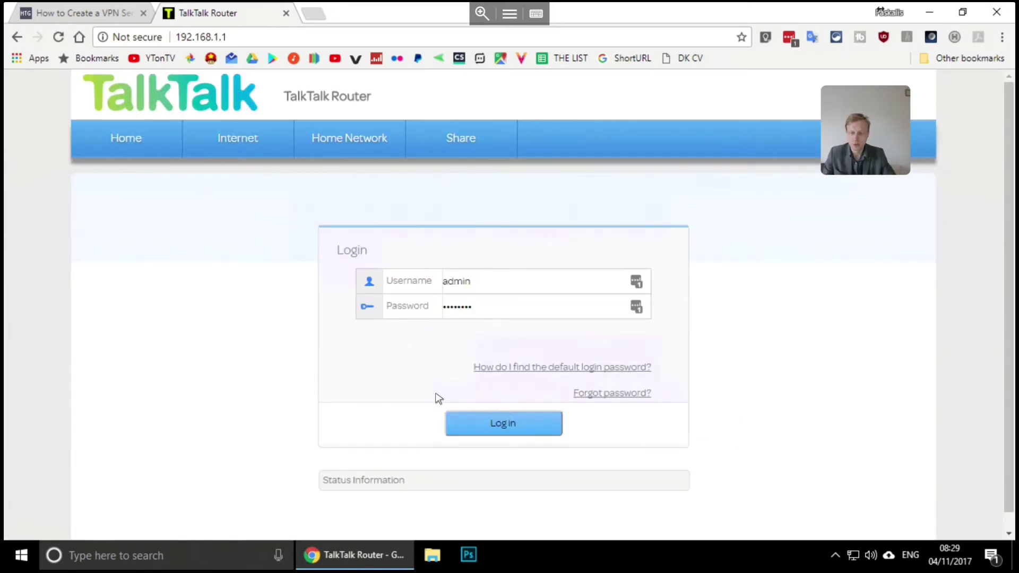
click(499, 426)
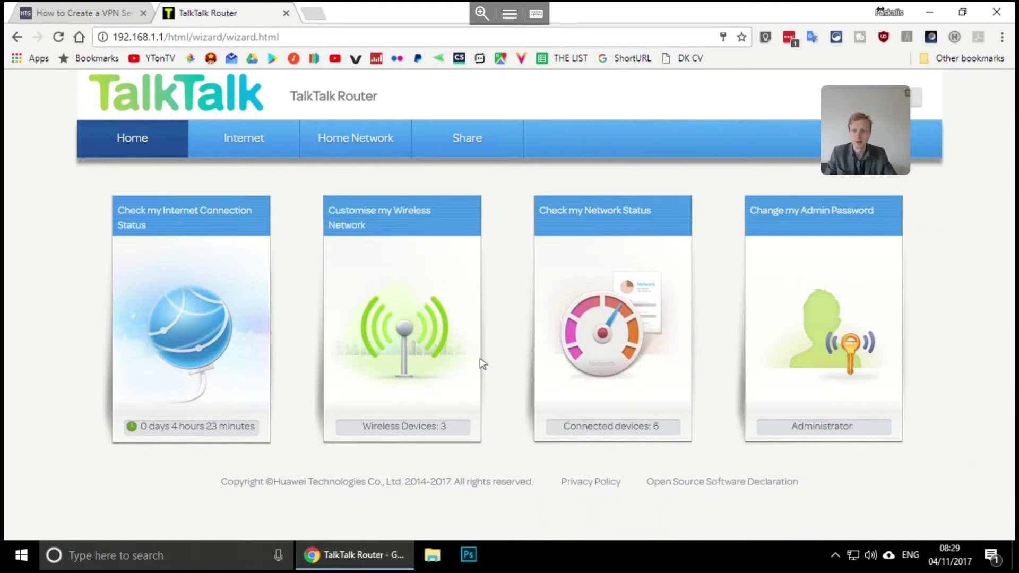
click(314, 14)
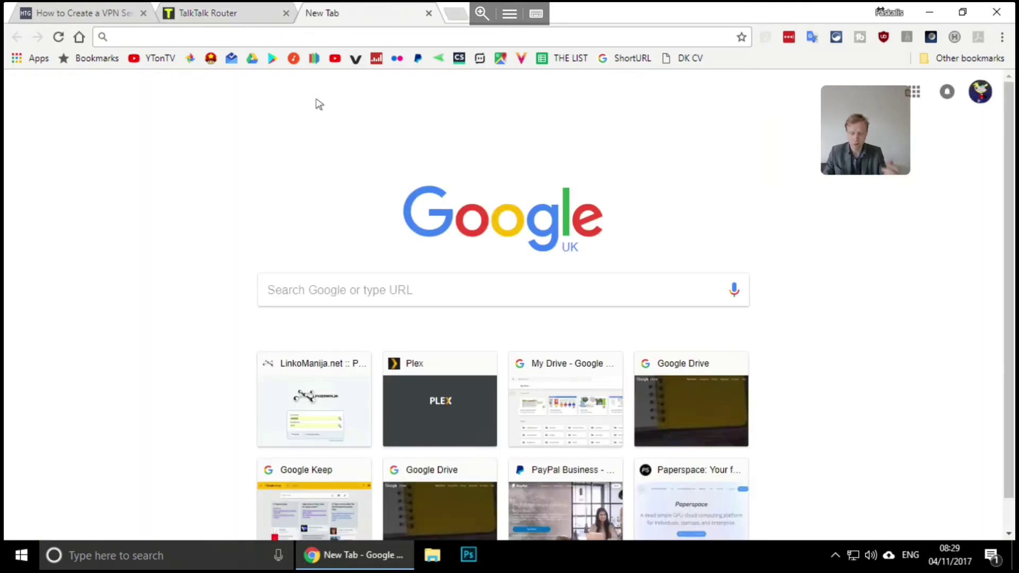
text(link)
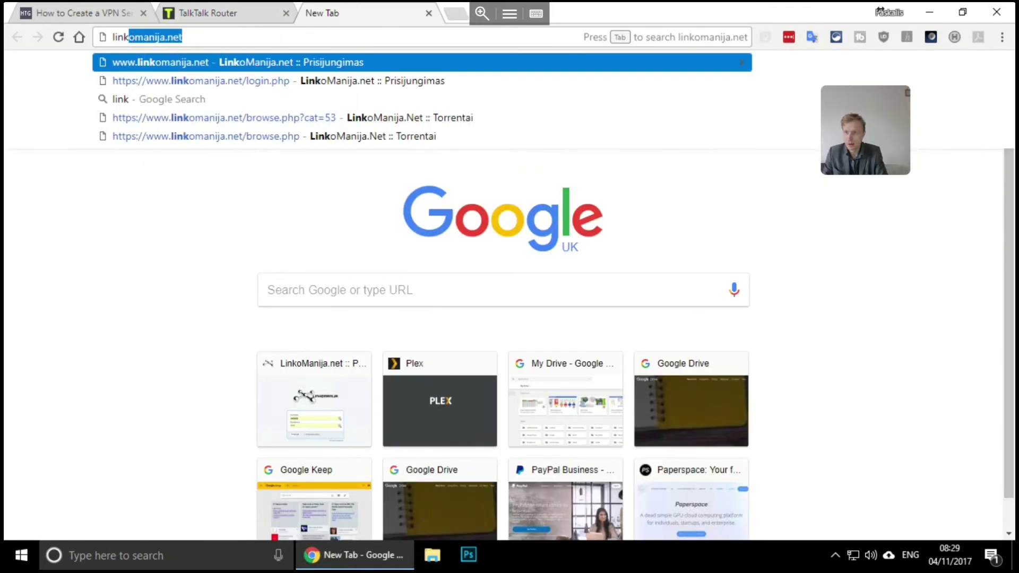
text( rout)
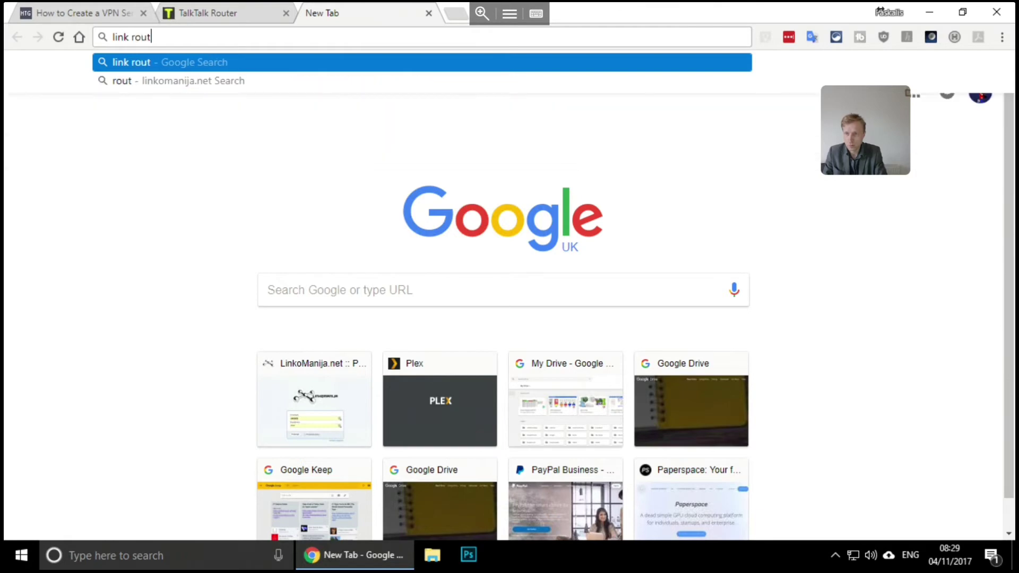
text(er port forwarding)
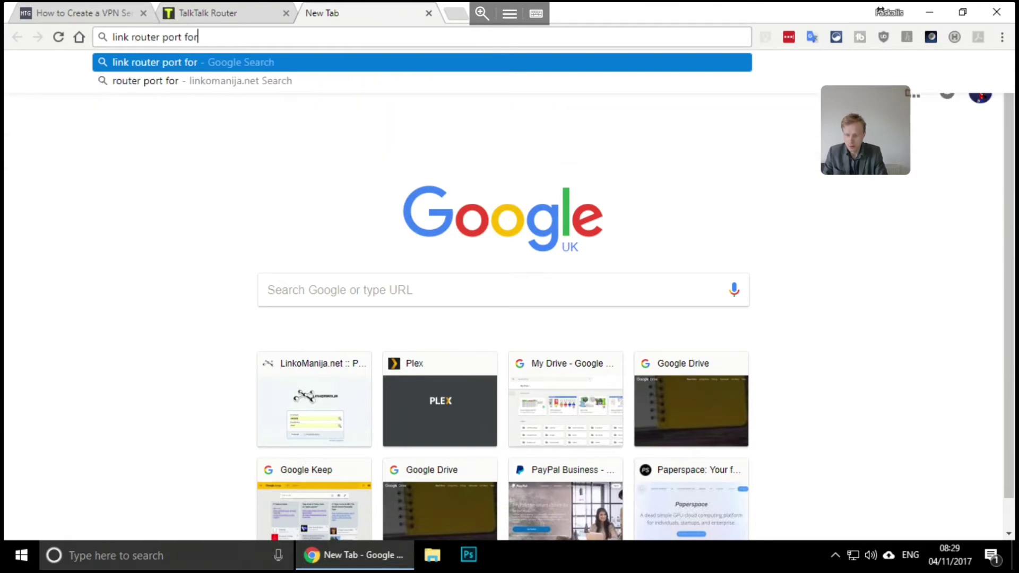
Step: Run the 'link router port forwarding' search, skim the results, and close that tab
key(Return)
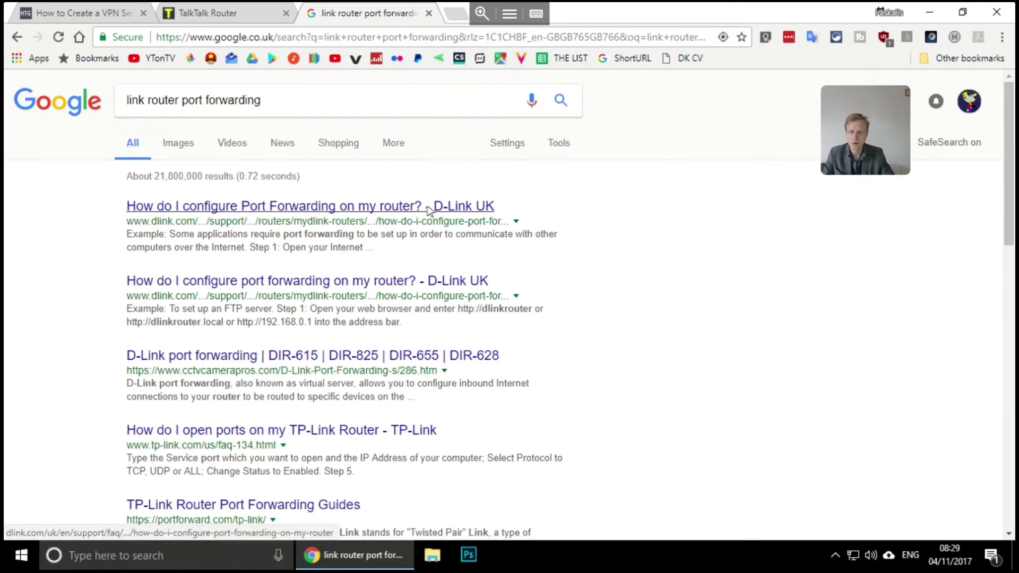
scroll(298, 362, down, 7)
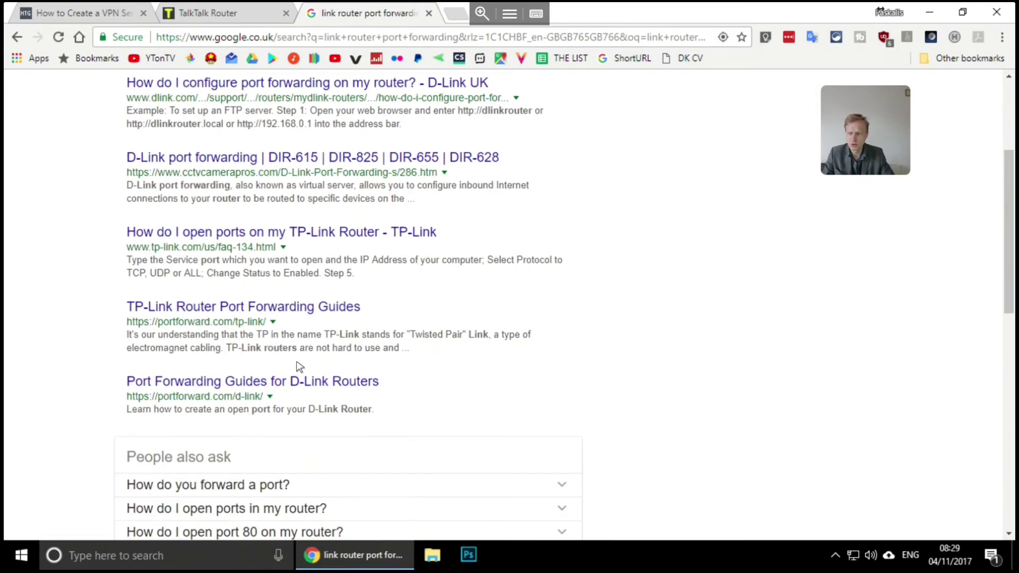
scroll(298, 362, up, 7)
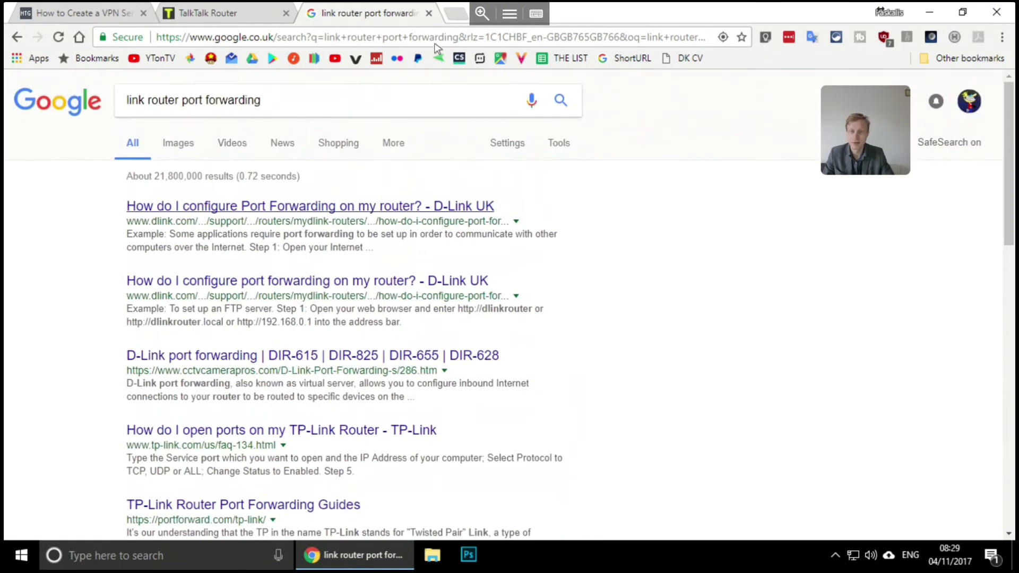
click(429, 13)
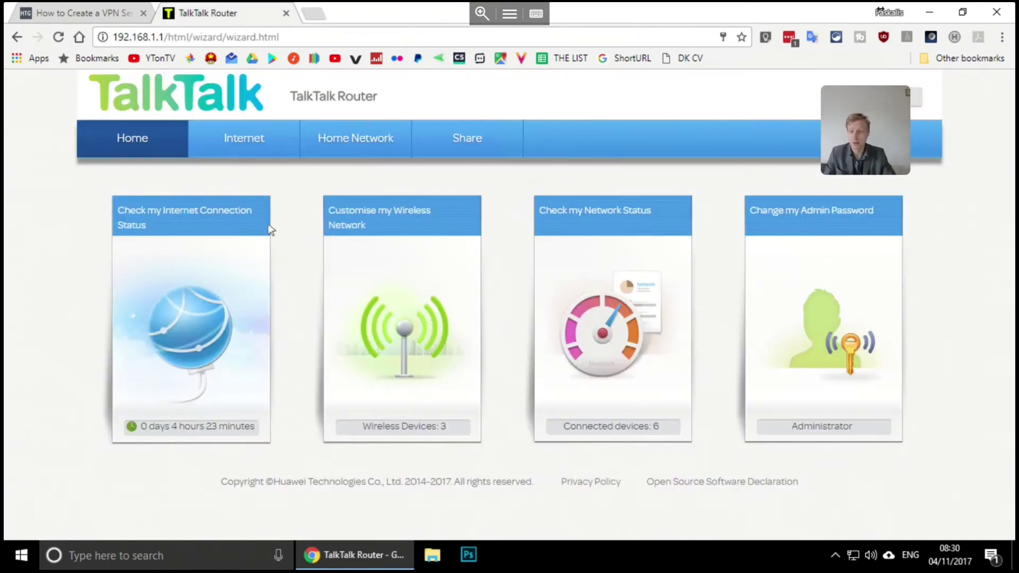
Step: Edit the MRP_VPN mapping under the router's Internet > Port Forwarding settings
click(243, 137)
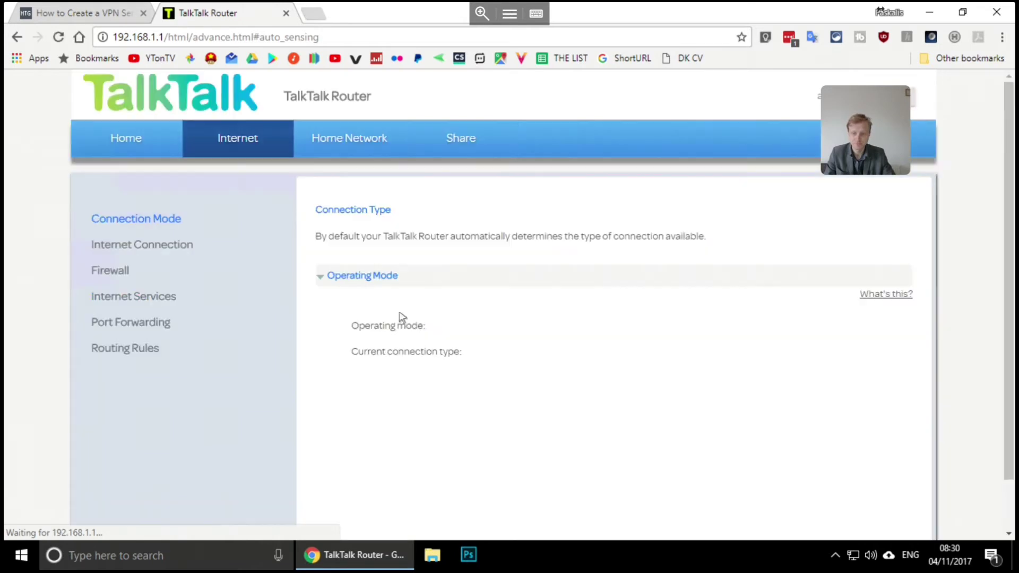
click(156, 321)
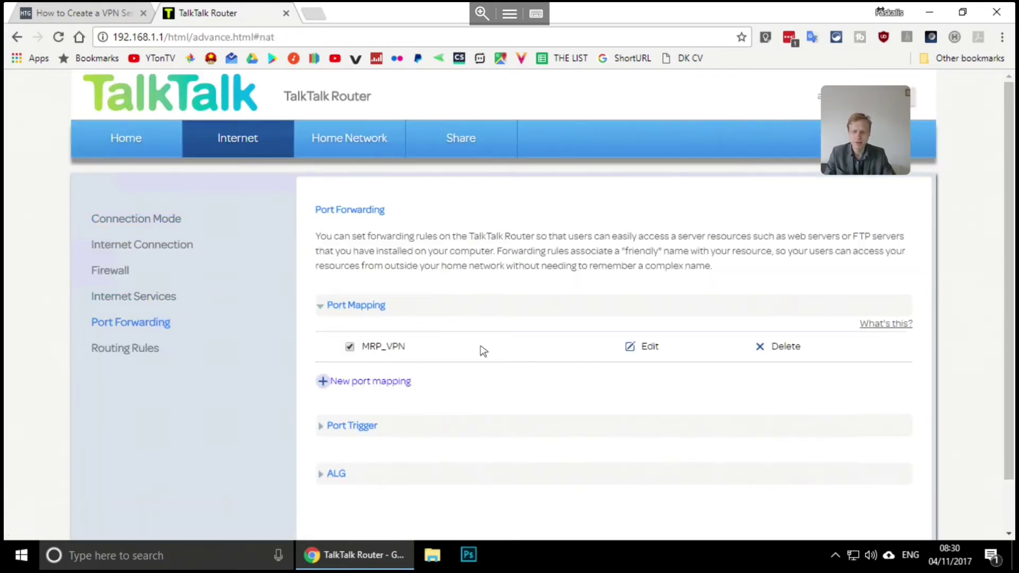
click(649, 347)
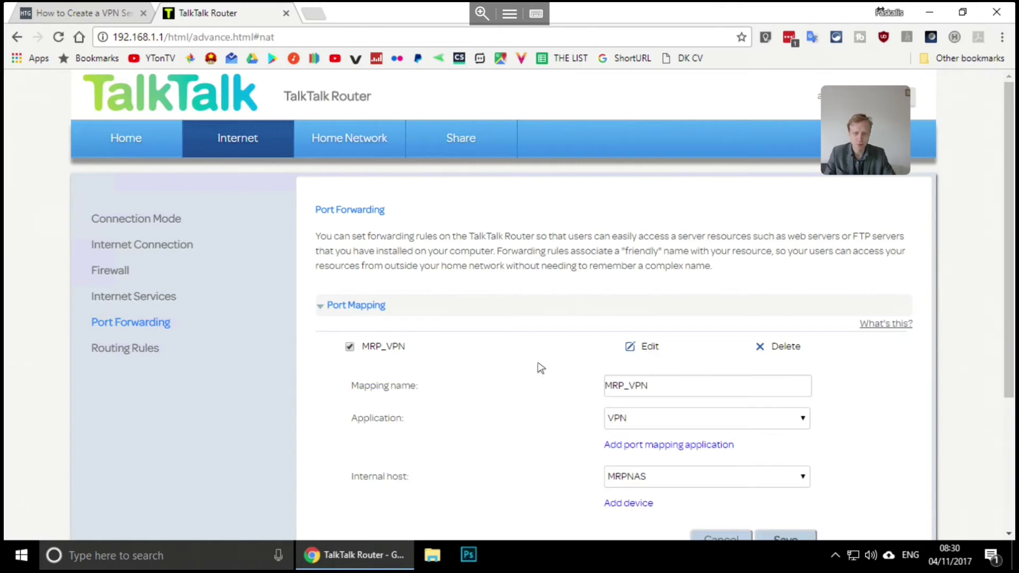
scroll(573, 387, down, 1)
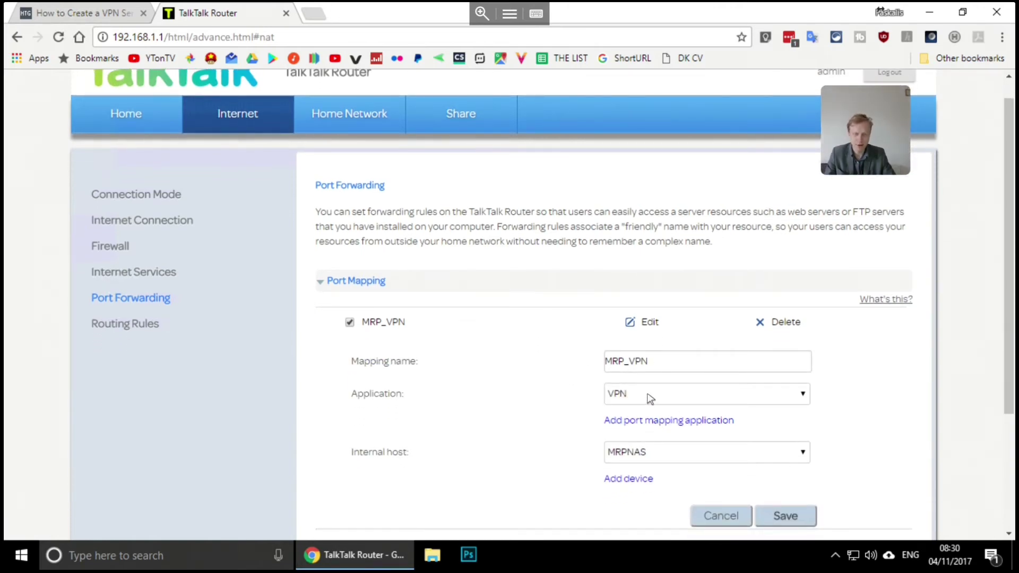
Step: Search 'windows 10 vpn ports' in a new tab and open The Windows Club VPN article
click(320, 12)
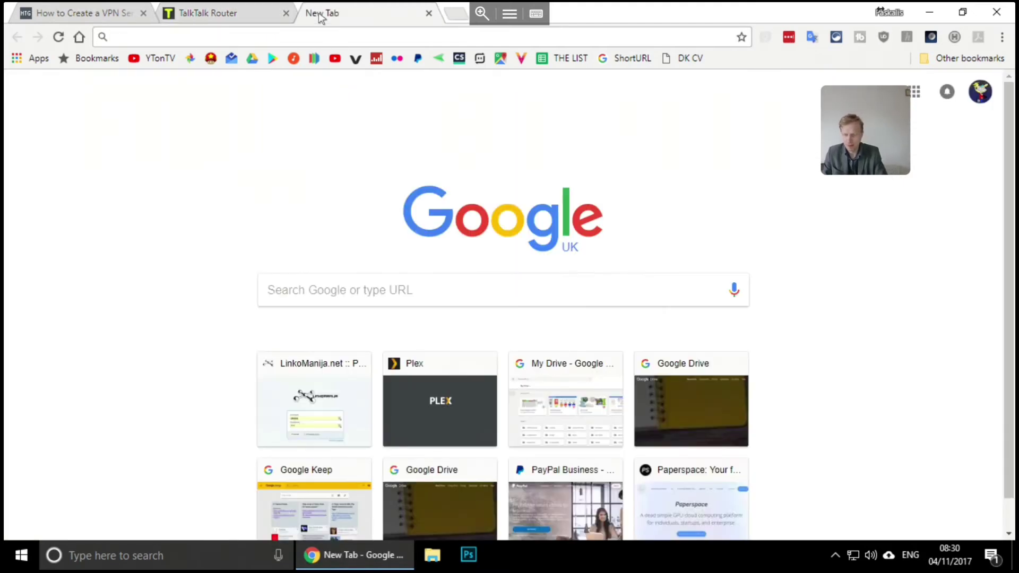
text(windows 10 vpn ports)
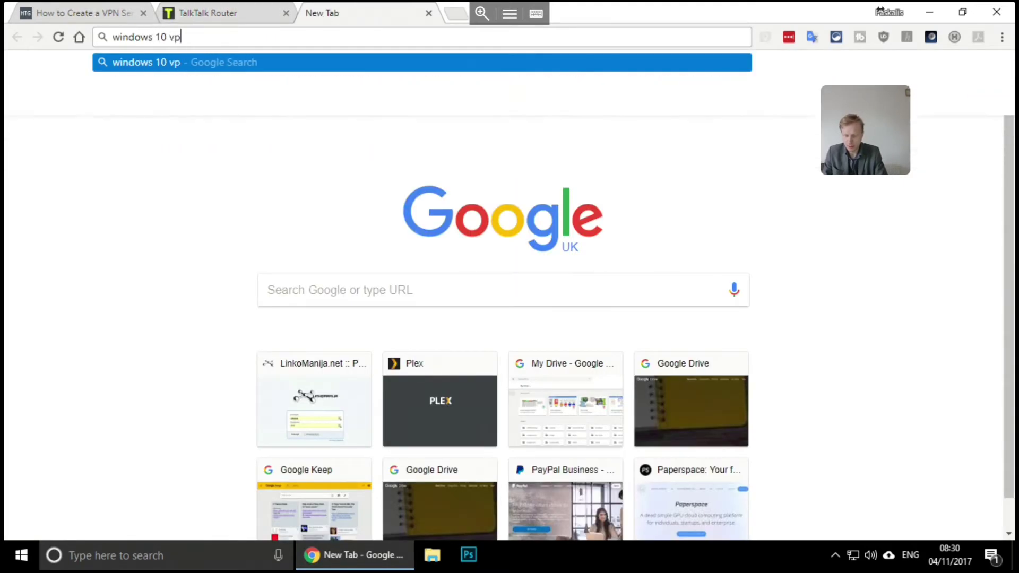
key(Return)
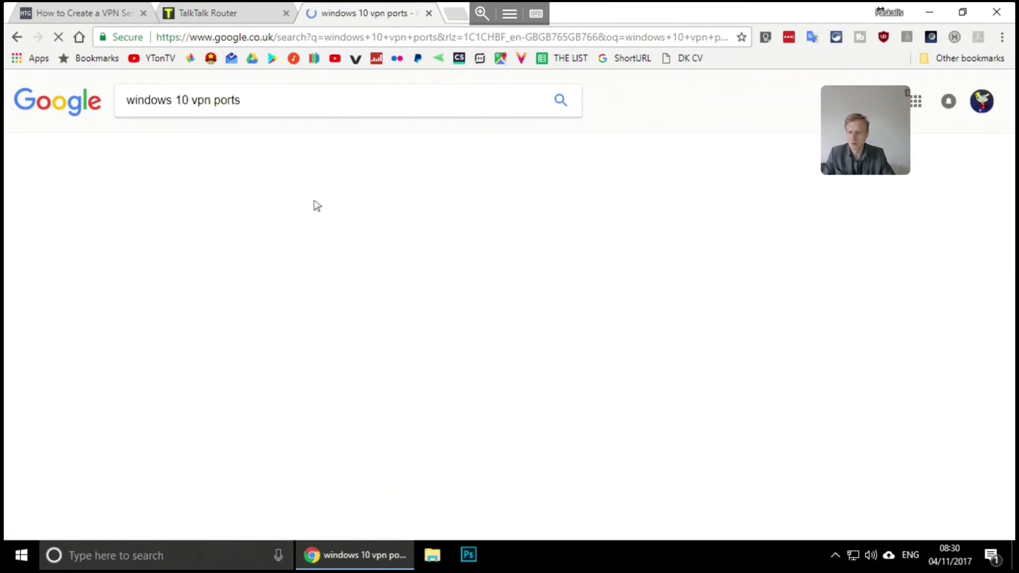
click(266, 398)
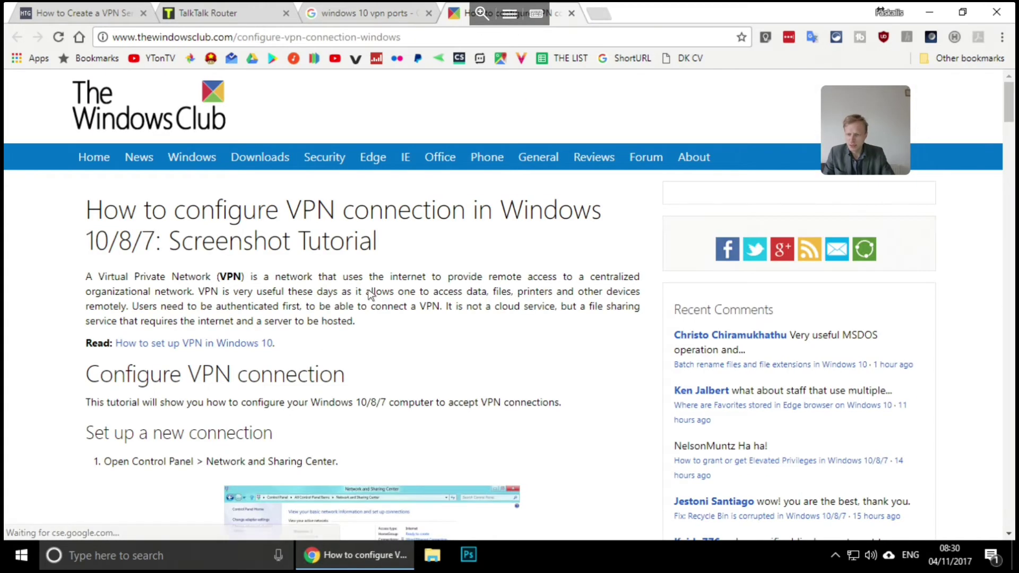
Step: Read down to the article's firewall and TCP port 1723 steps, then close its tab
scroll(371, 295, down, 1)
scroll(371, 296, down, 5)
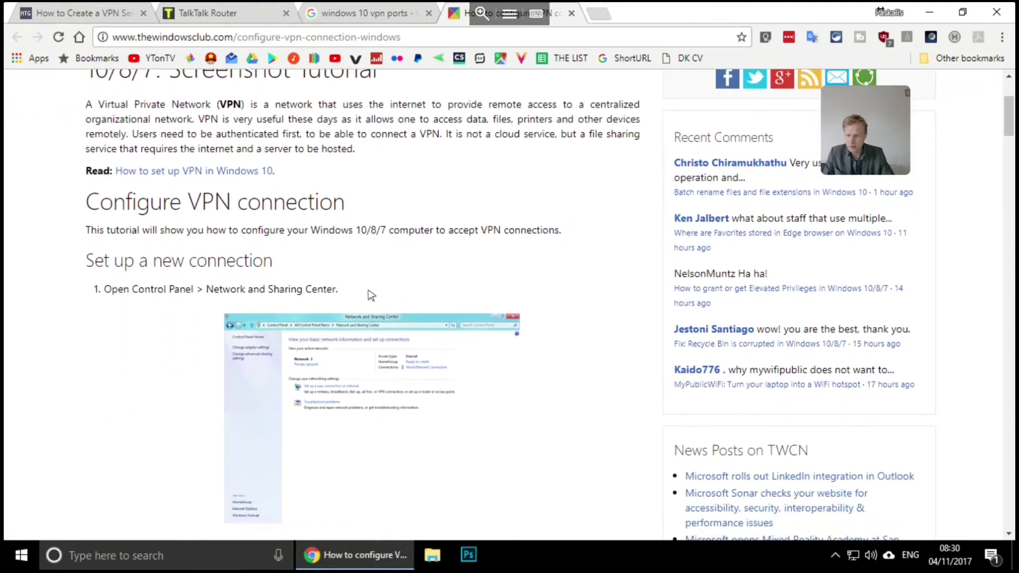
scroll(371, 295, down, 13)
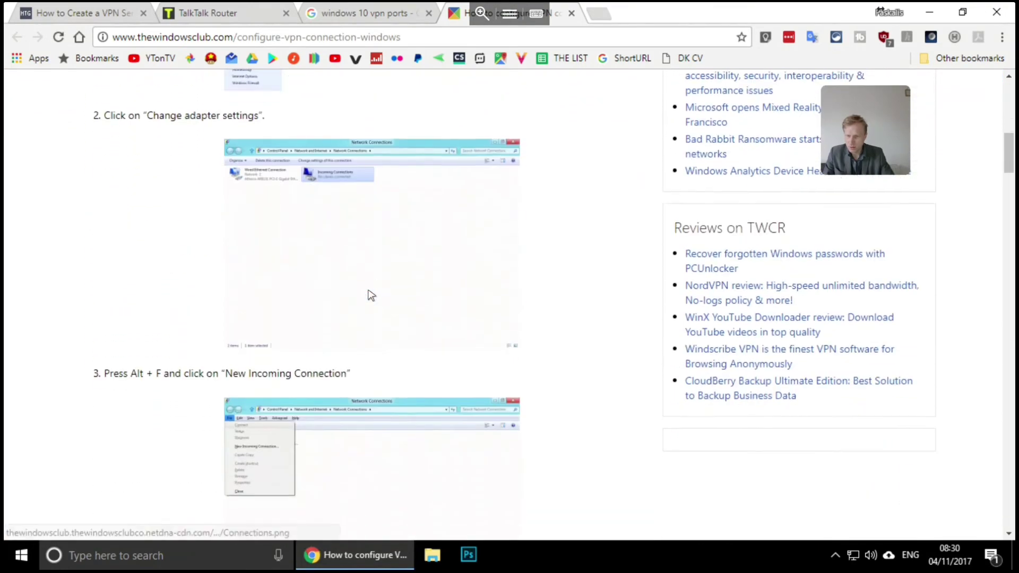
scroll(371, 295, down, 4)
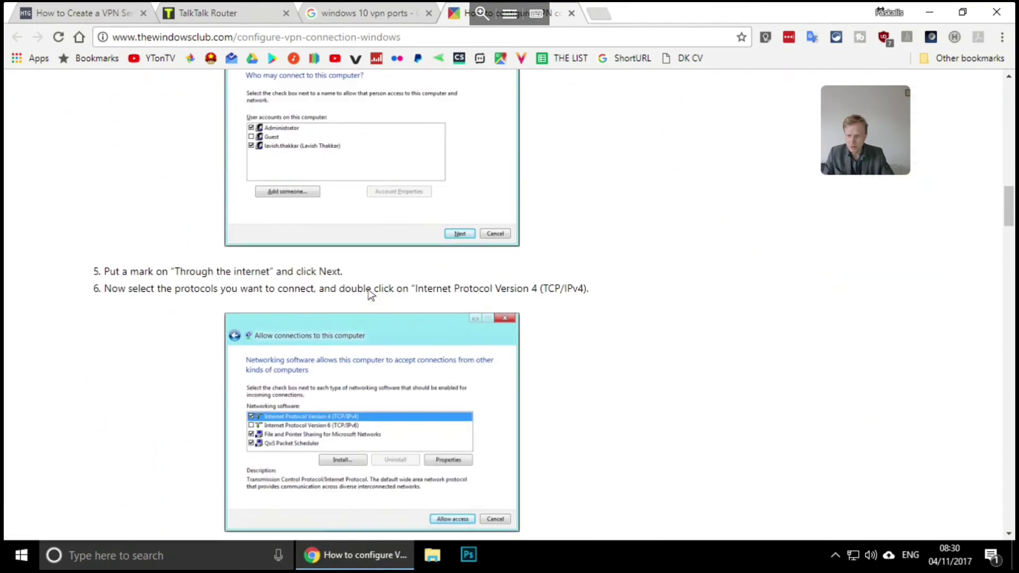
scroll(371, 295, down, 4)
scroll(371, 296, down, 15)
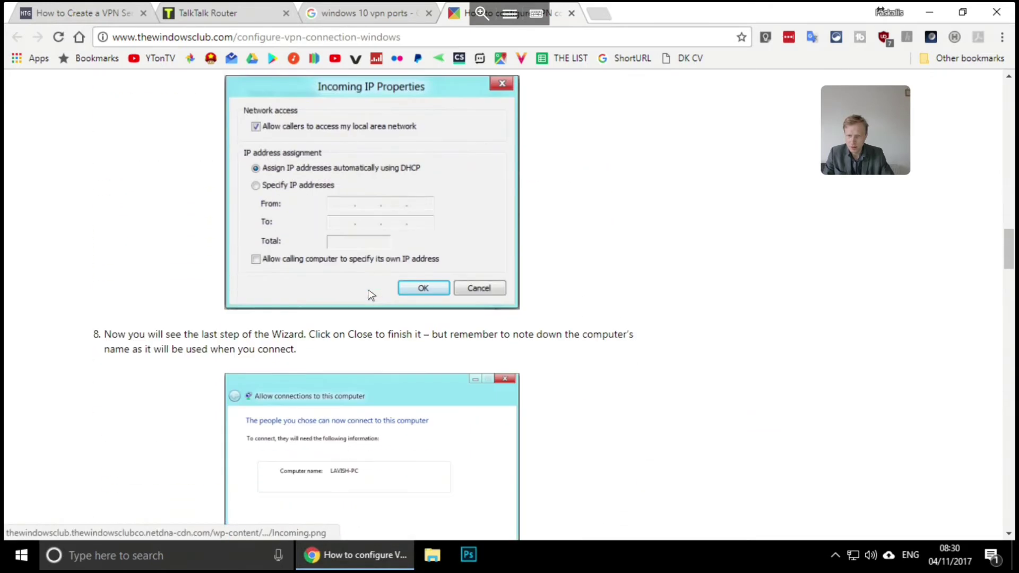
scroll(371, 295, down, 11)
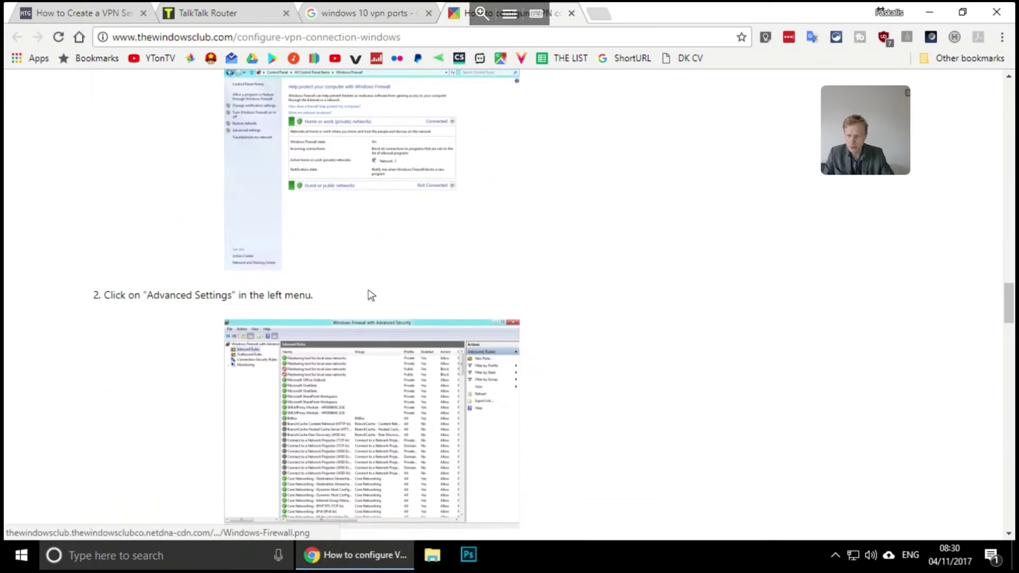
scroll(371, 295, down, 10)
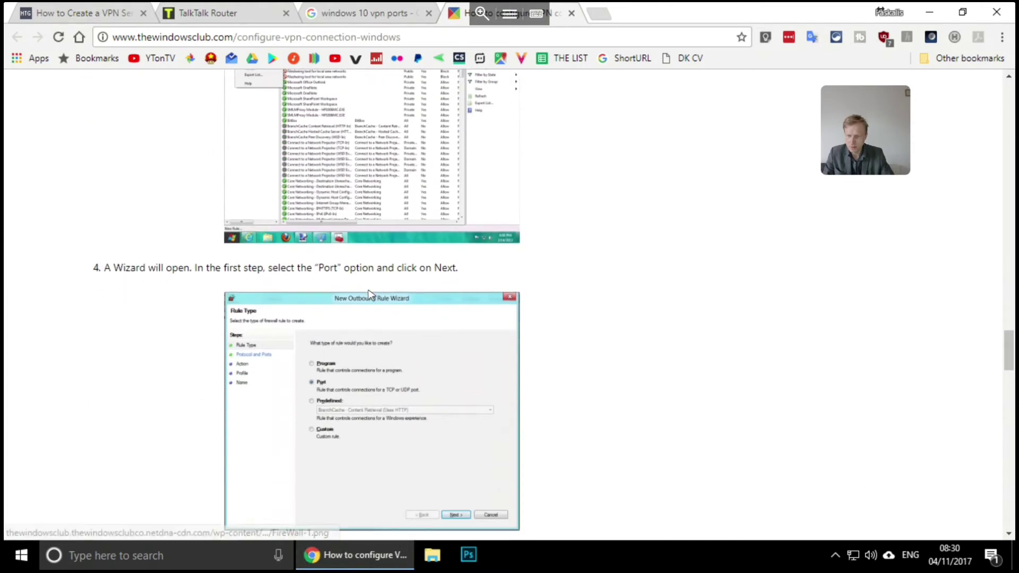
scroll(371, 296, down, 1)
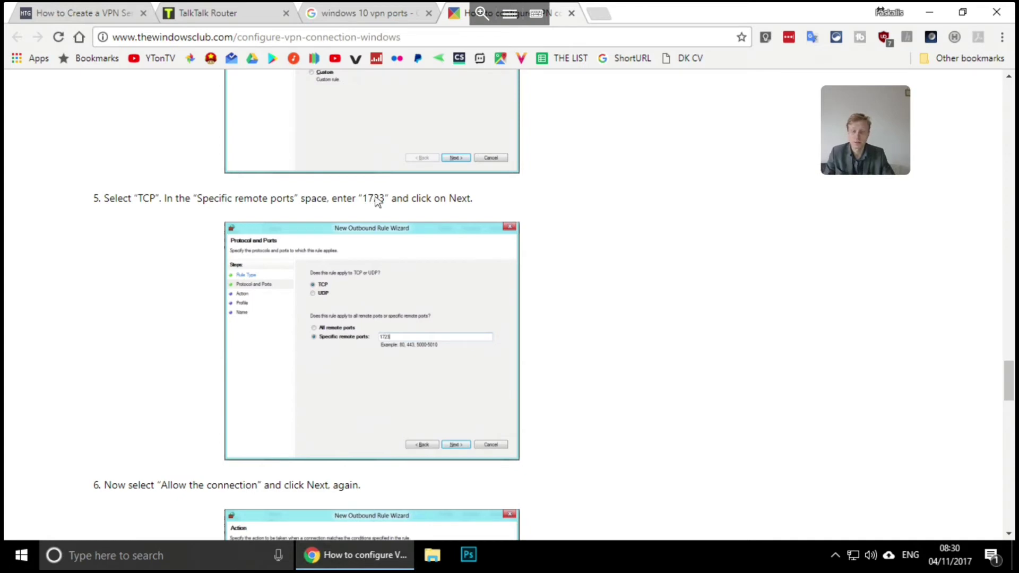
click(571, 14)
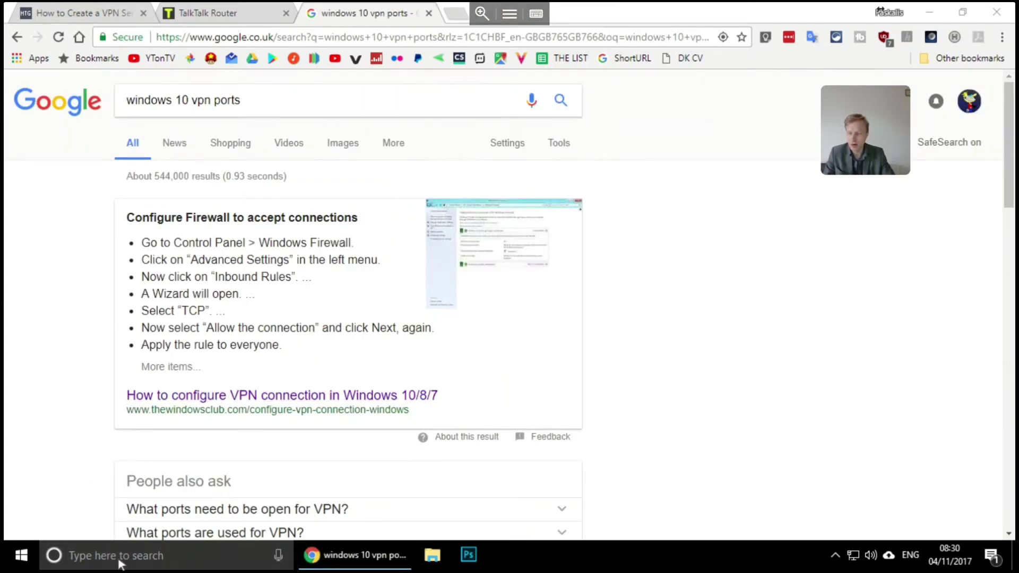
Step: Open Windows Firewall with Advanced Security's Inbound Rules and select the Remote Desktop - Shadow (TCP-In) rule
click(119, 555)
text(firewall)
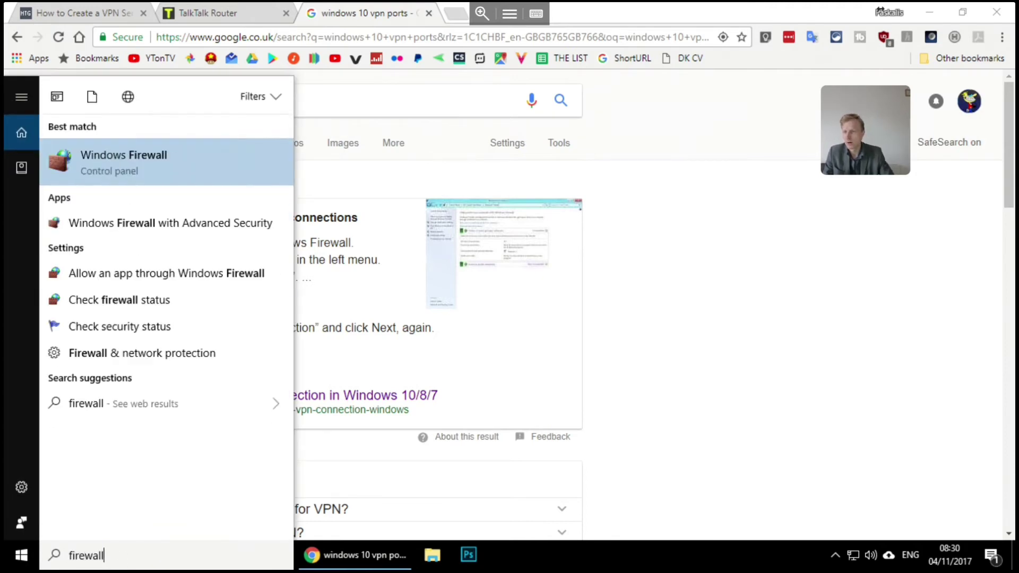
click(141, 230)
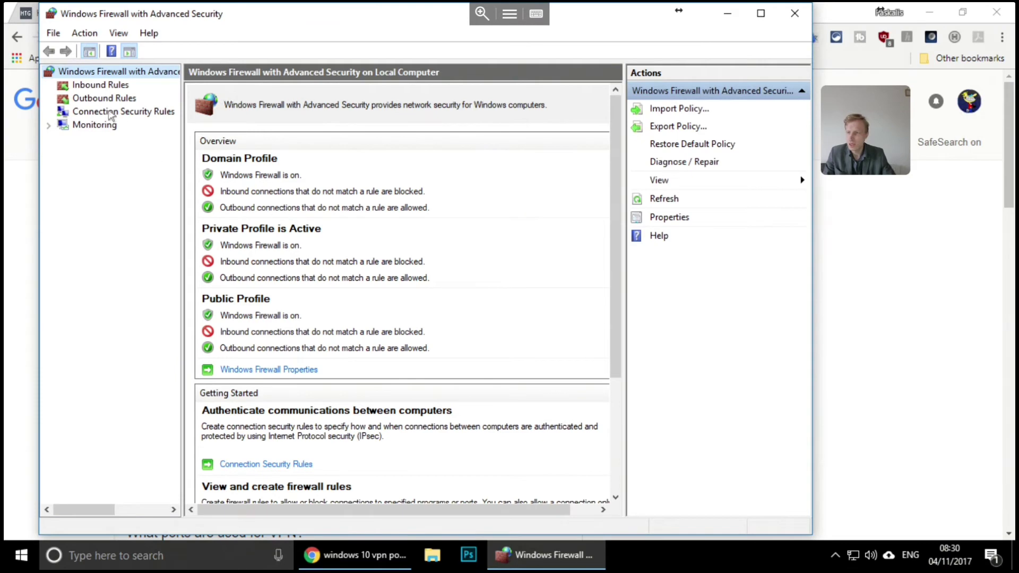
click(103, 86)
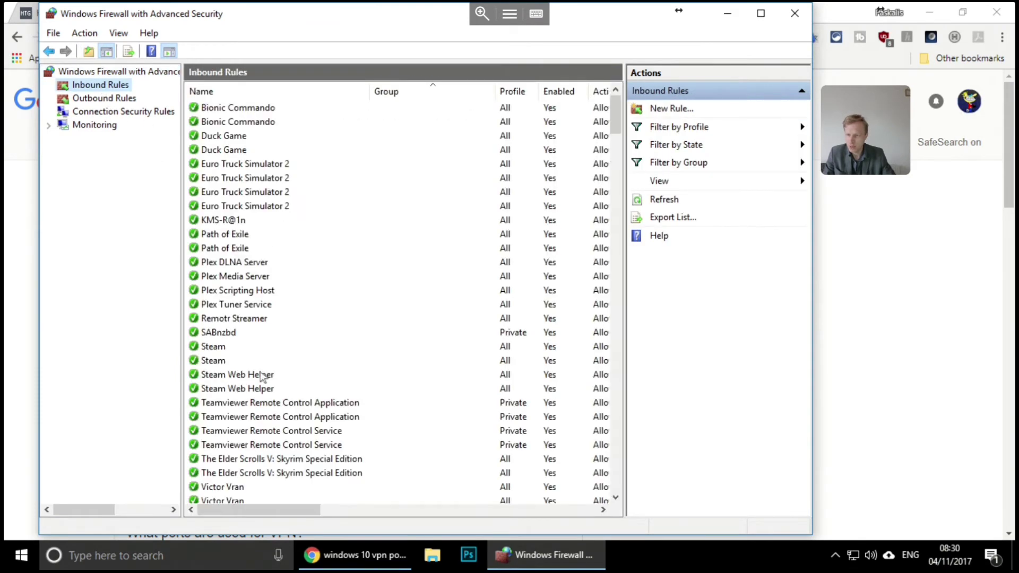
click(245, 391)
key(r)
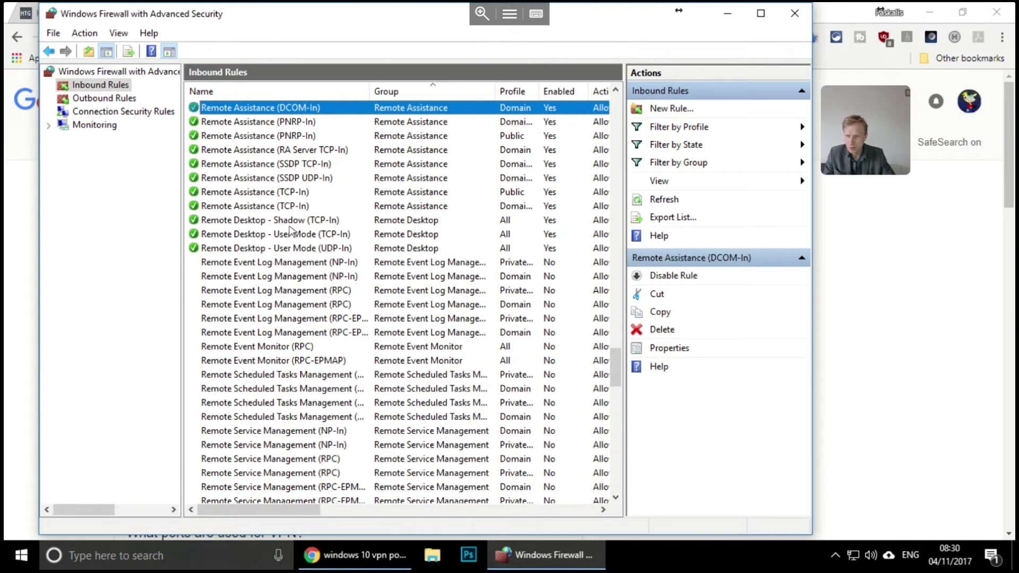
click(241, 222)
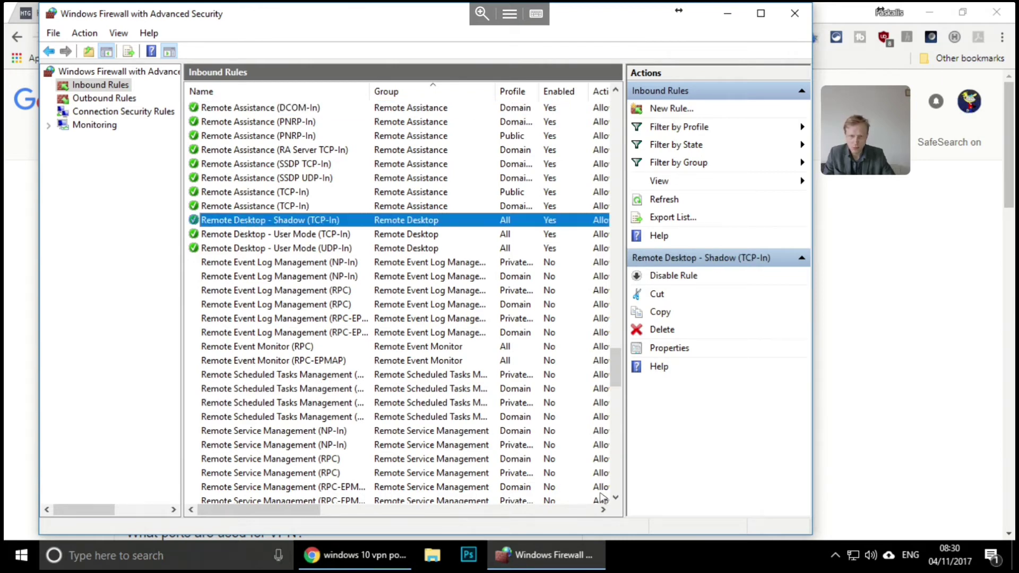
Step: Sort inbound rules by local port and select the Routing and Remote Access (PPTP-In) TCP 1723 rule
click(556, 510)
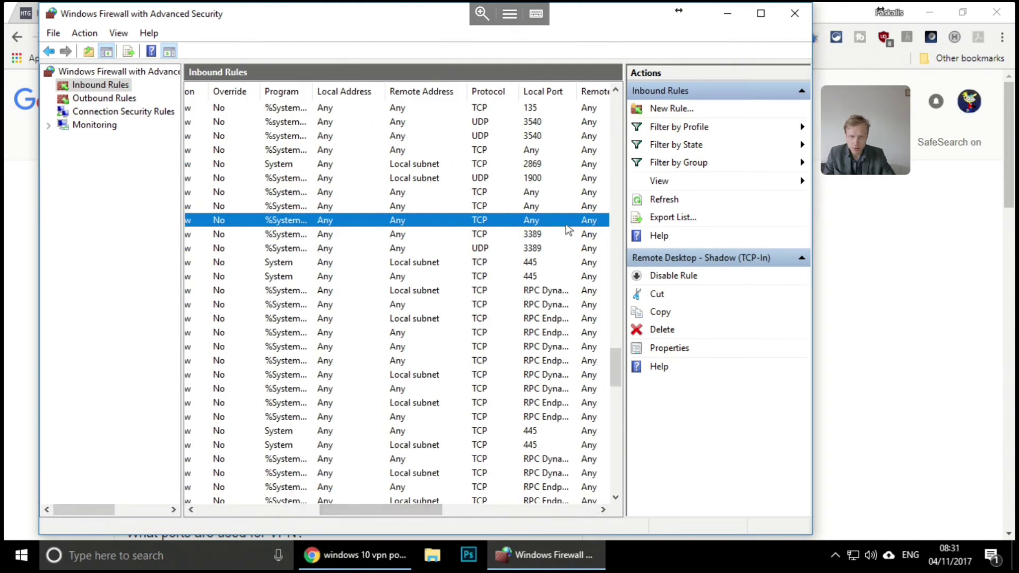
click(544, 91)
scroll(546, 284, down, 6)
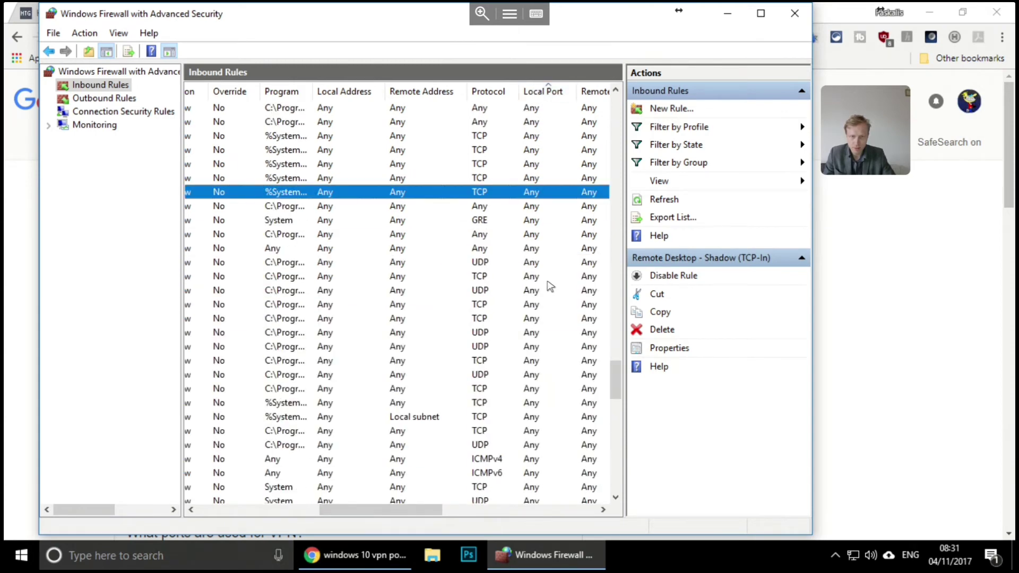
drag(615, 405, 626, 172)
click(552, 137)
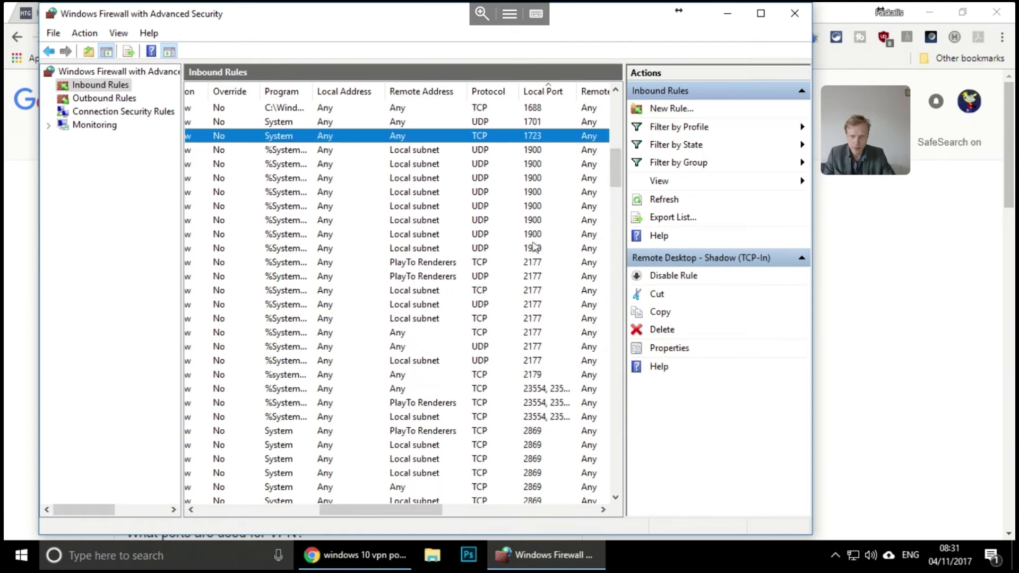
drag(390, 512, 241, 512)
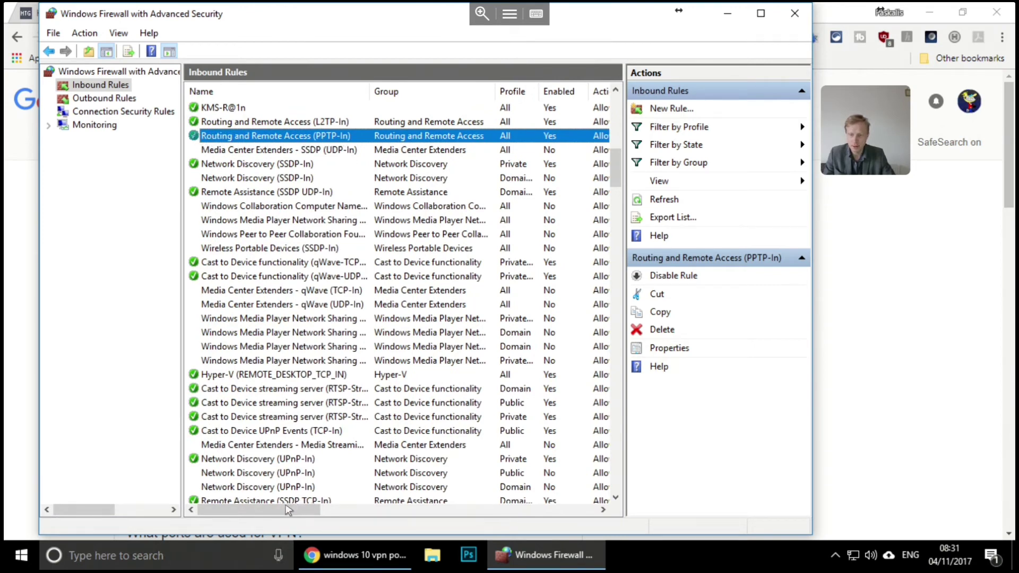
drag(288, 510, 413, 510)
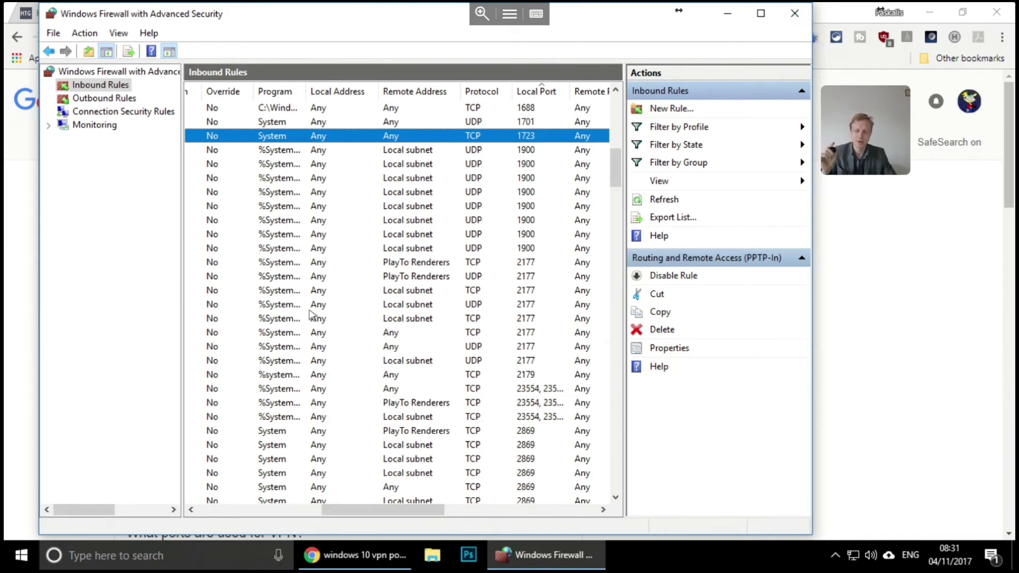
Step: Open Network Connections via Network and Sharing Center and inspect the Incoming Connections entry
click(195, 558)
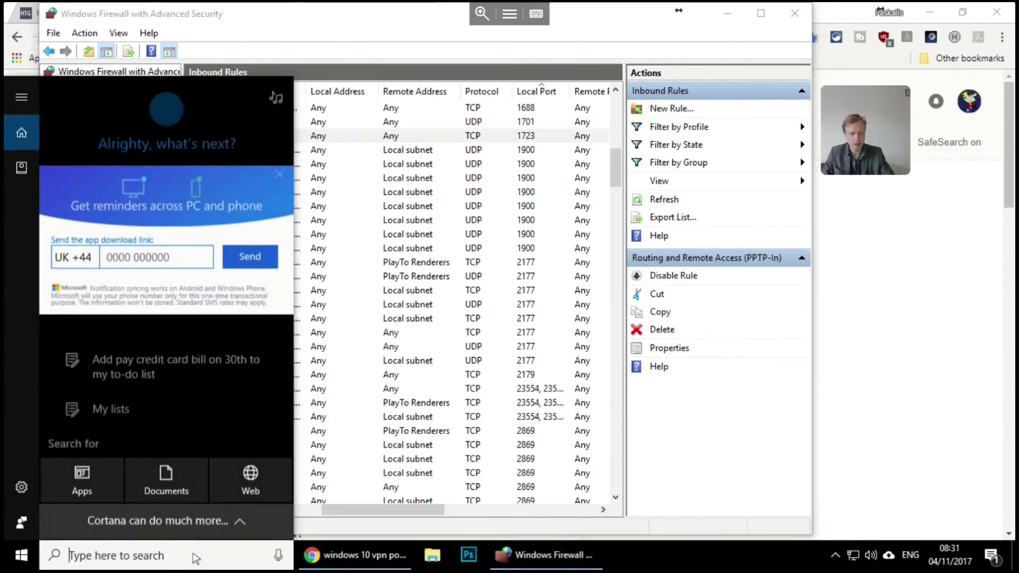
right_click(853, 556)
click(860, 549)
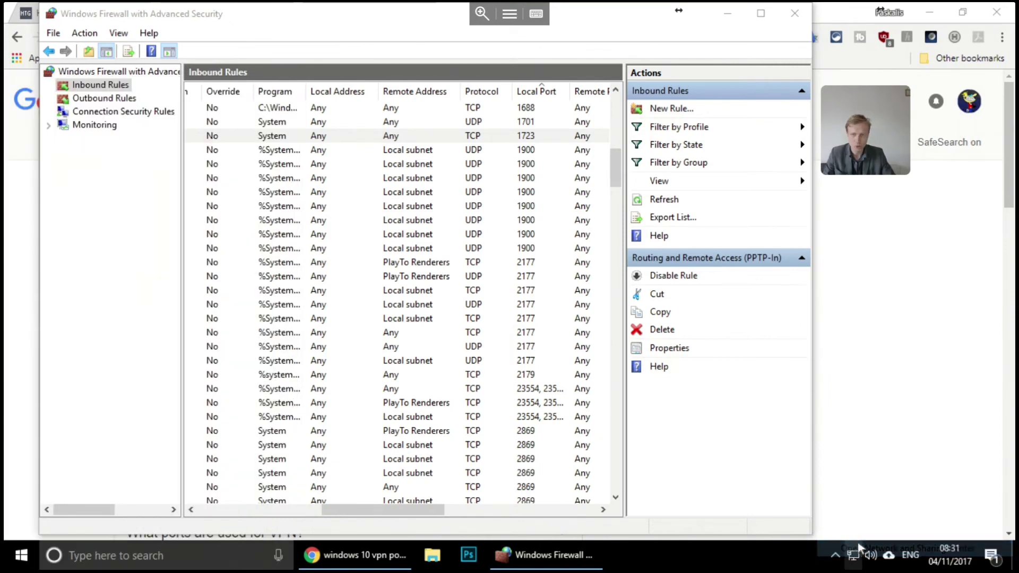
click(170, 149)
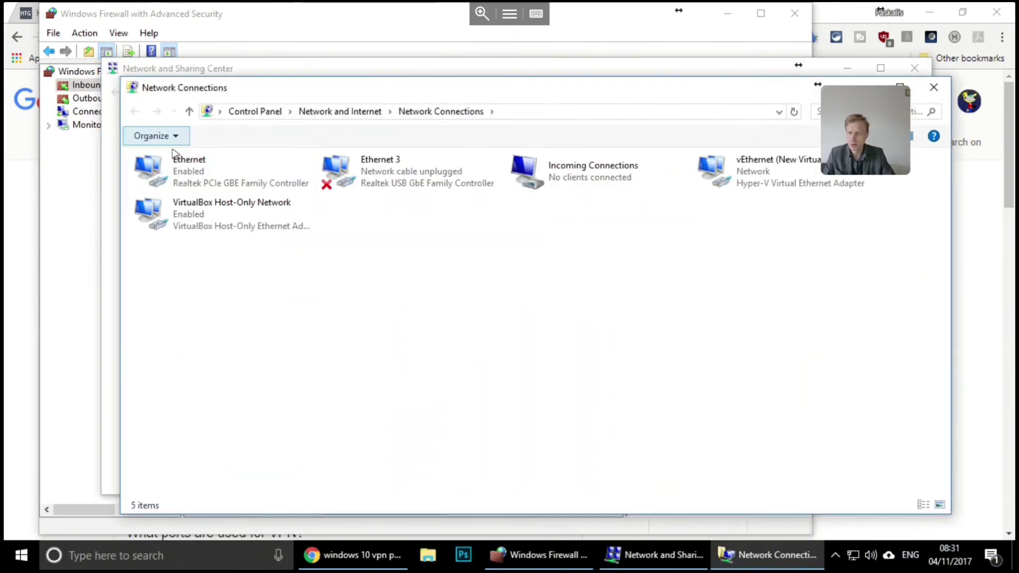
click(571, 175)
right_click(572, 176)
click(609, 256)
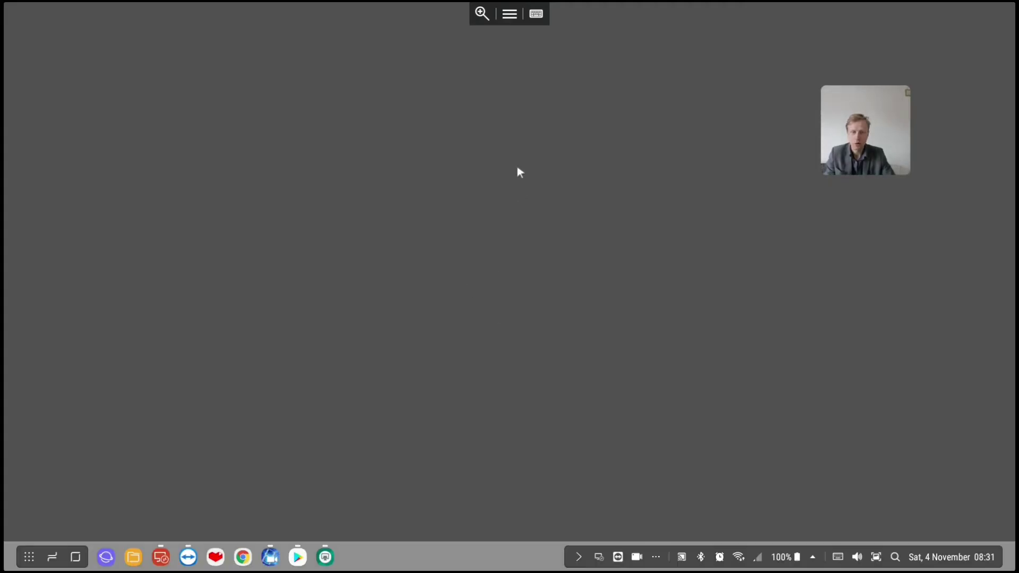
Step: Try the File menu's new incoming connection, then close Network Connections and the firewall window
key(alt)
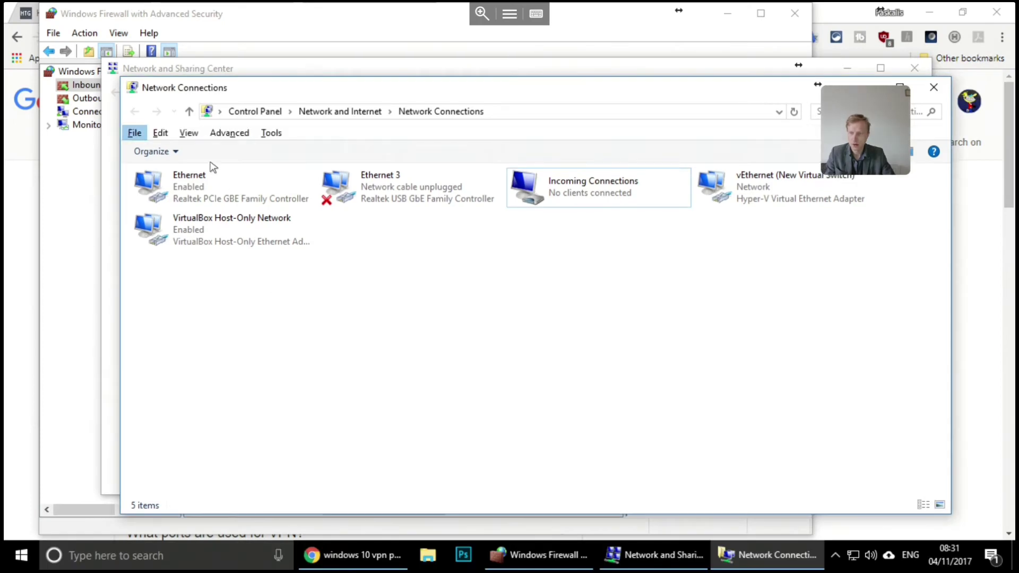
click(134, 132)
click(159, 204)
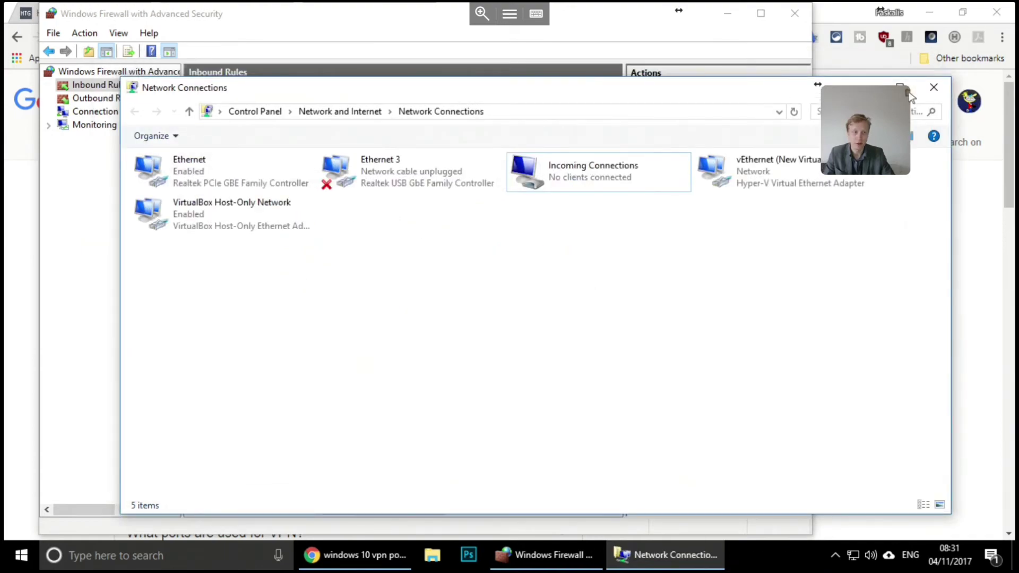
click(933, 87)
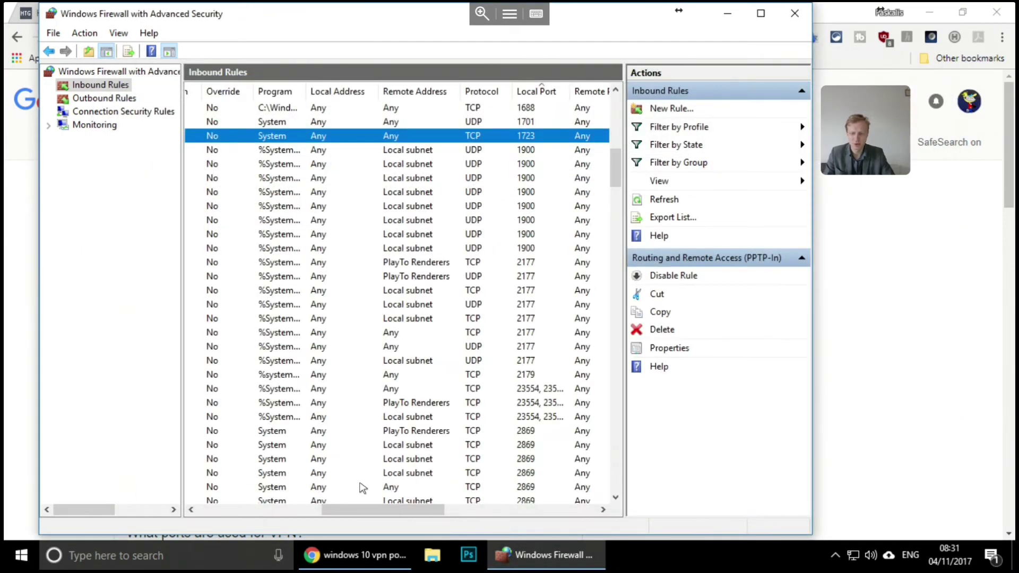
drag(364, 507, 218, 510)
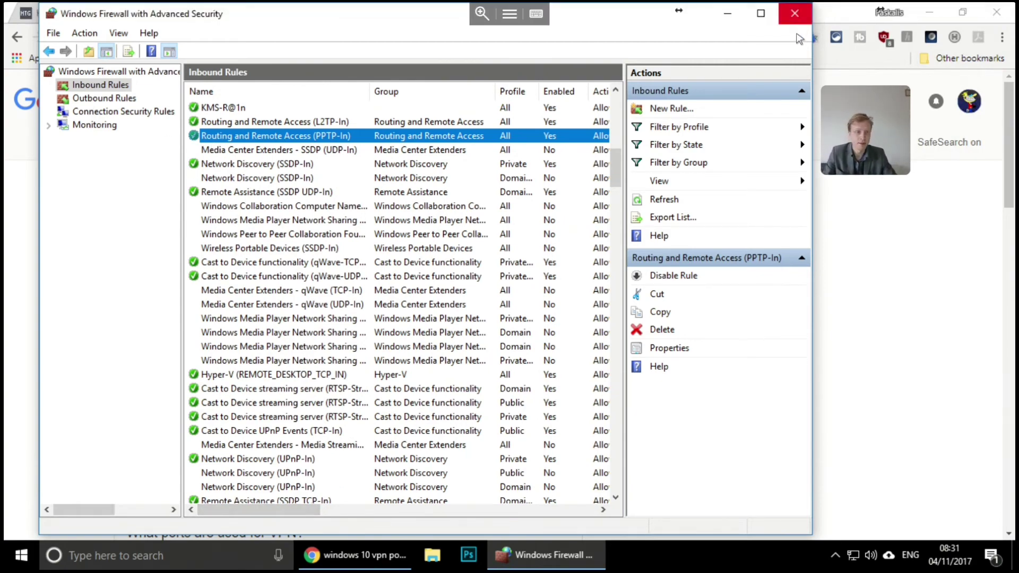
click(795, 15)
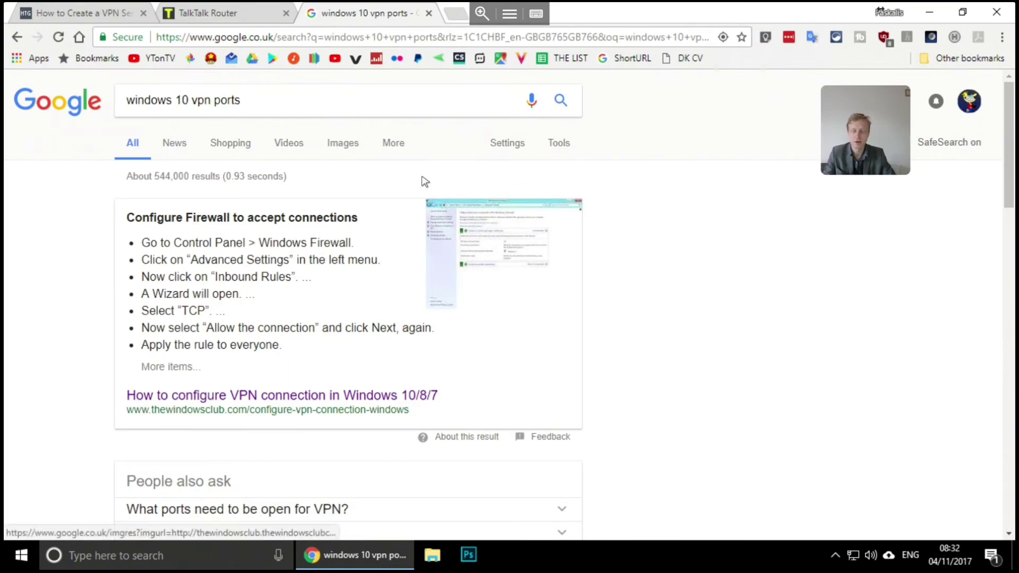
Step: Close the vpn ports and TalkTalk Router tabs, then search 'what is my ip' in a new tab
click(428, 14)
click(286, 13)
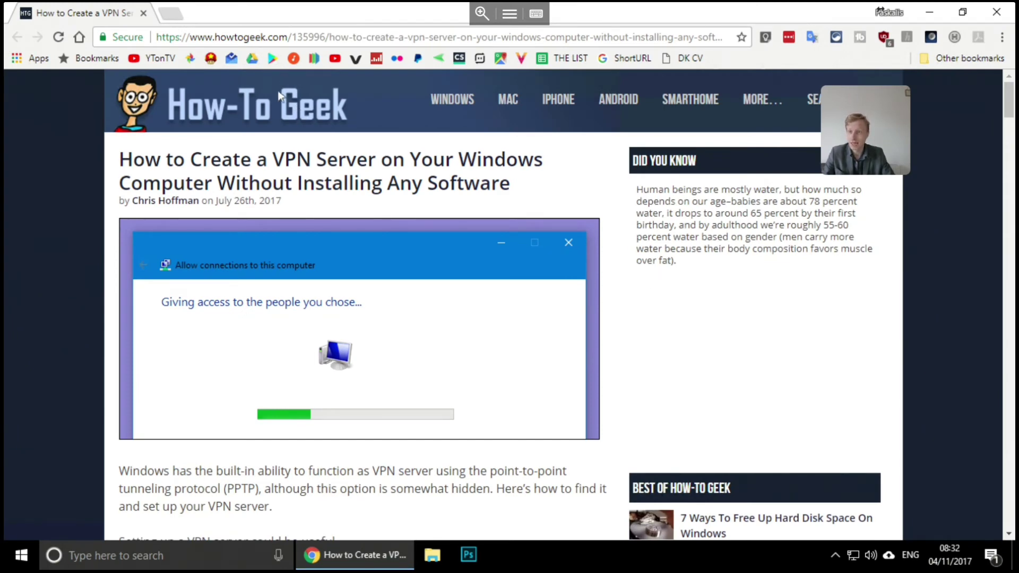
click(174, 17)
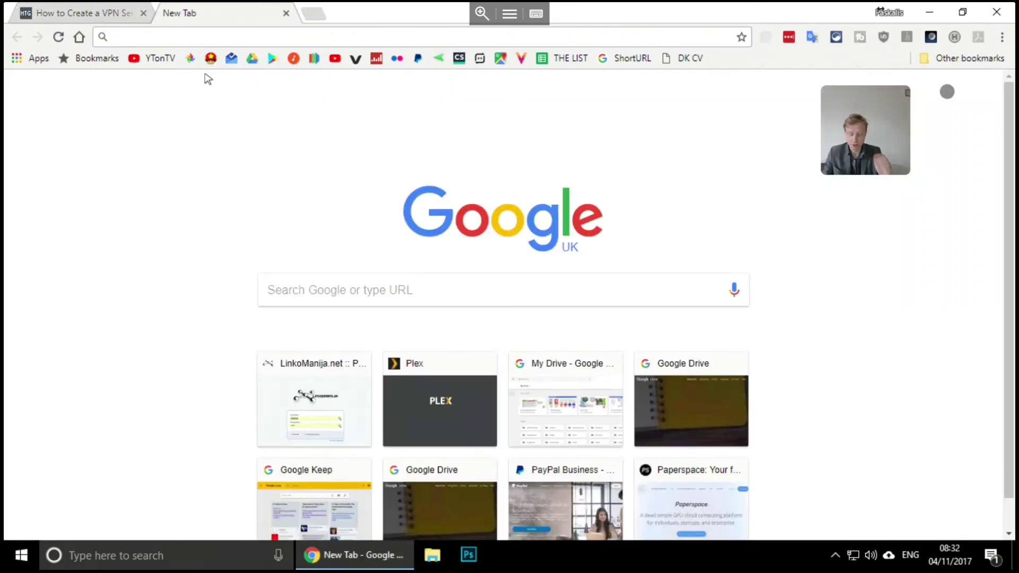
text(mwhat is)
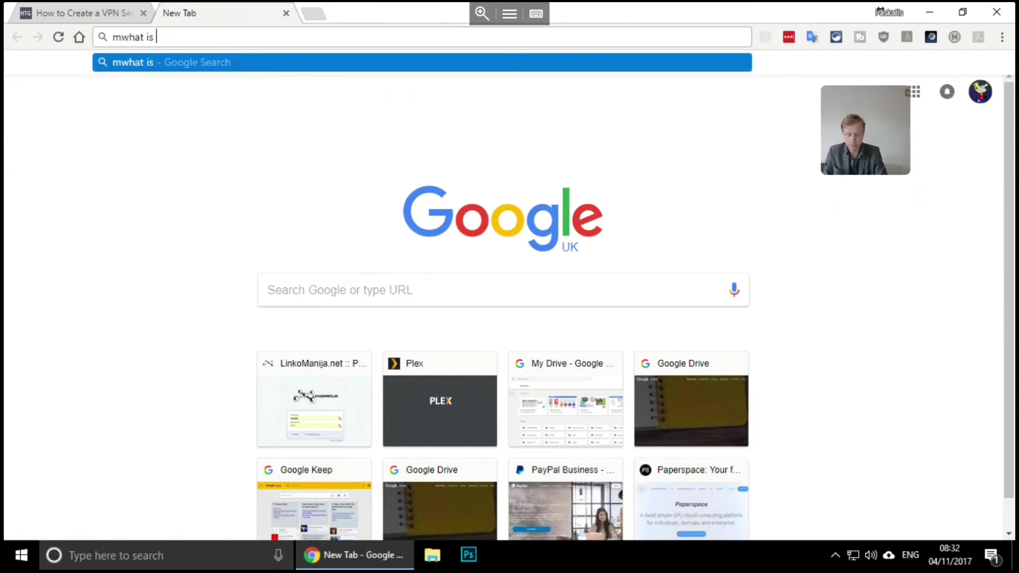
key(ctrl+a)
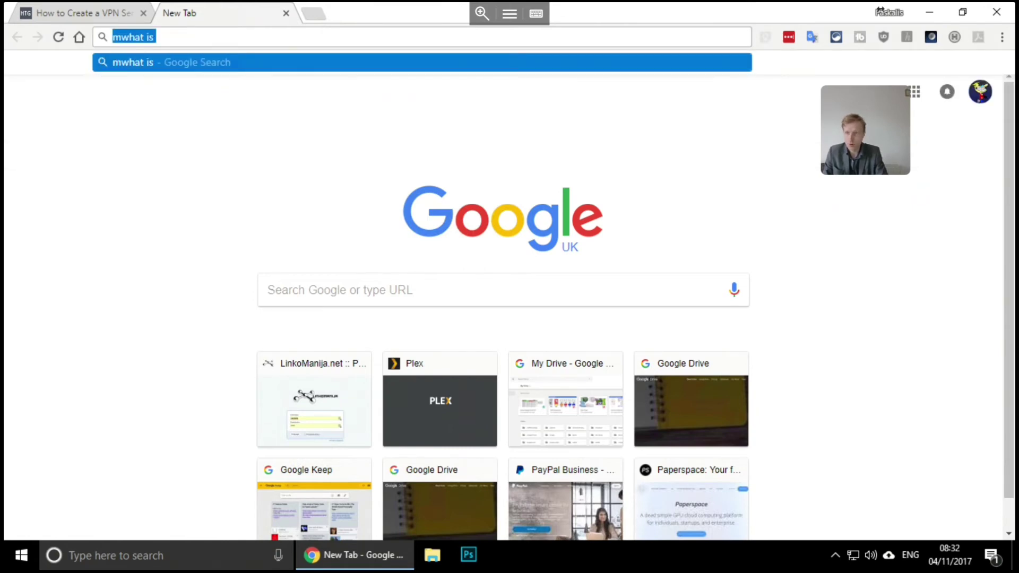
text(what is my )
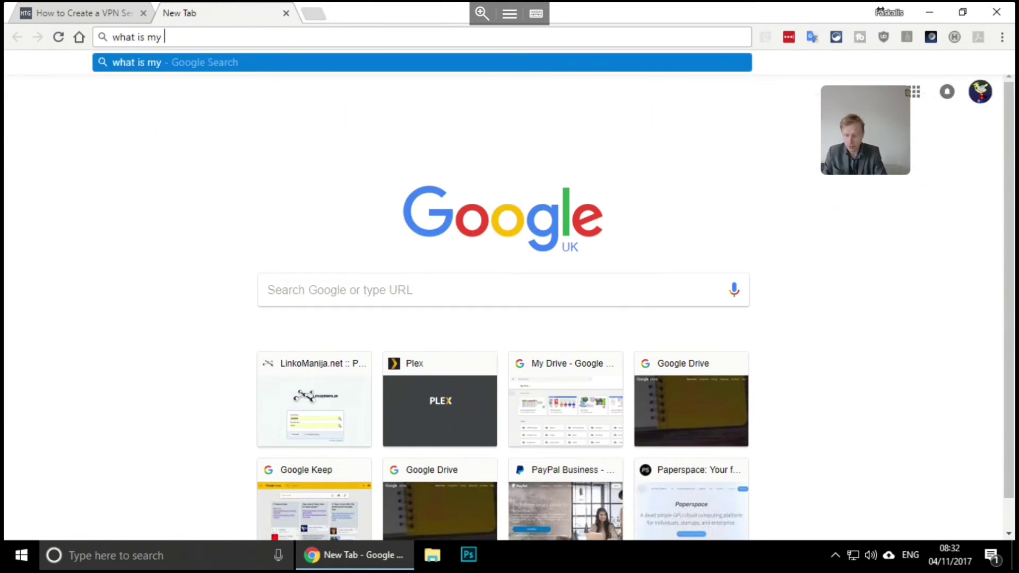
text(ip)
key(Return)
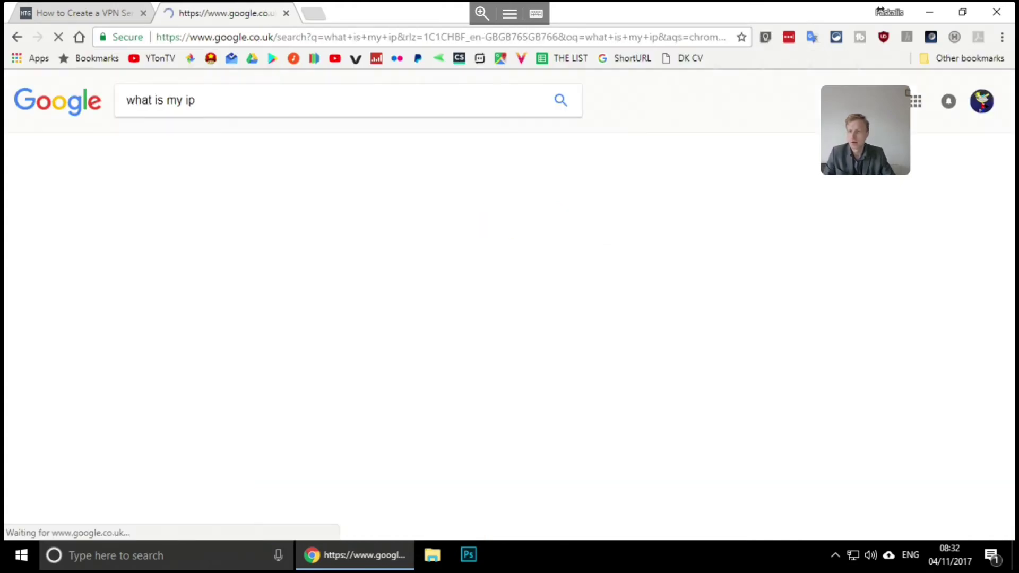
Step: Select the displayed public IP address, then close the search results tab
drag(127, 224, 259, 225)
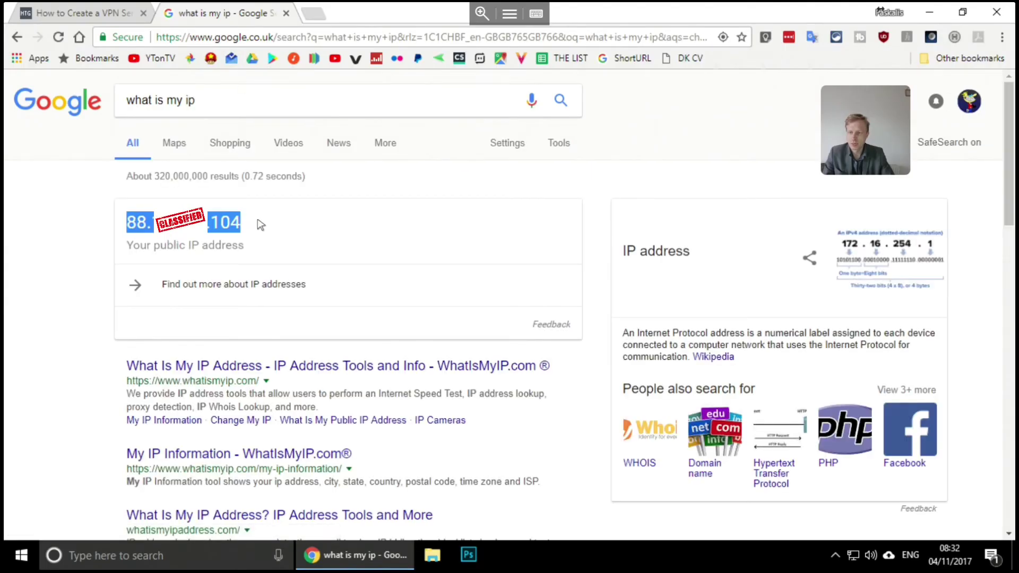
click(275, 235)
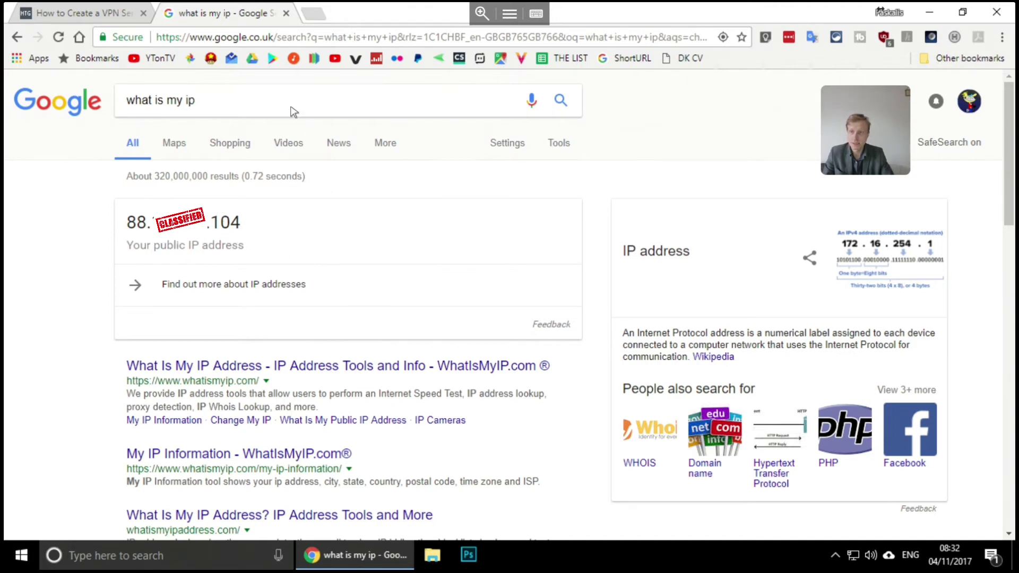
click(286, 13)
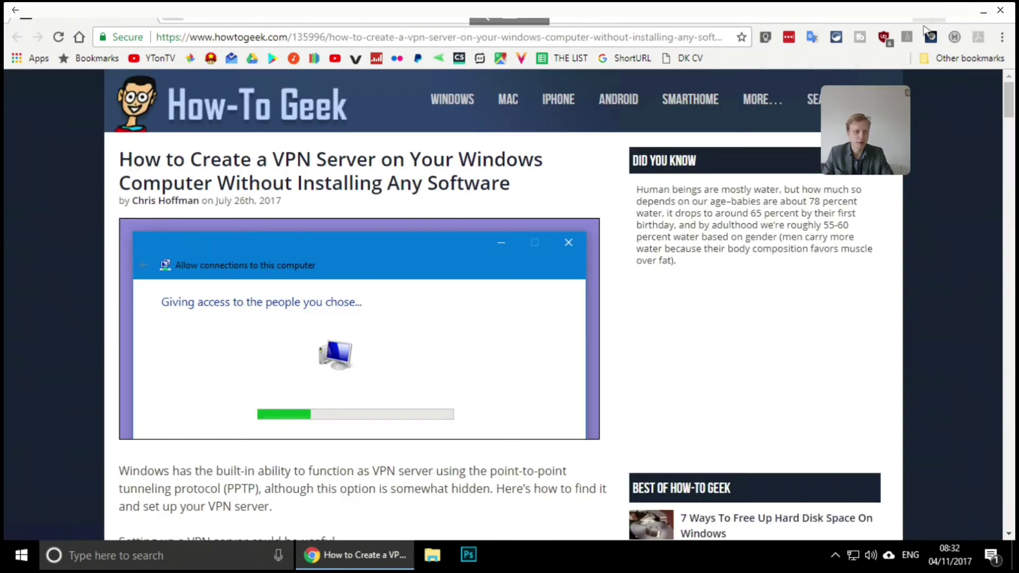
Step: Minimize Chrome, leave the Remote Desktop session and close the Play Store page
click(982, 11)
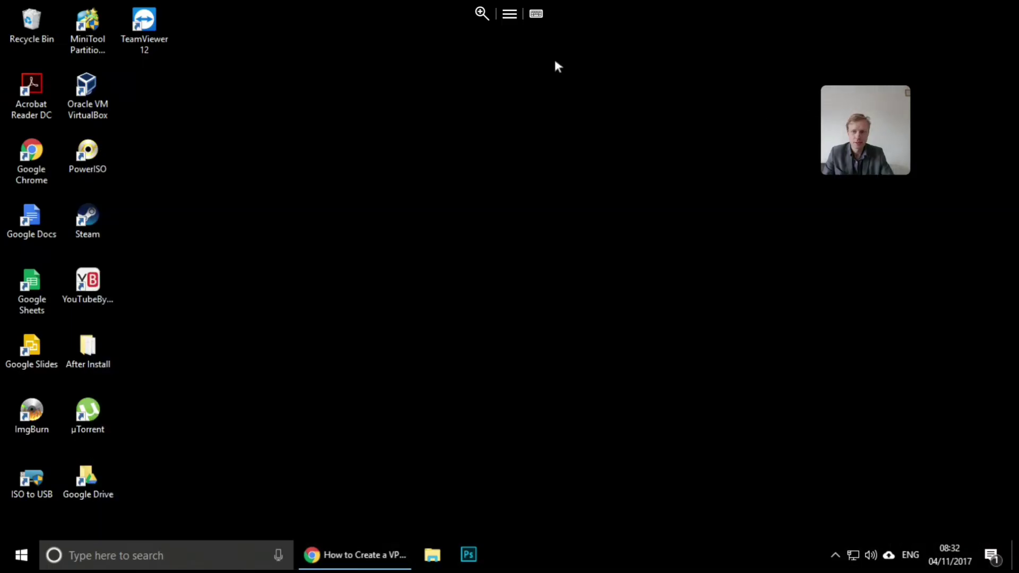
click(509, 15)
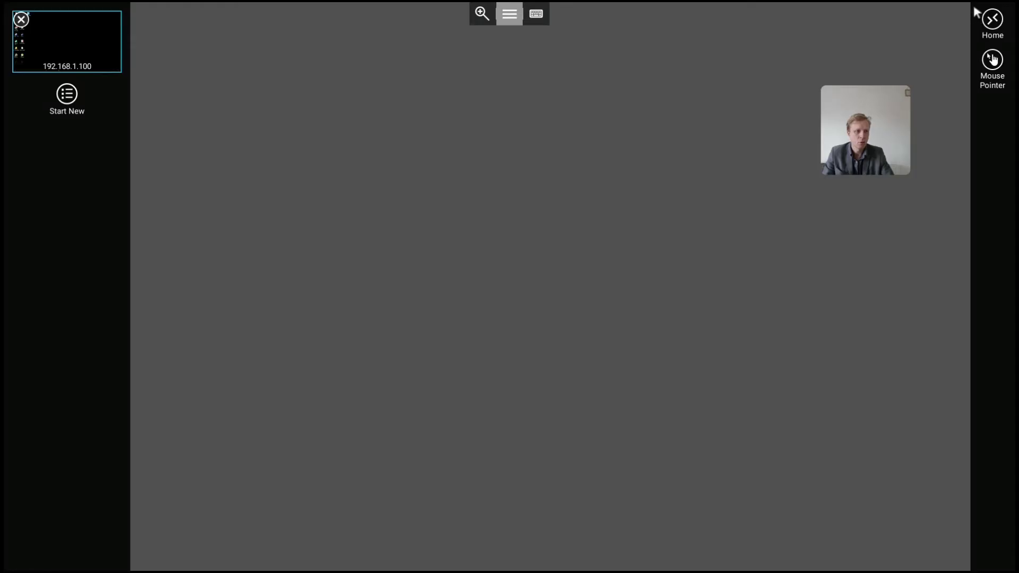
click(977, 12)
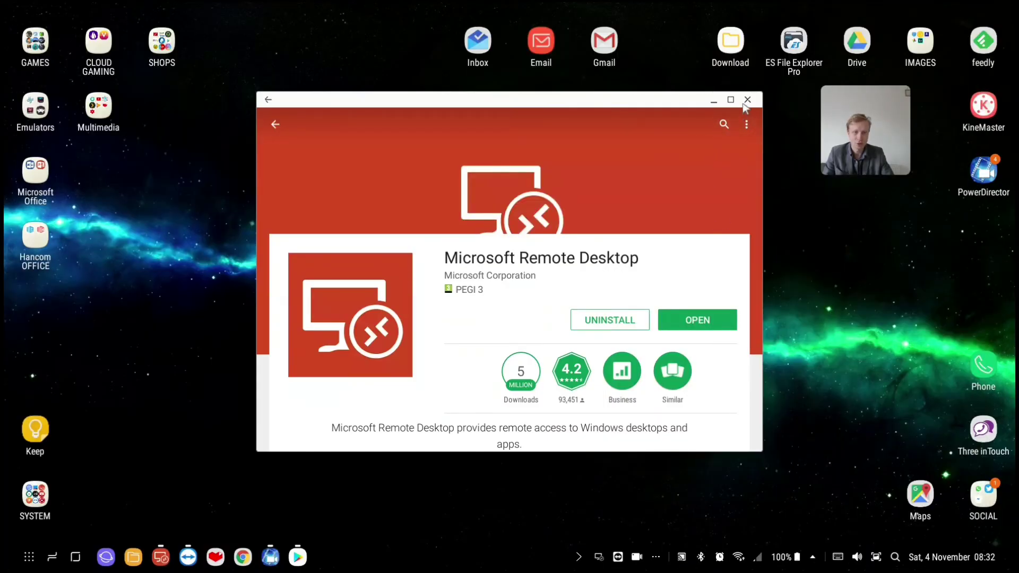
click(747, 100)
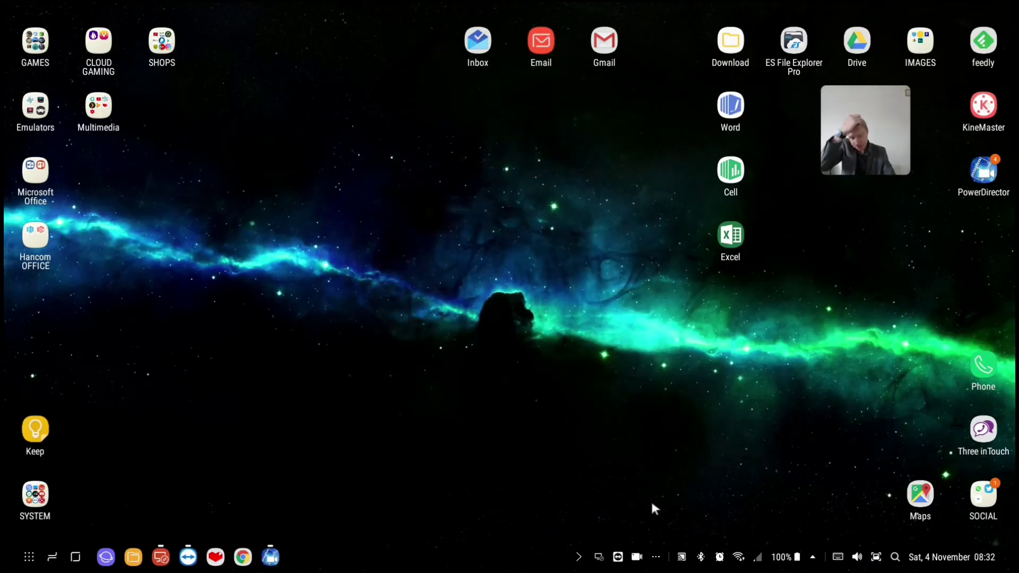
Step: Open phone Settings, go to Connections > More connection settings > VPN, and start adding a VPN
click(813, 556)
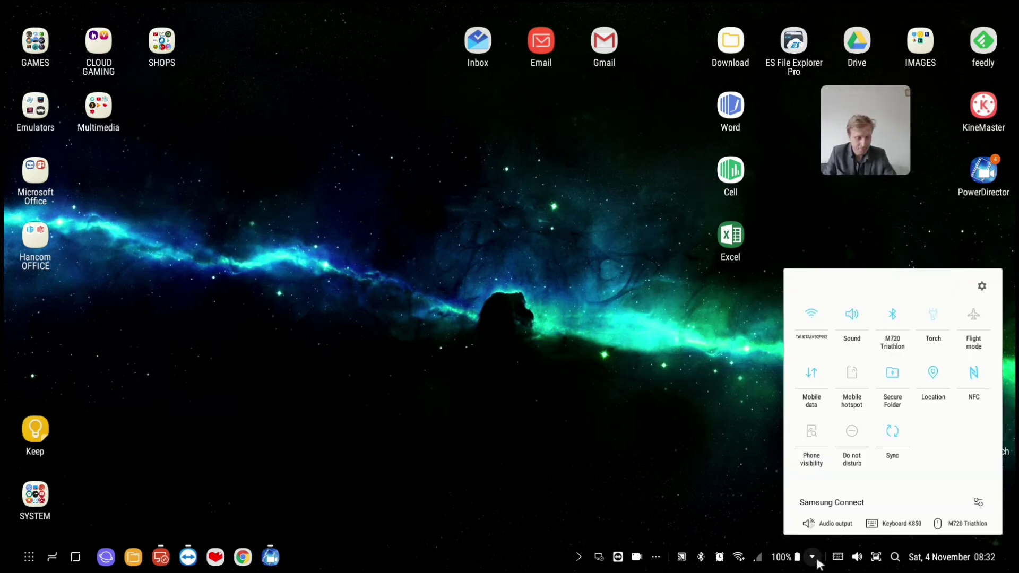
click(981, 285)
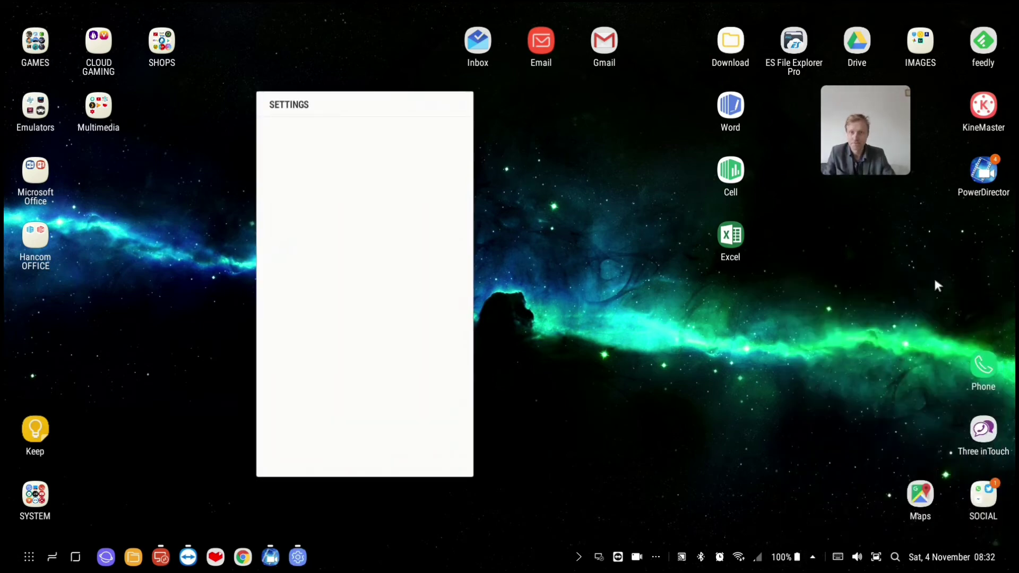
drag(427, 96, 564, 80)
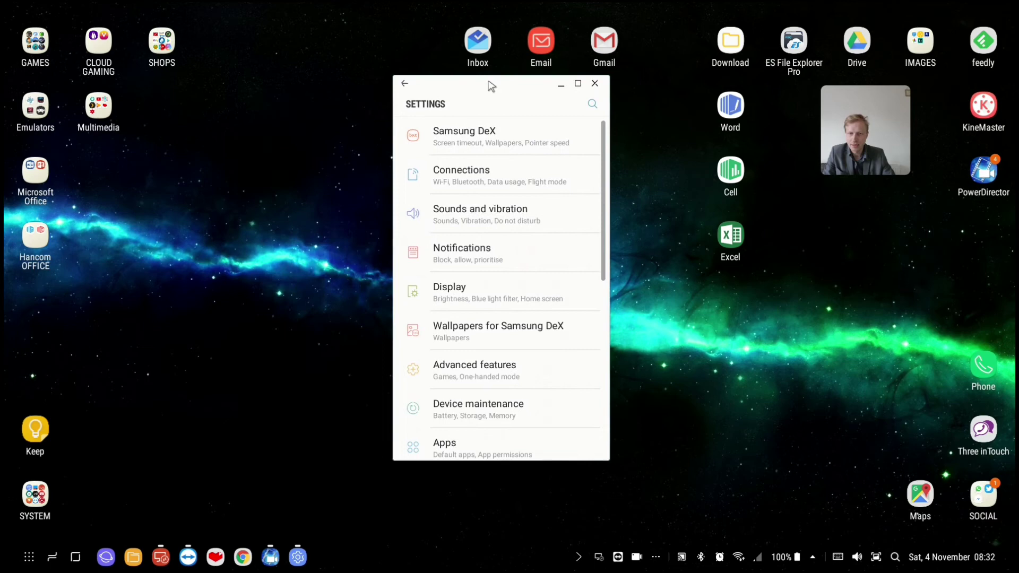
click(474, 178)
scroll(482, 319, down, 2)
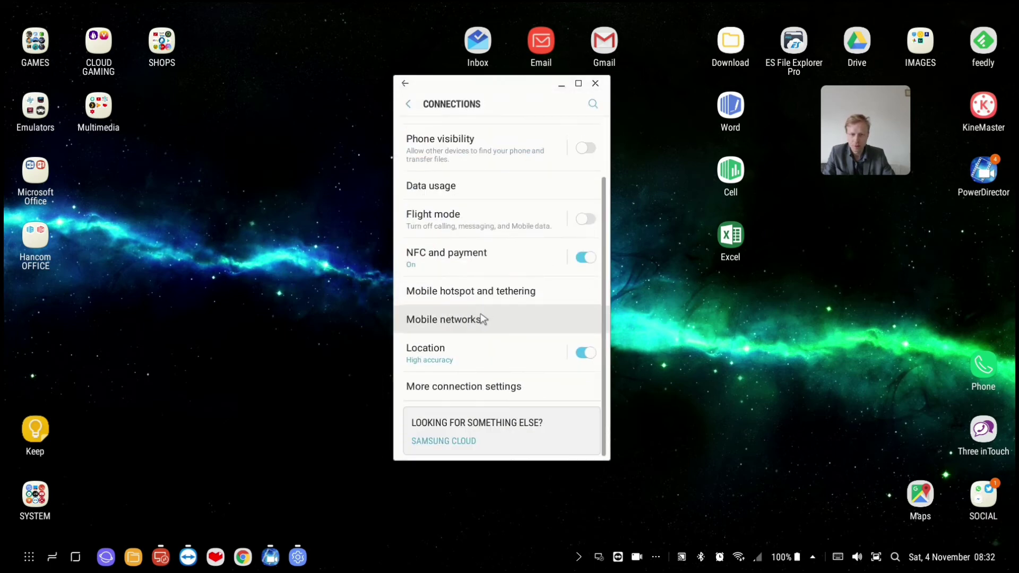
click(449, 385)
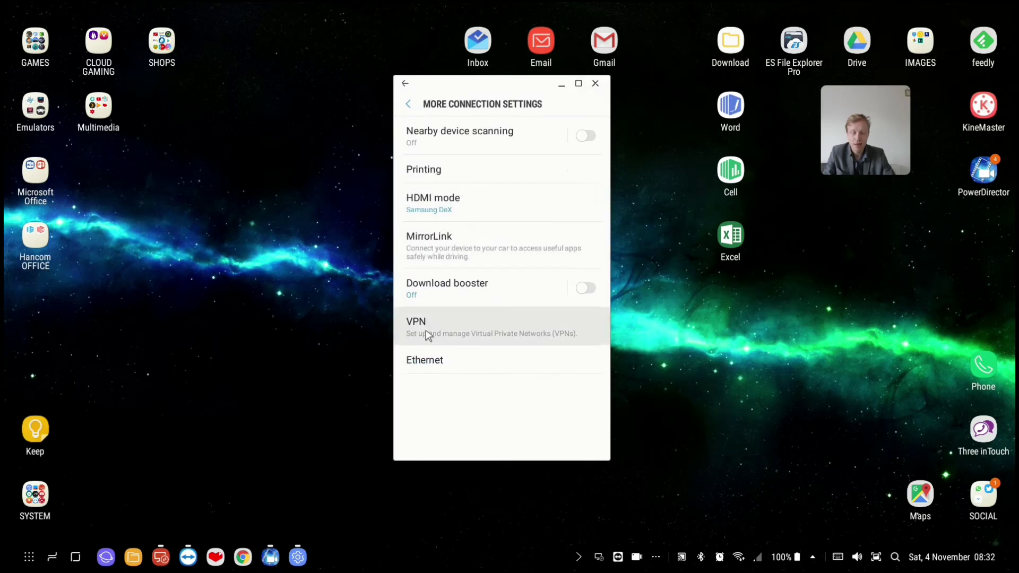
click(427, 334)
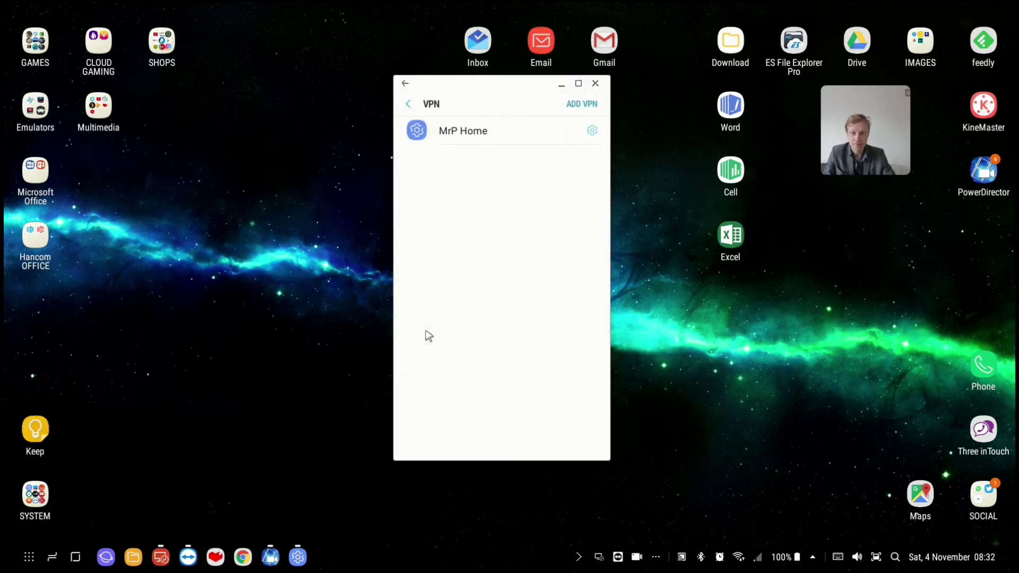
click(580, 108)
Step: Restart the Add VPN form, name it 'this is vpn' and keep type PPTP
click(528, 399)
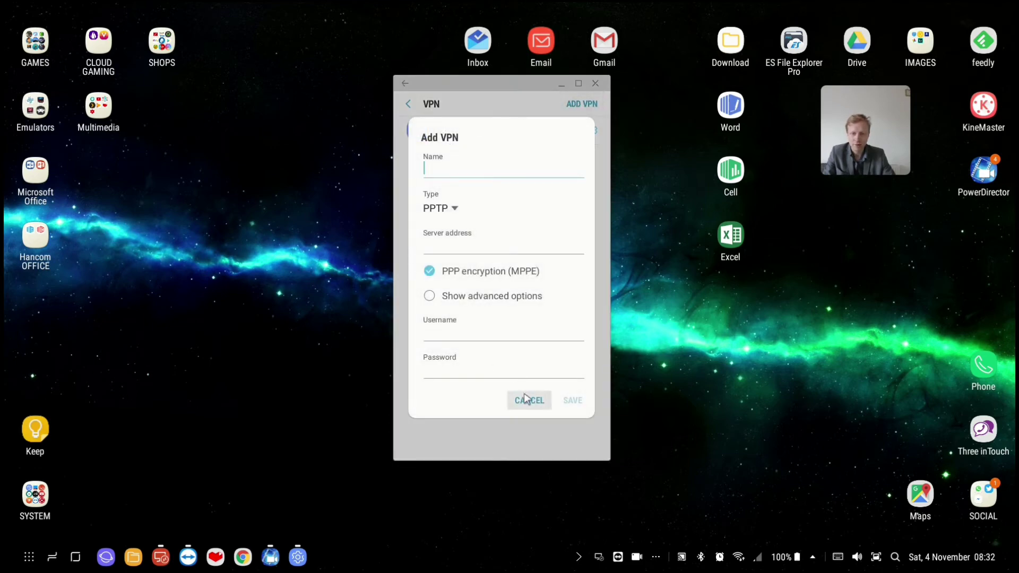
click(571, 104)
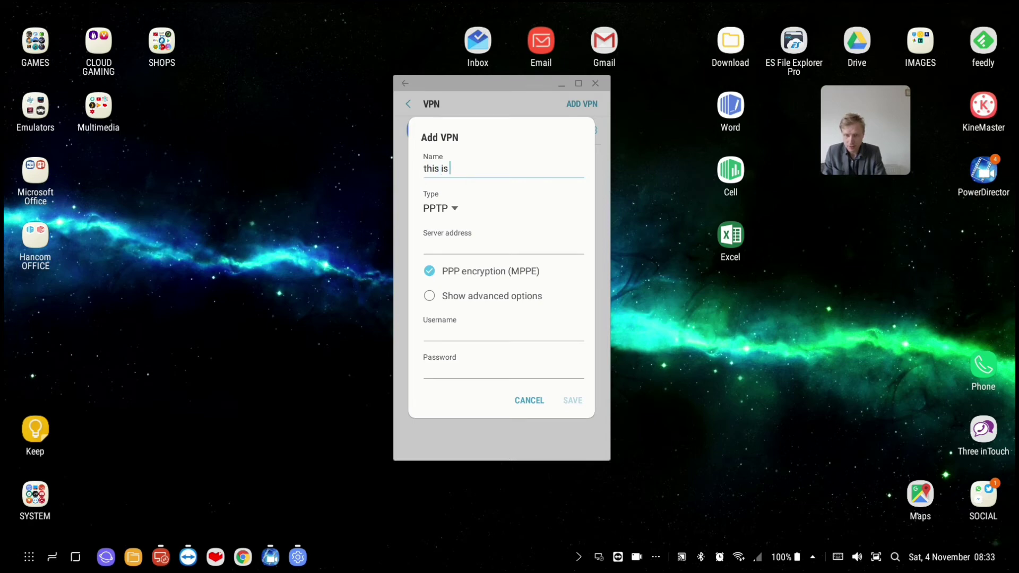
text(n)
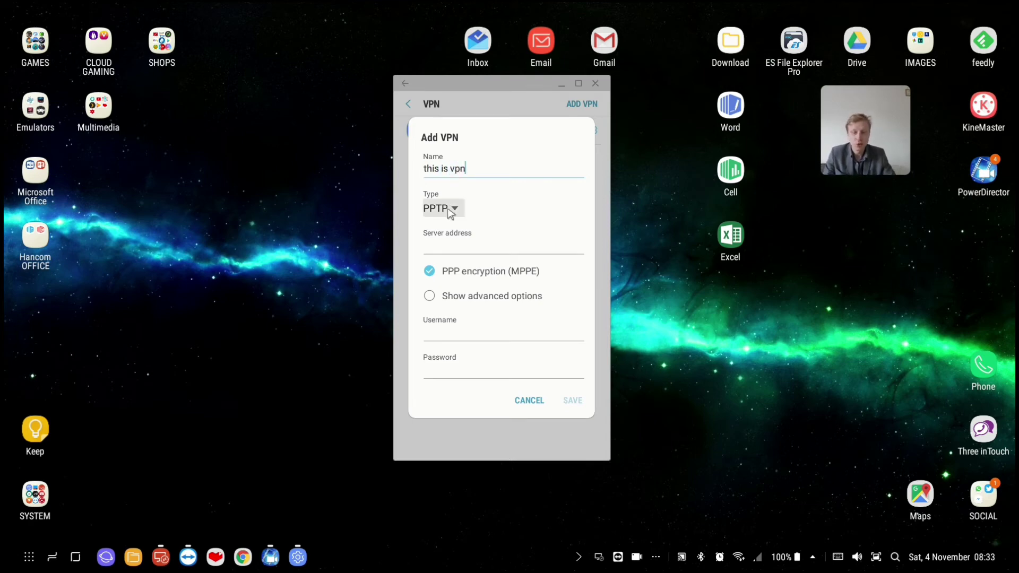
click(448, 212)
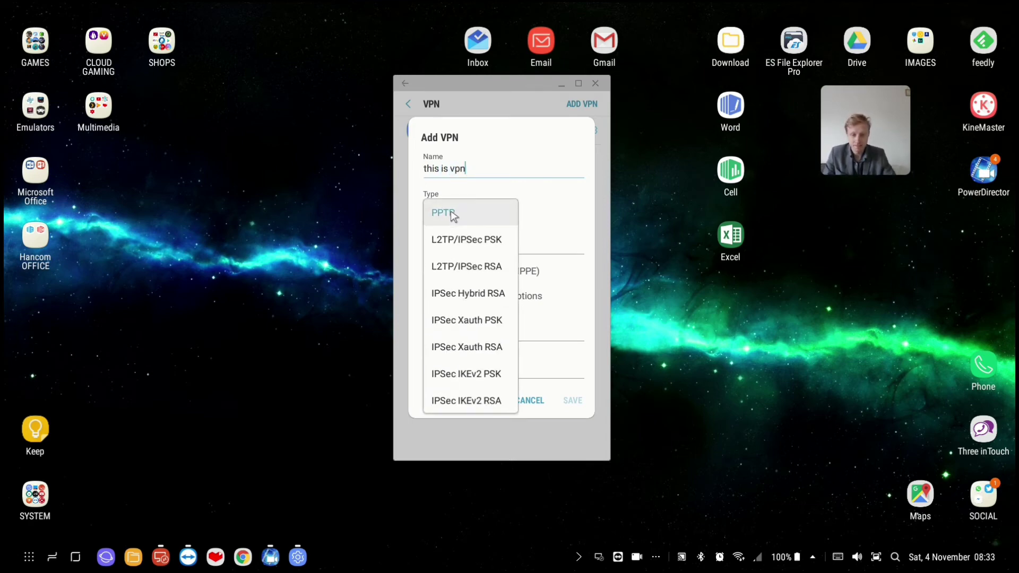
key(Escape)
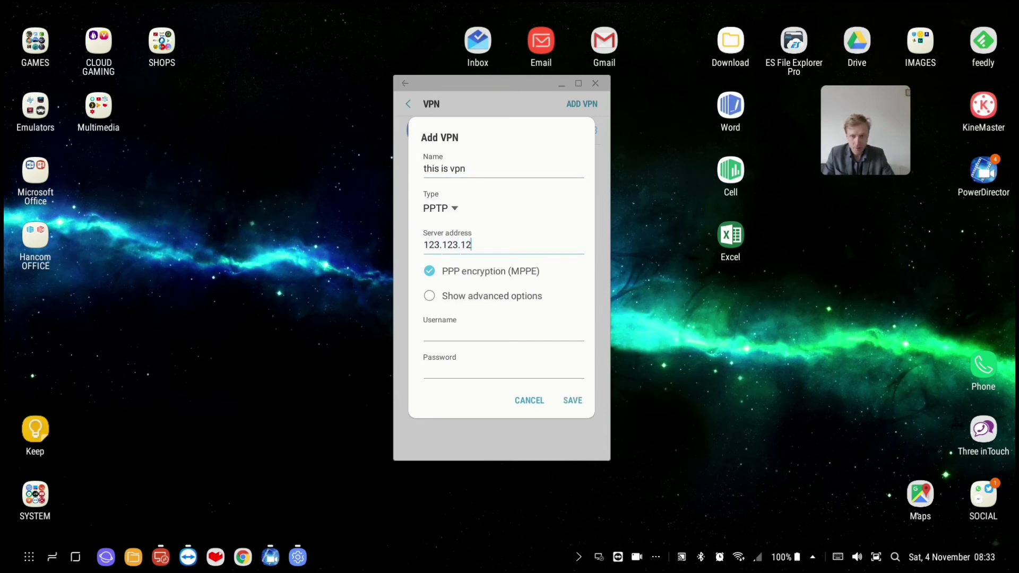
Step: Set the VPN server address to 123.123.123.123, then switch to the TeamViewer PC session
key(BackSpace)
key(BackSpace)
key(BackSpace)
text(23.123)
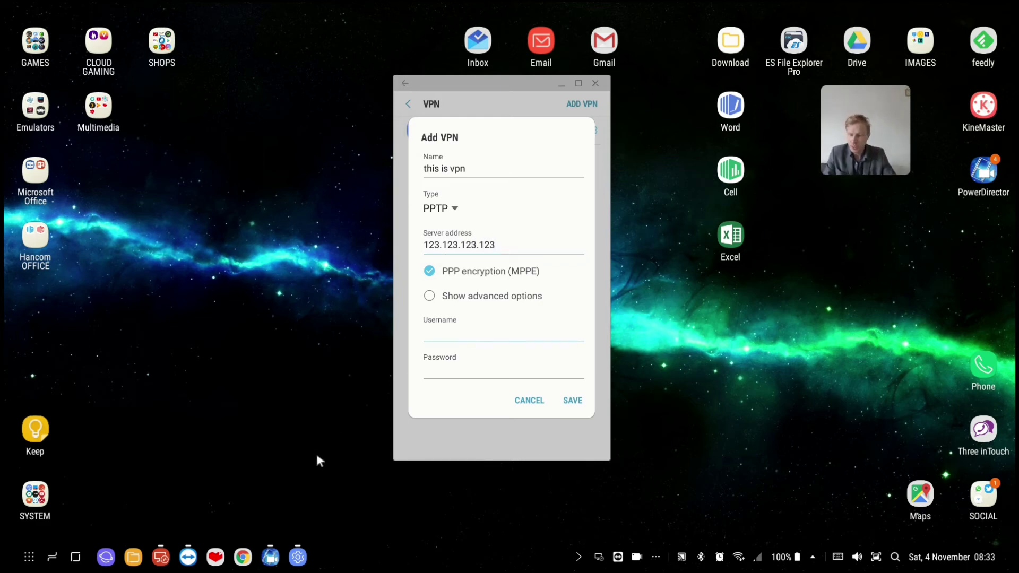
click(188, 557)
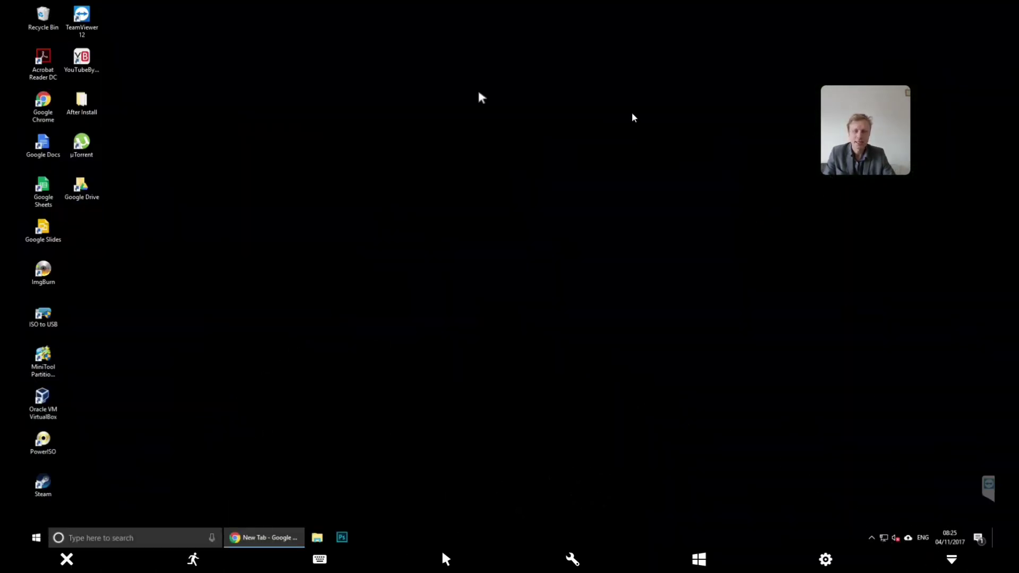
Step: Close the TeamViewer remote session and reconnect to MRPSERVER
mouse_move(628, 7)
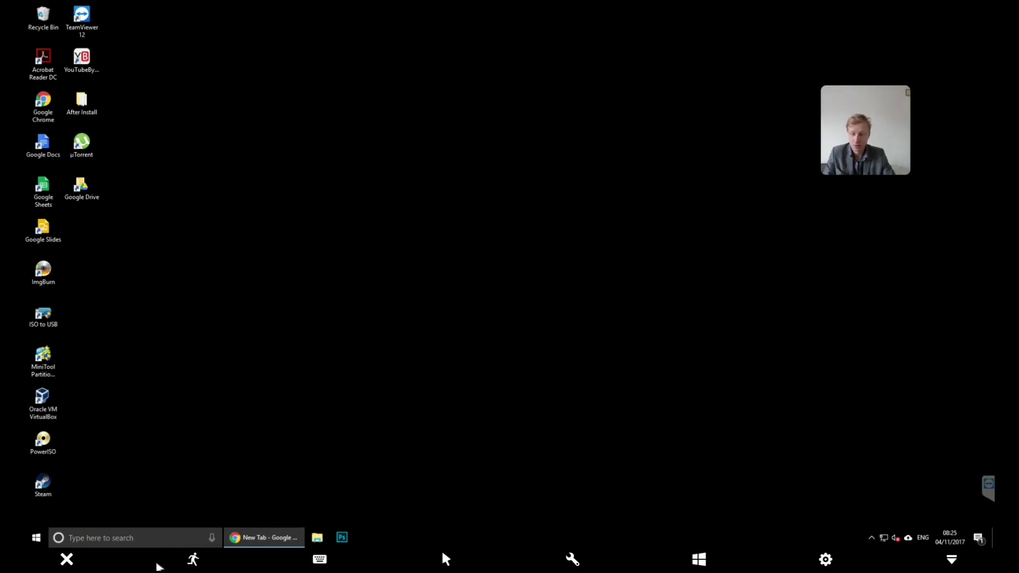
click(74, 559)
click(710, 297)
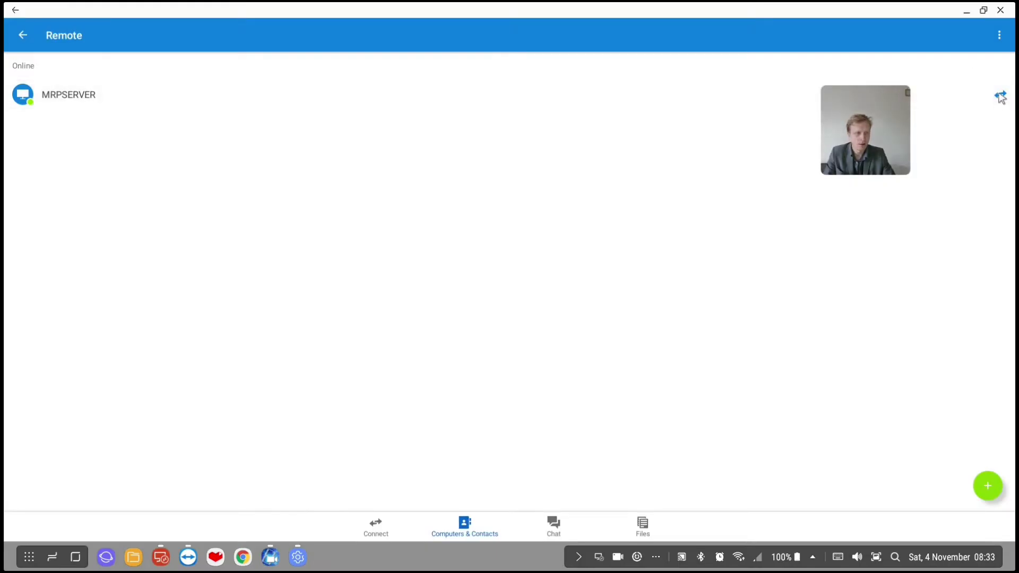
click(999, 95)
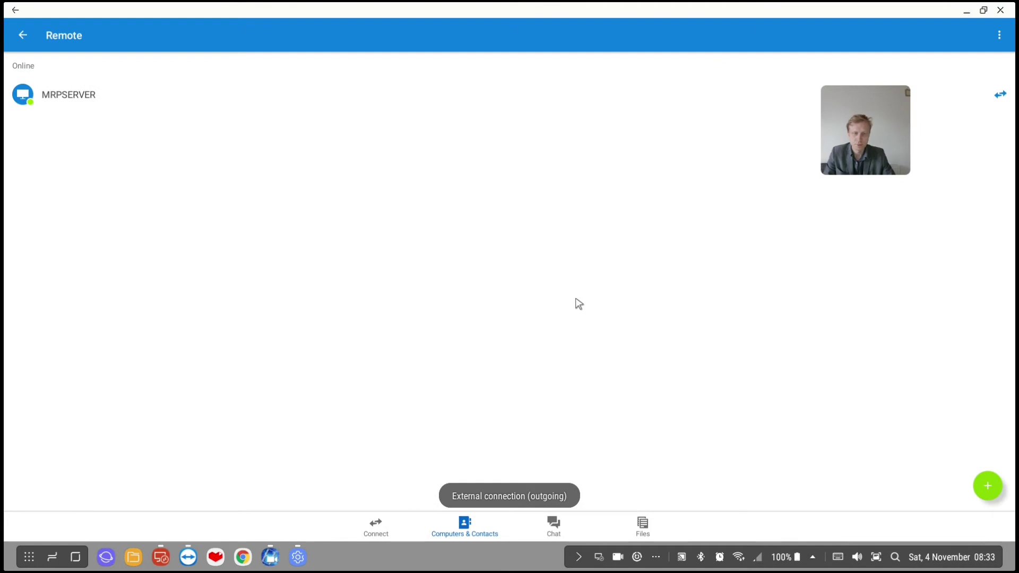
Step: Close the TeamViewer Remote window and bring up the full-screen remote PC desktop
click(187, 557)
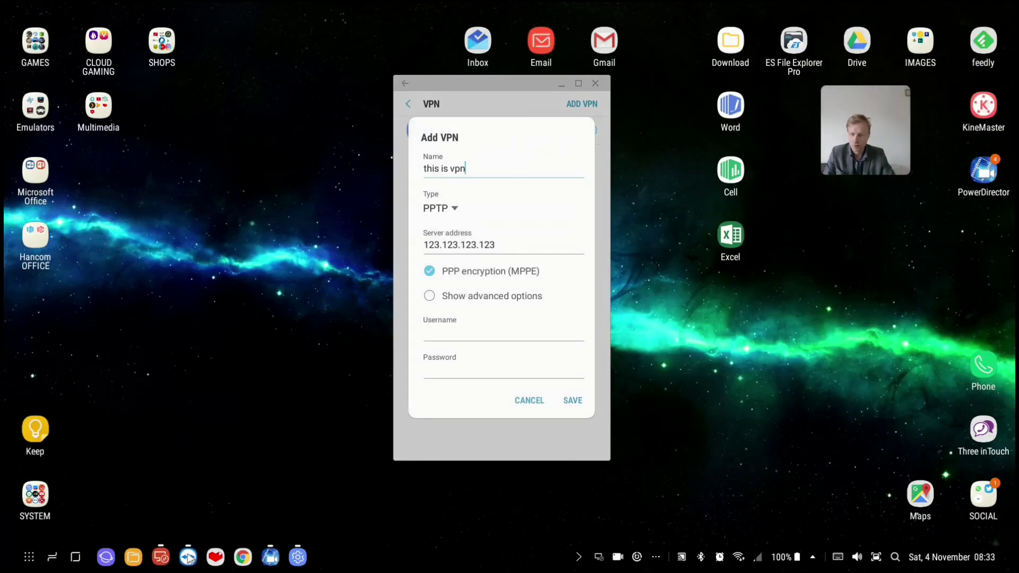
click(188, 557)
click(1000, 10)
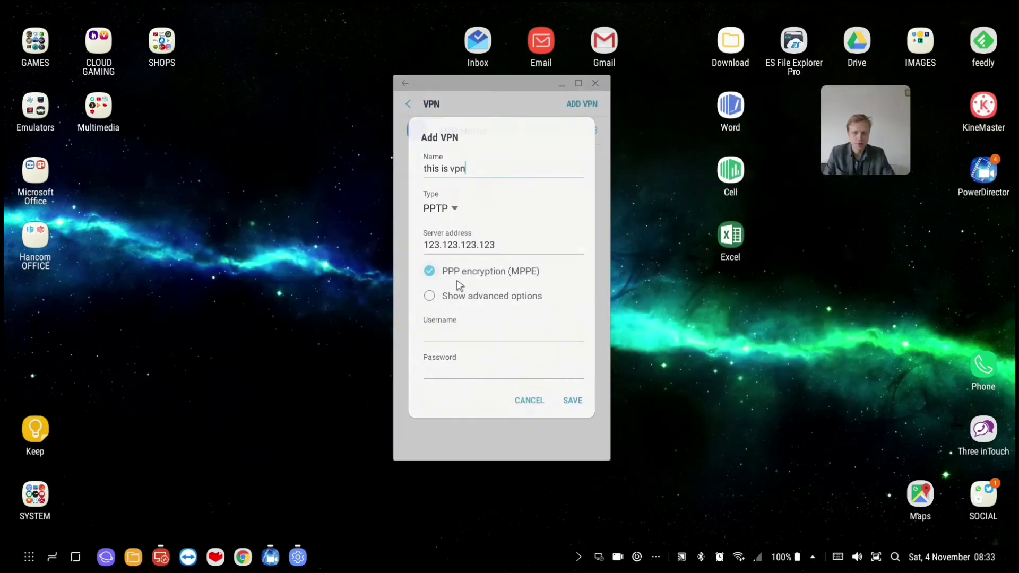
click(187, 557)
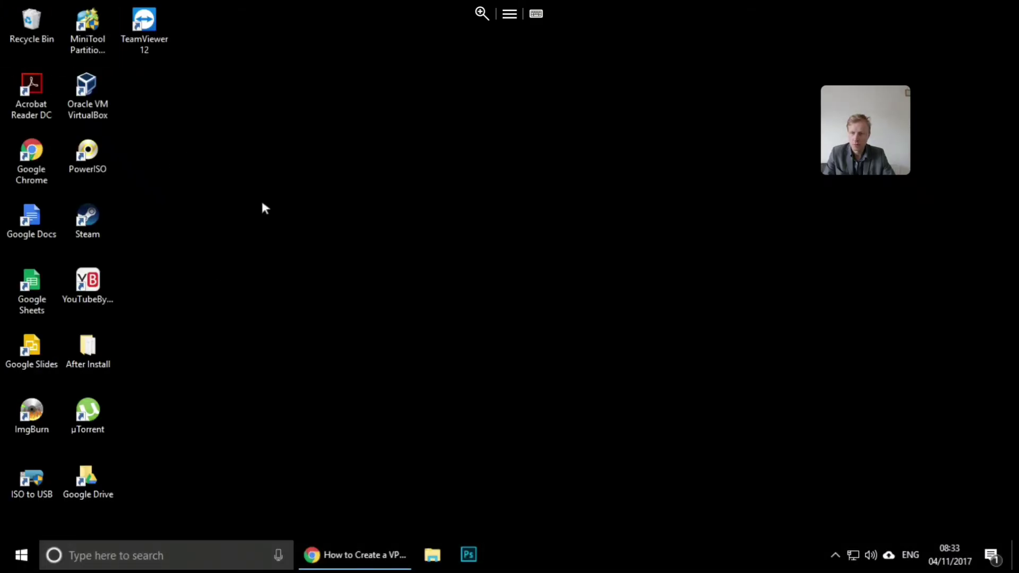
Step: Open the Network and Sharing Center and go to the network adapter settings
right_click(859, 552)
click(870, 545)
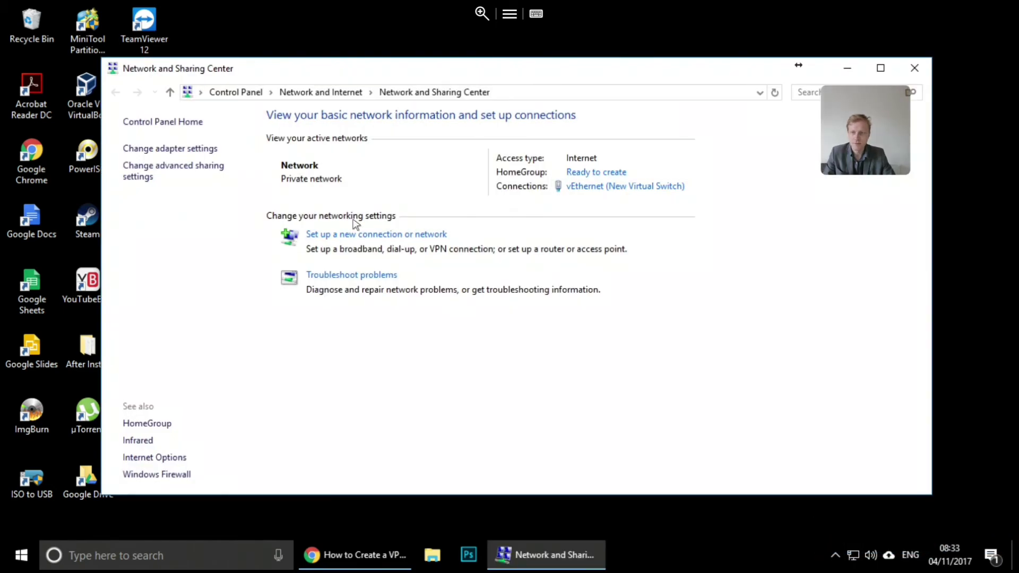
key(alt)
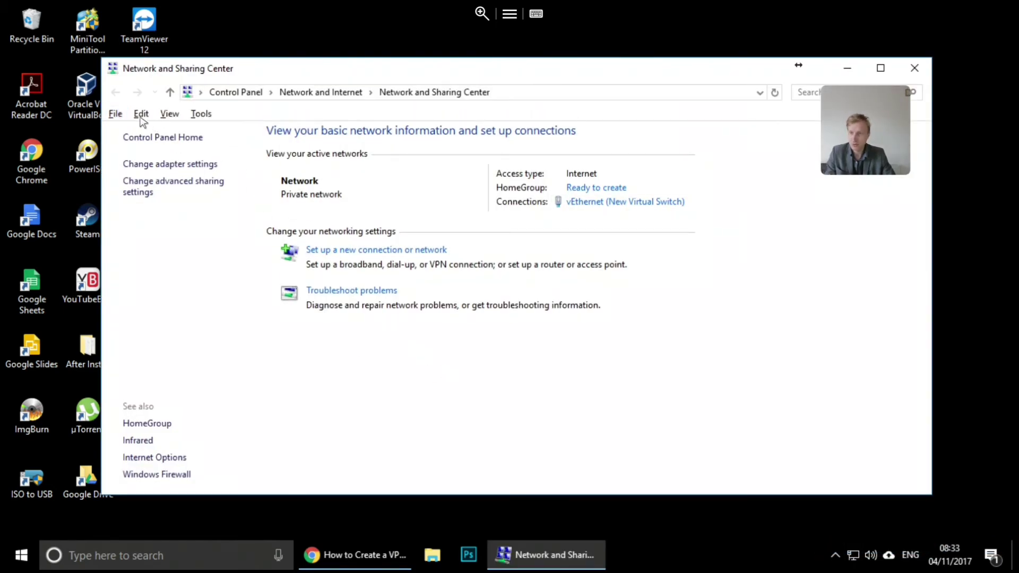
click(115, 113)
click(119, 116)
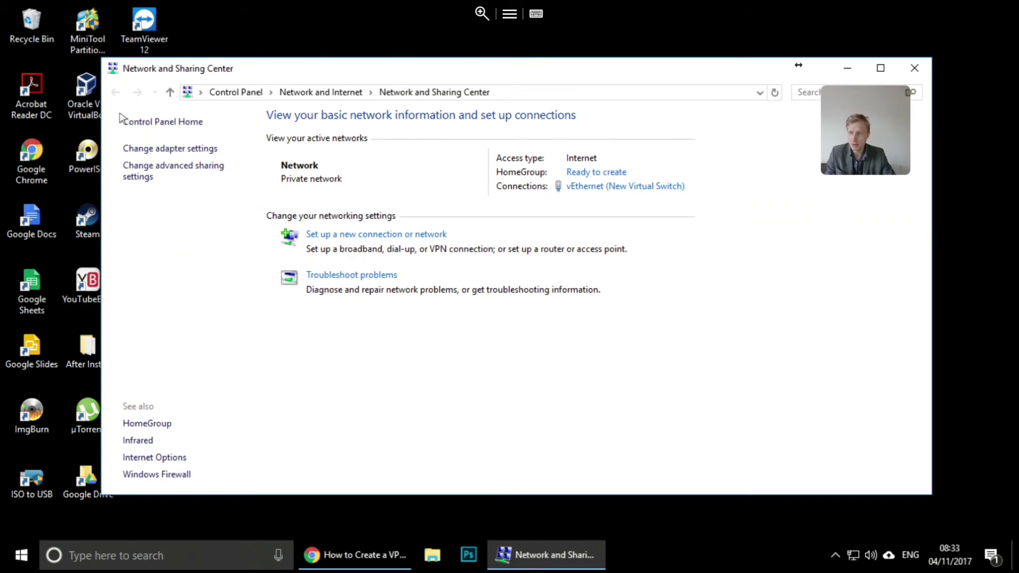
click(136, 149)
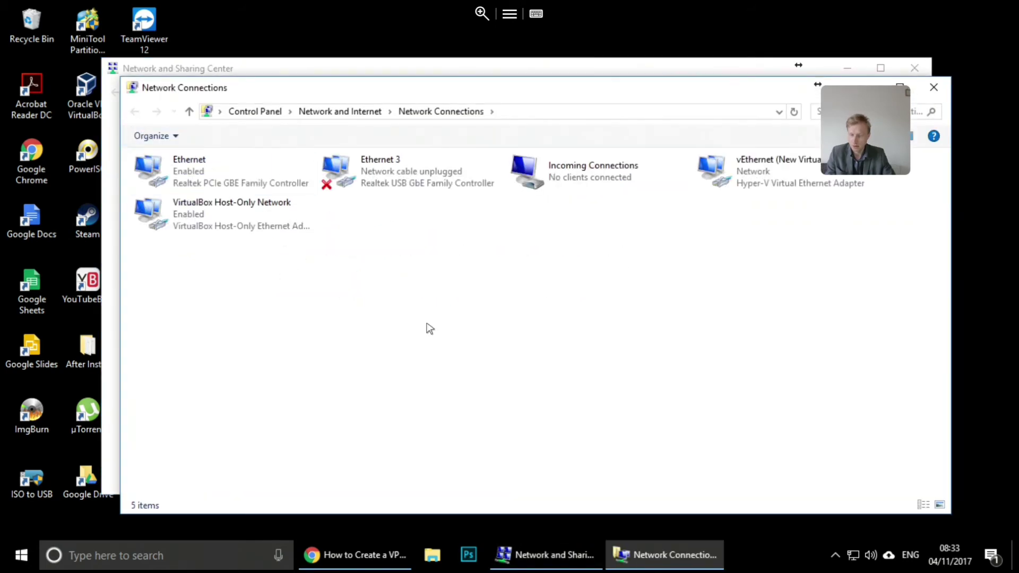
Step: Start a File > New Incoming Connection and open the allowed user account's properties
key(alt)
click(135, 132)
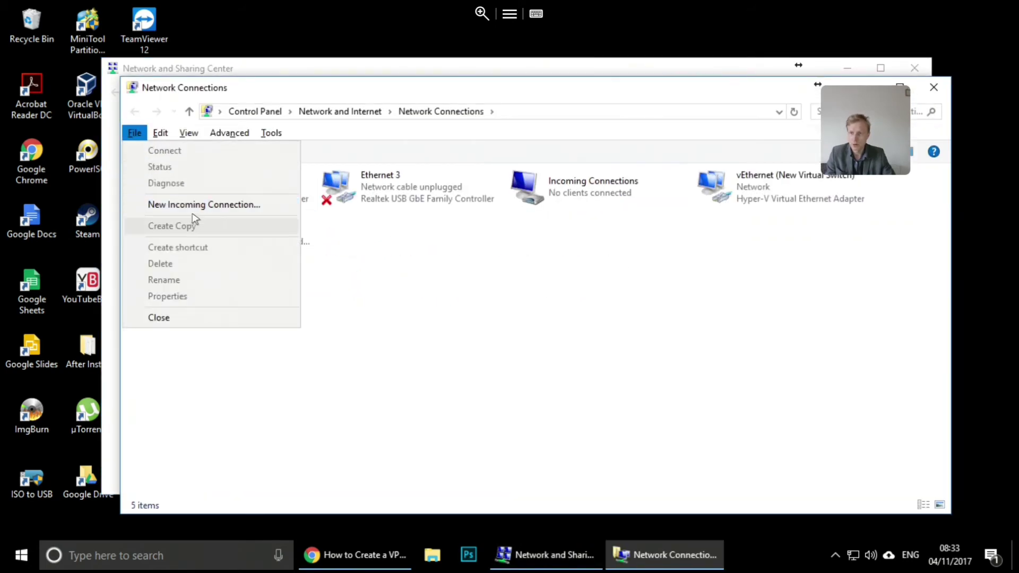
click(180, 205)
click(386, 360)
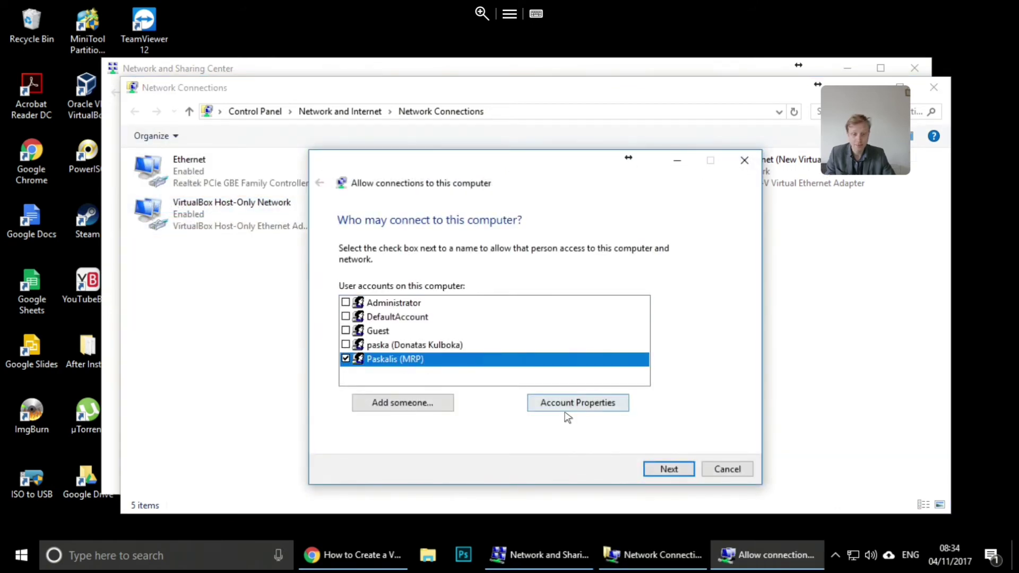
click(565, 402)
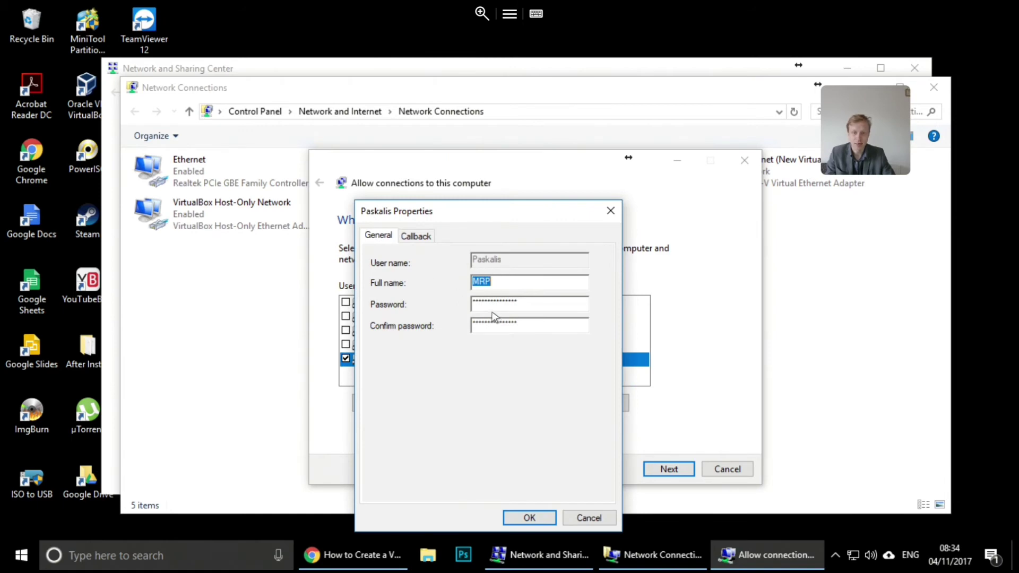
click(980, 9)
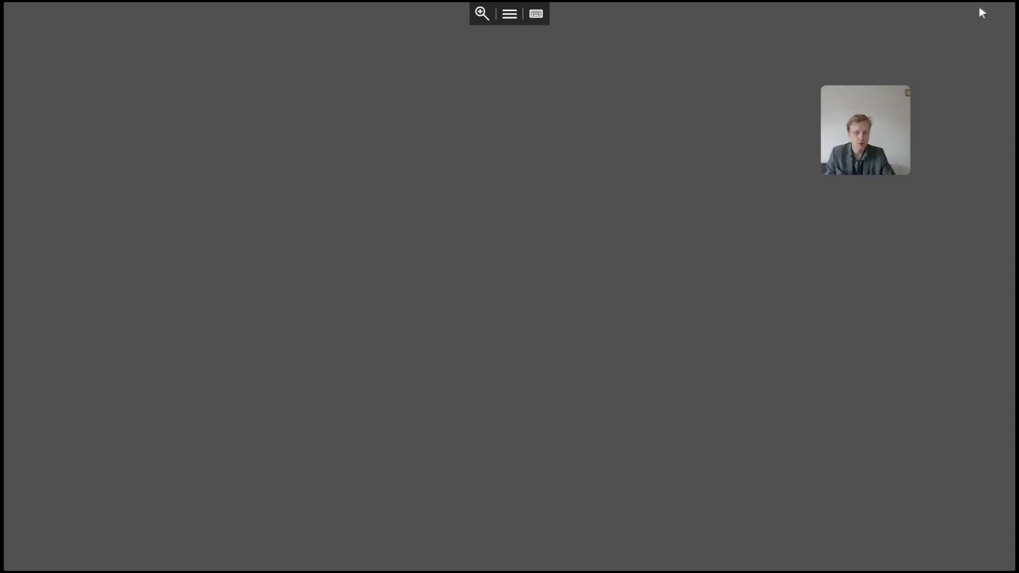
Step: Enter a username and the account password in Add VPN, then cancel the form
click(486, 333)
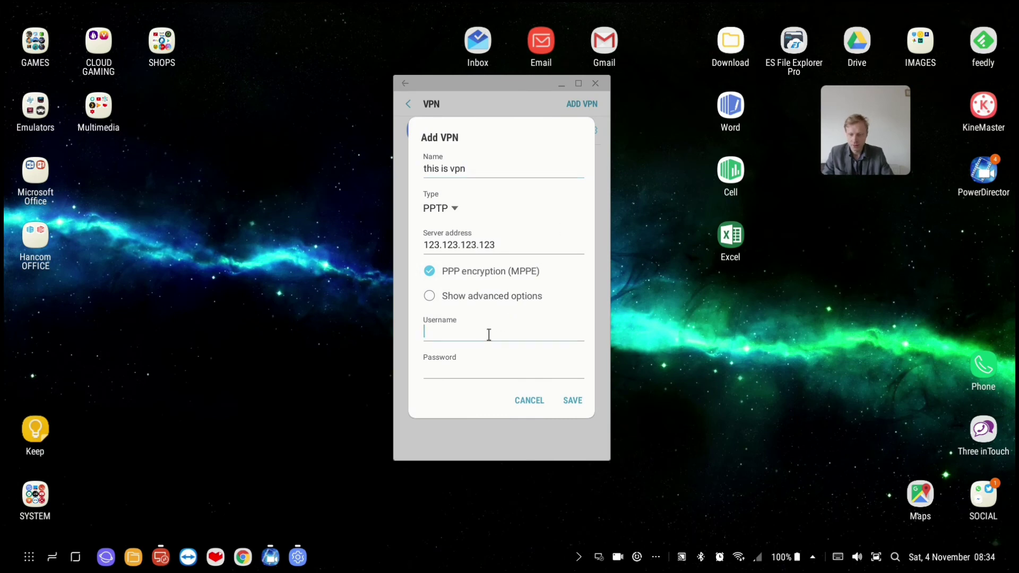
text(Paskalis)
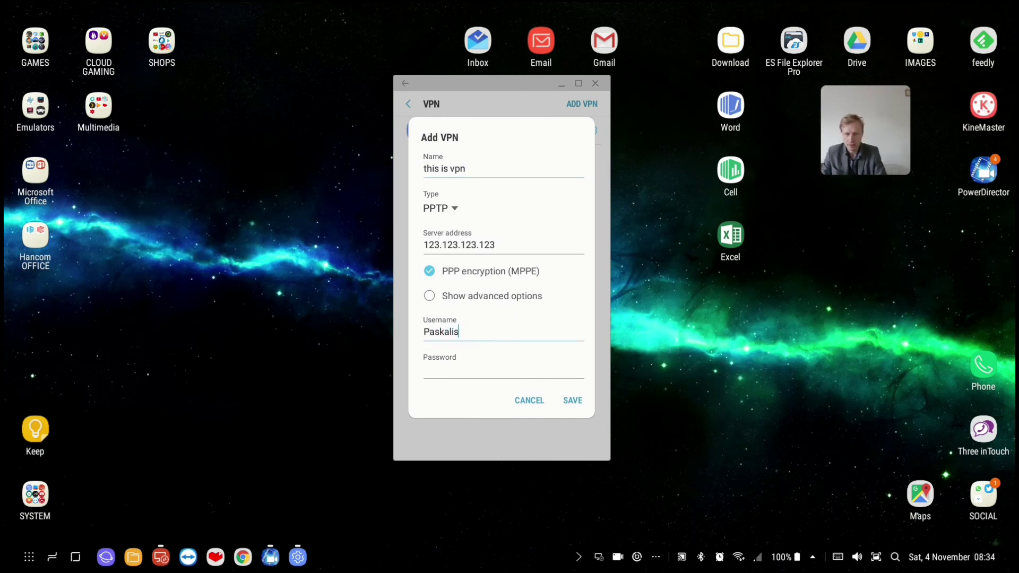
click(478, 368)
text(**************************f)
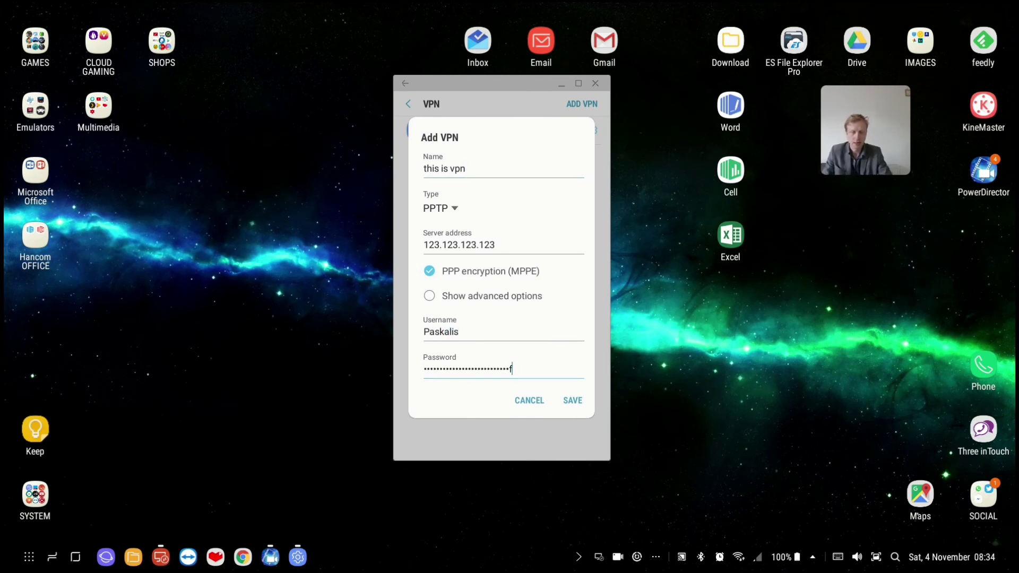
click(533, 403)
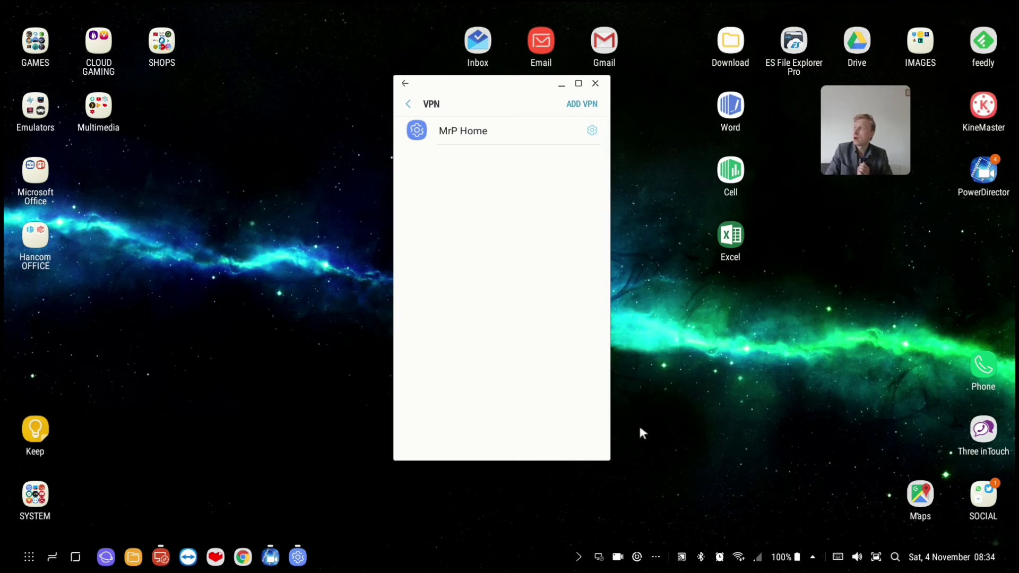
Step: Turn off Wi-Fi from quick settings so the phone uses mobile data
click(812, 557)
click(812, 319)
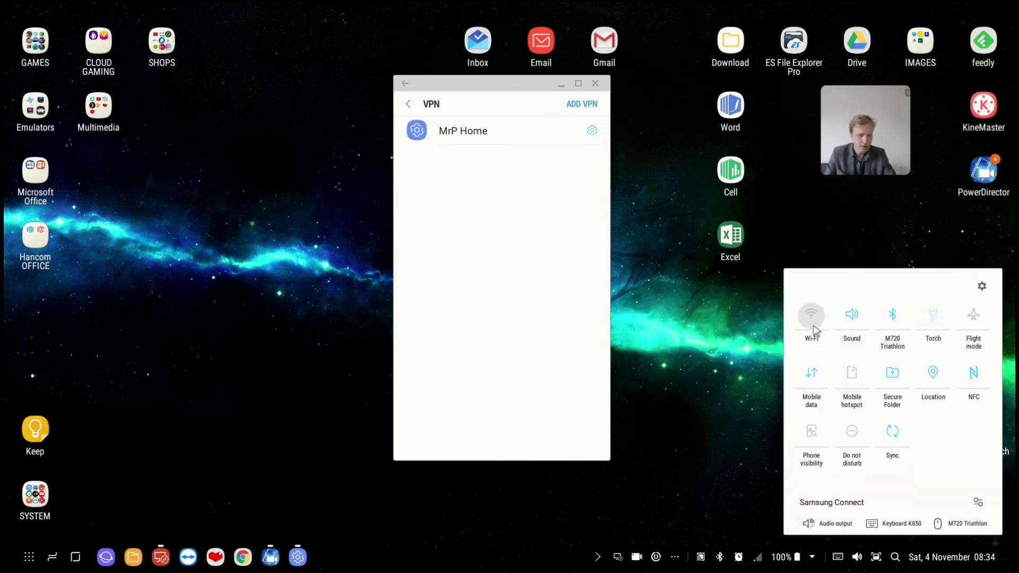
click(769, 413)
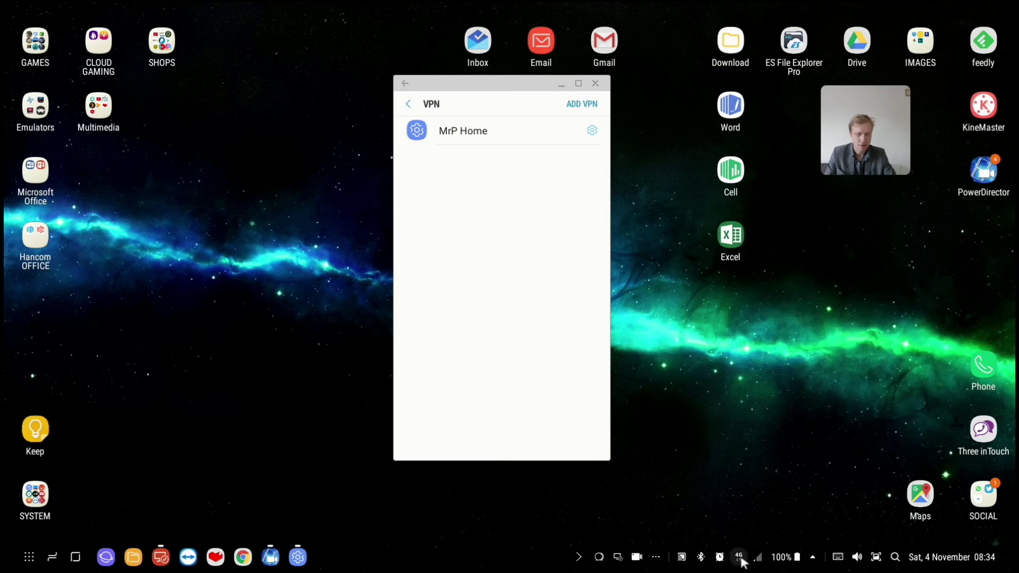
Step: Connect to the MrP Home VPN profile and close the VPN settings window
click(462, 131)
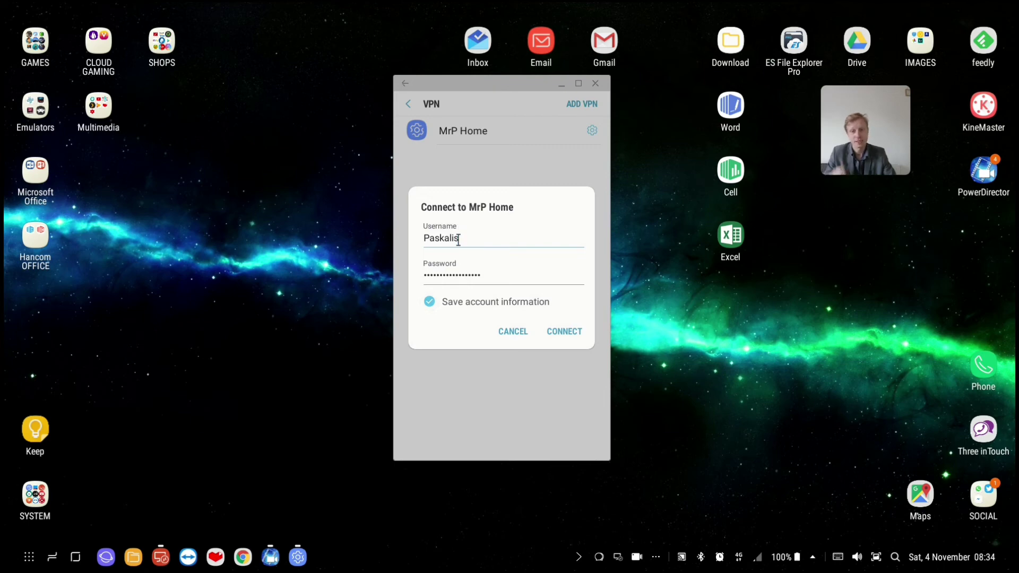
click(565, 332)
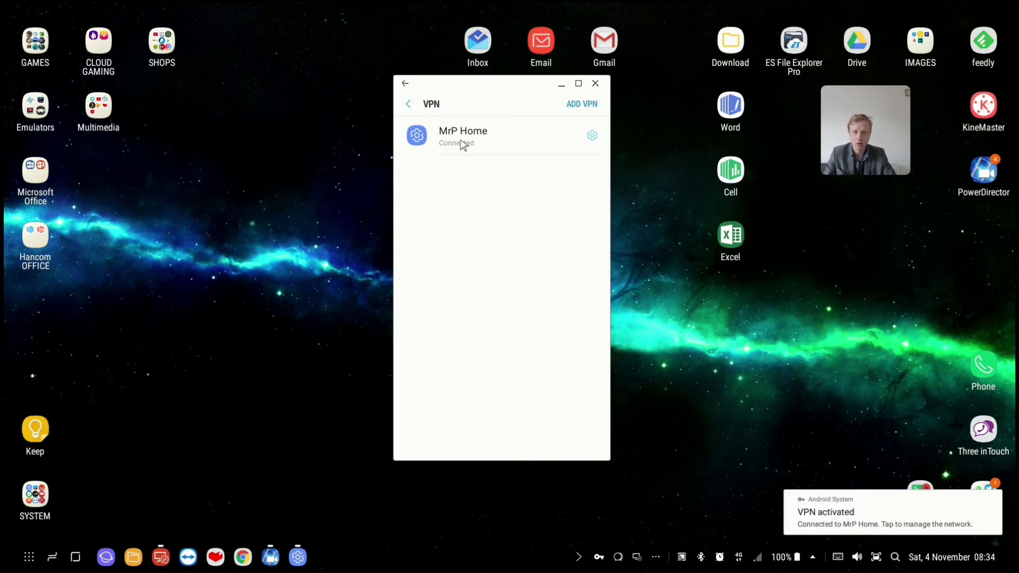
click(561, 85)
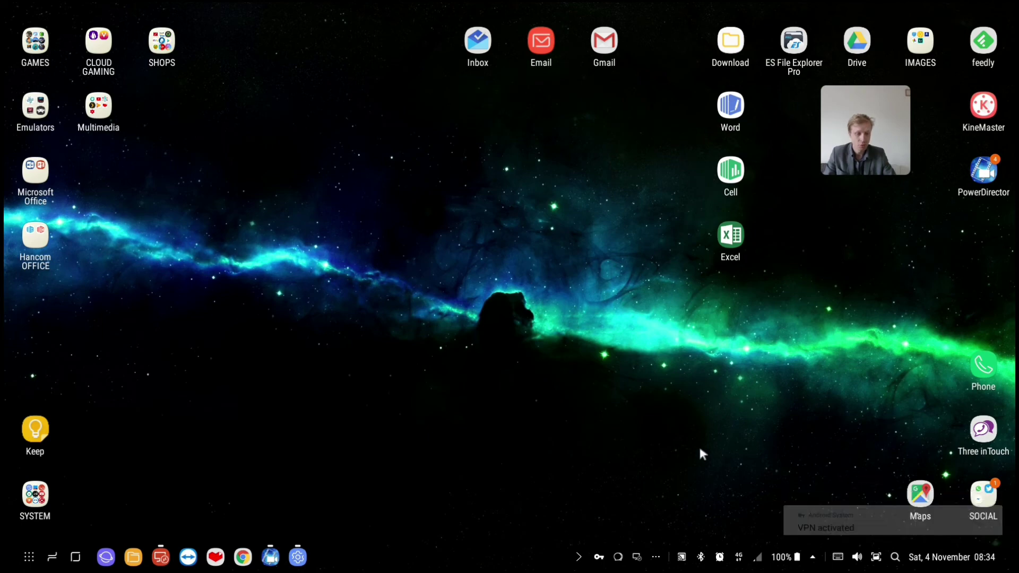
Step: Abandon the failing session and reconnect Microsoft Remote Desktop to 192.168.1.100
click(168, 553)
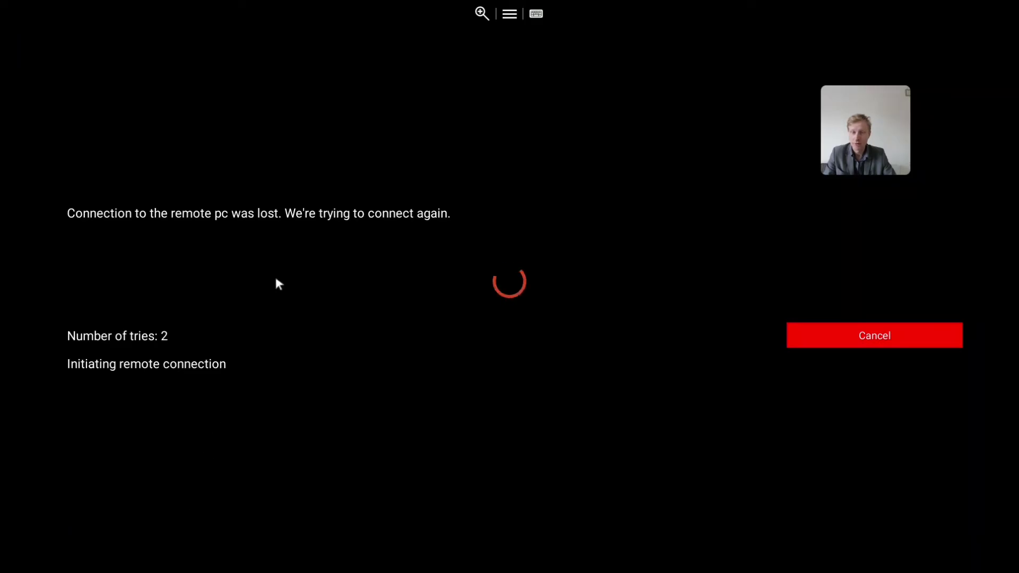
click(861, 337)
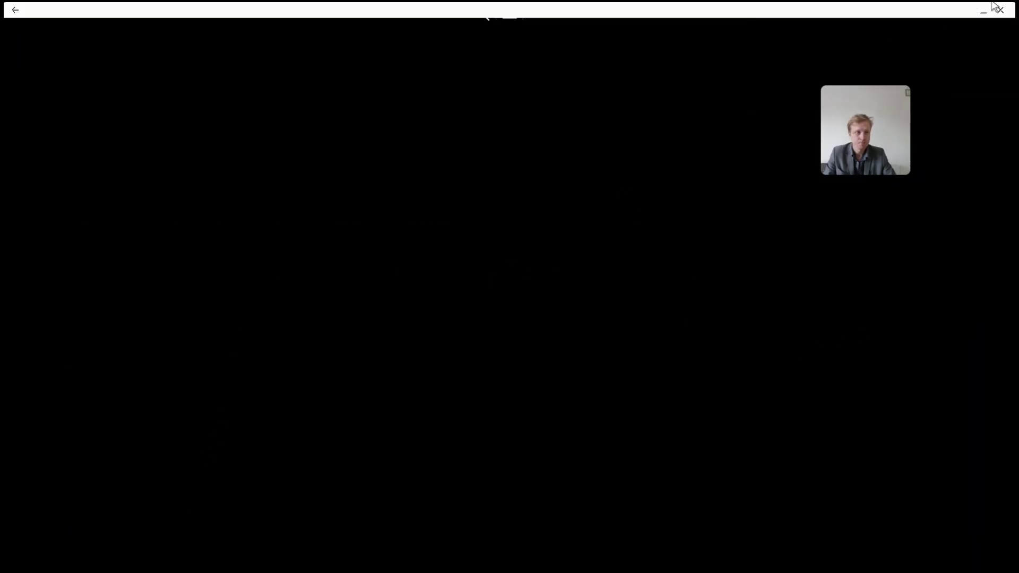
click(1001, 10)
click(1001, 10)
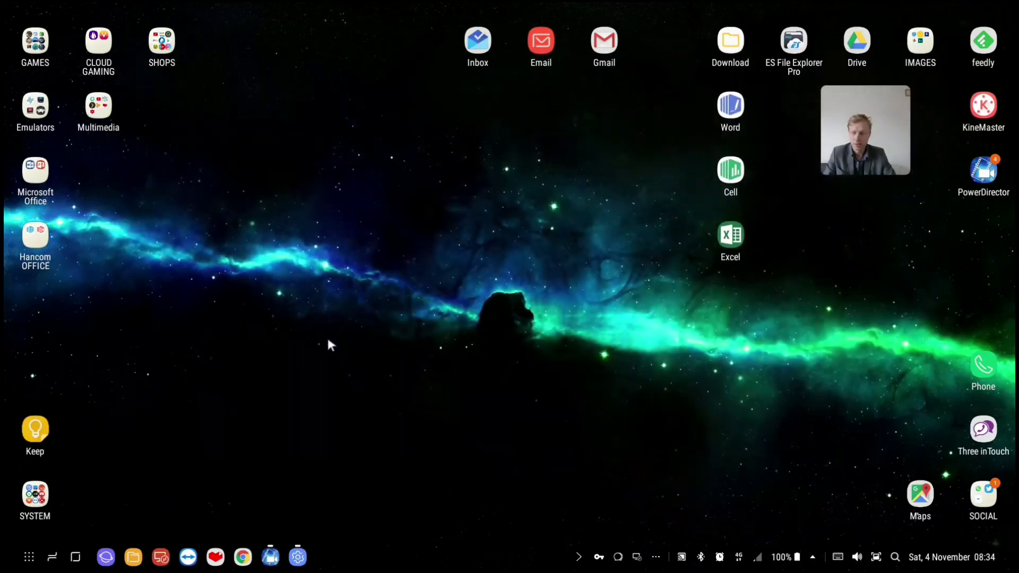
click(161, 557)
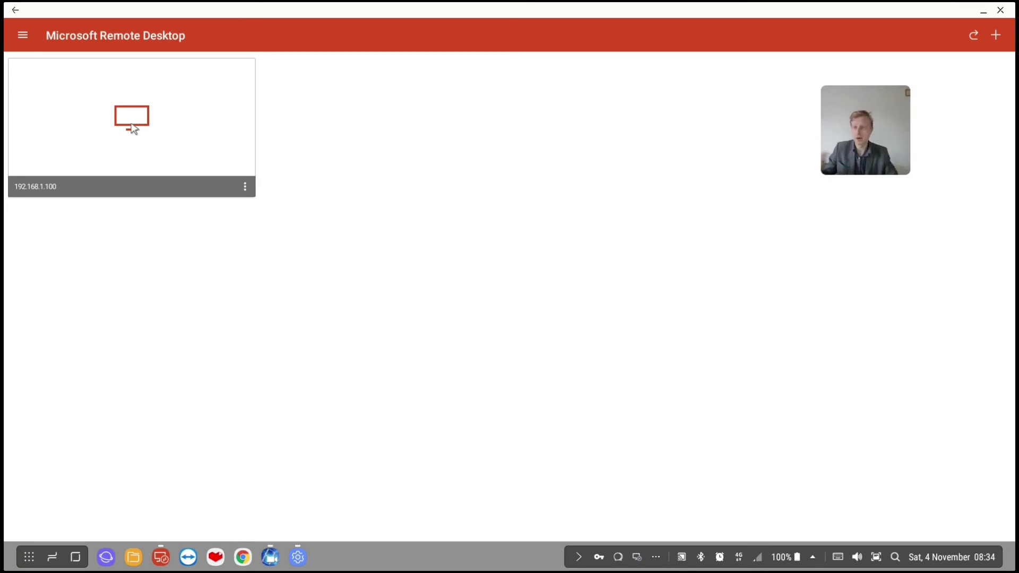
click(134, 129)
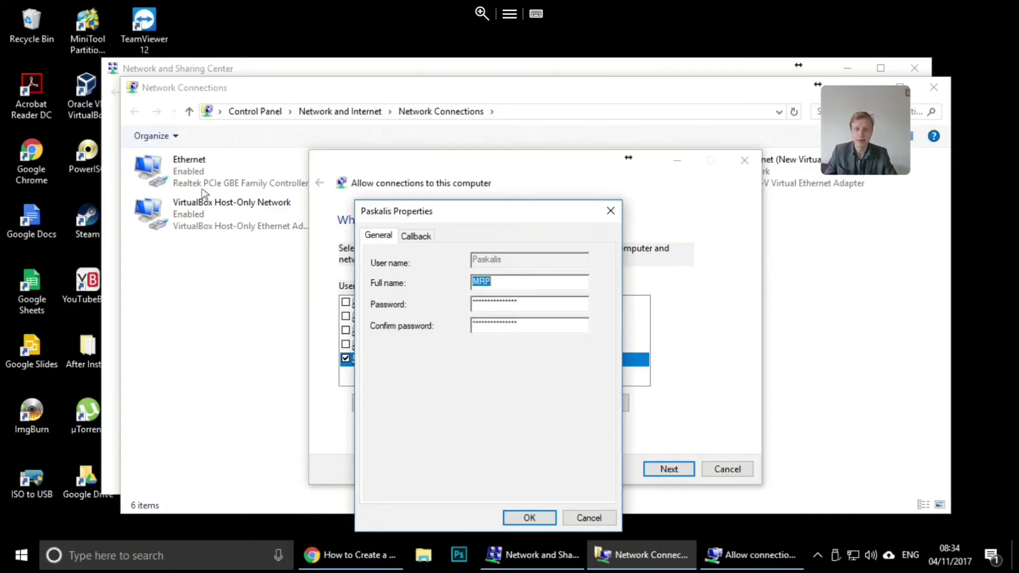
Step: Close the account properties, incoming connection wizard, Network and Sharing Center and Network Connections windows
click(609, 212)
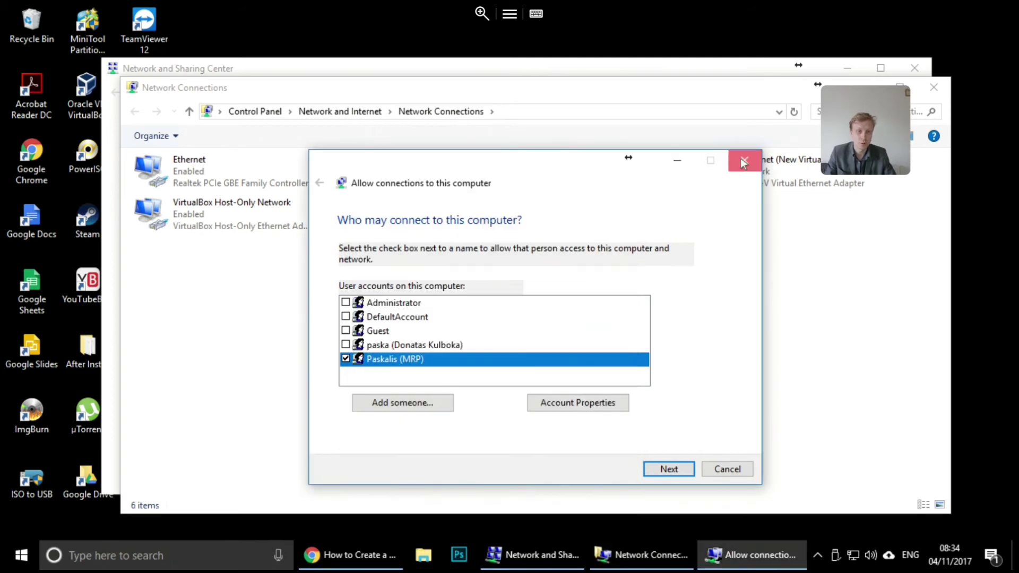
click(740, 159)
click(922, 67)
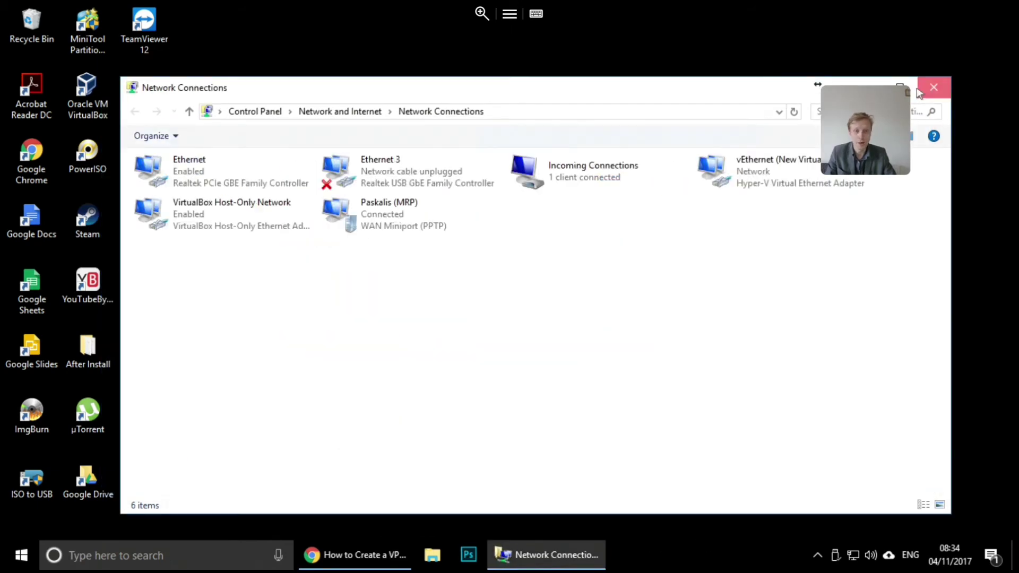
click(935, 87)
right_click(371, 164)
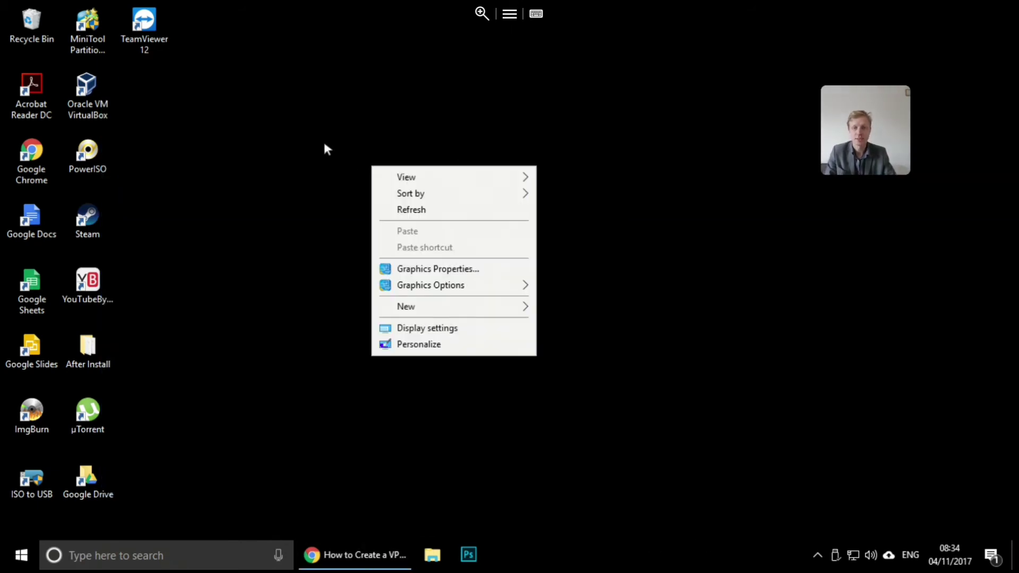
Step: Dismiss the desktop menu and restore the How-To Geek VPN server article in Chrome
click(324, 140)
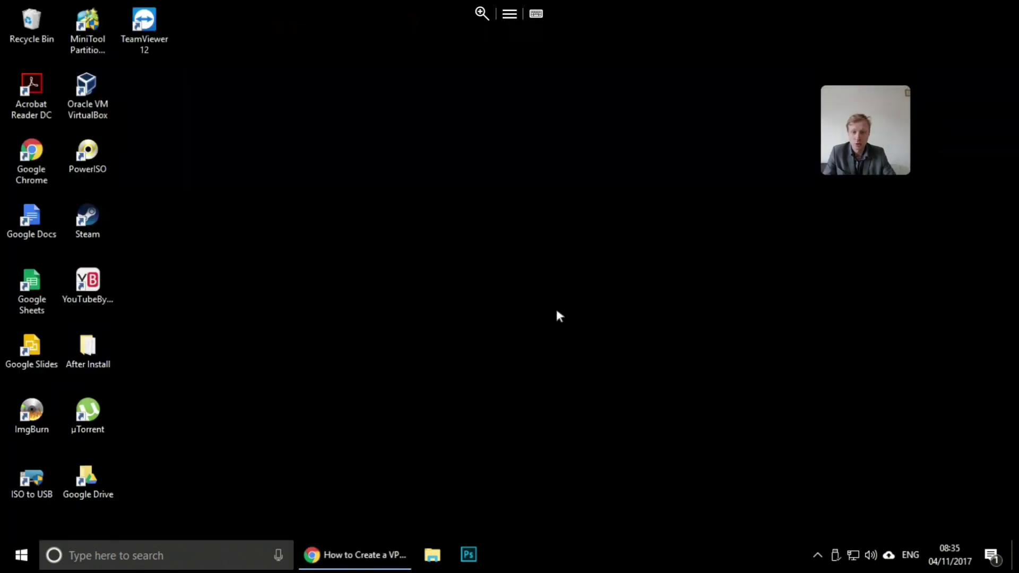
click(357, 555)
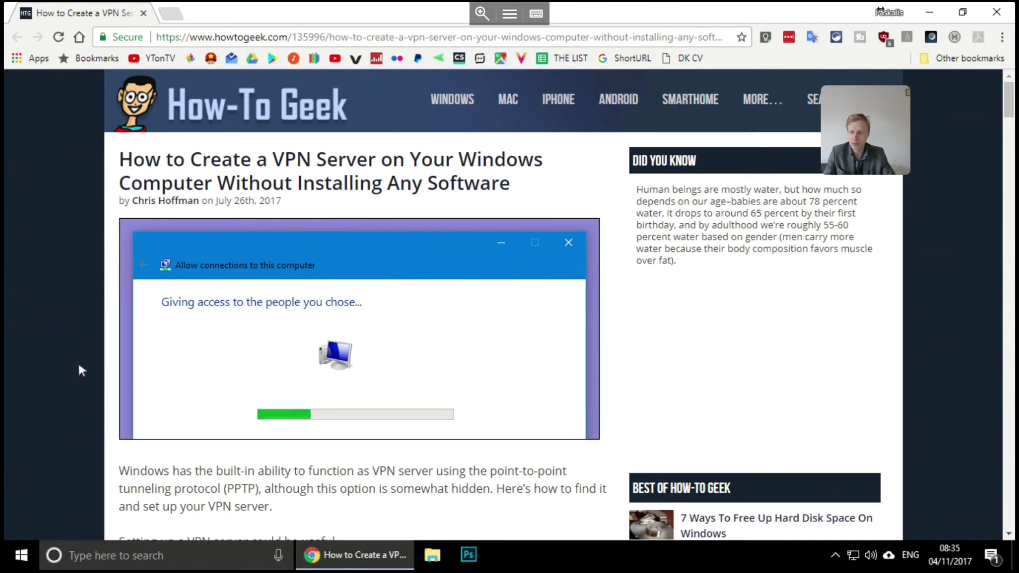
Step: Scroll down the How-To Geek article, then open a new blank Chrome tab
scroll(106, 325, down, 5)
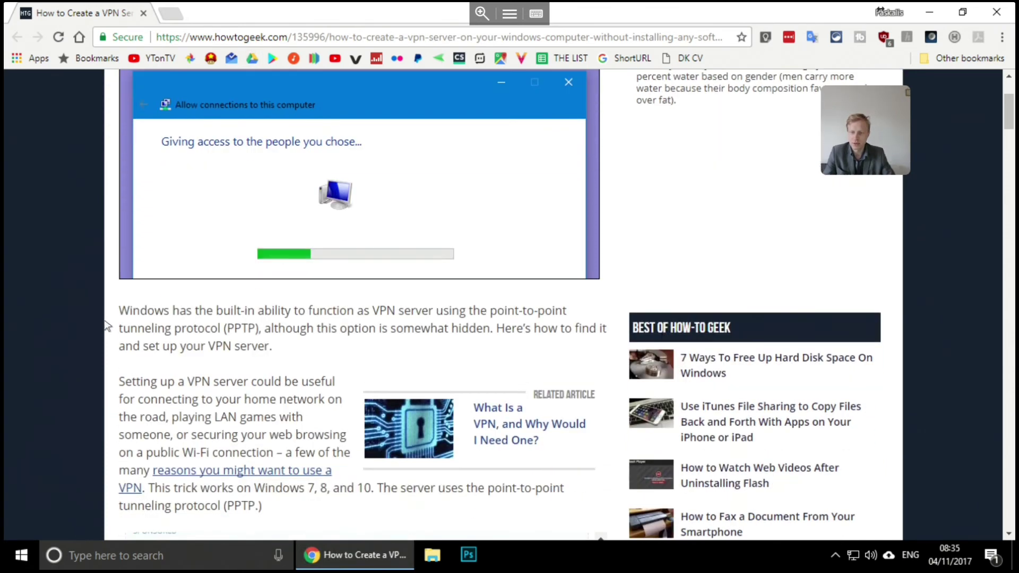
scroll(106, 325, down, 10)
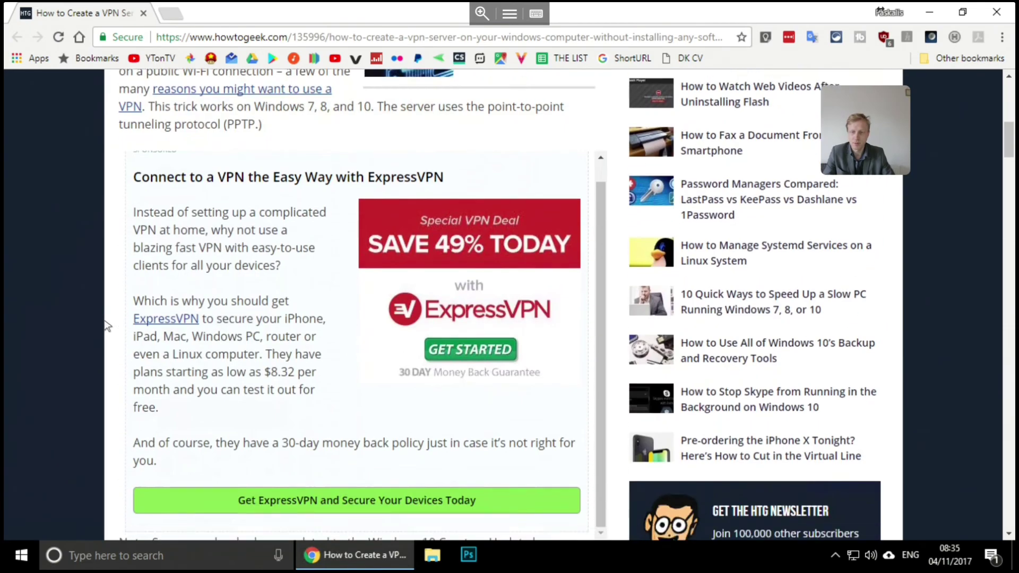
scroll(106, 325, down, 8)
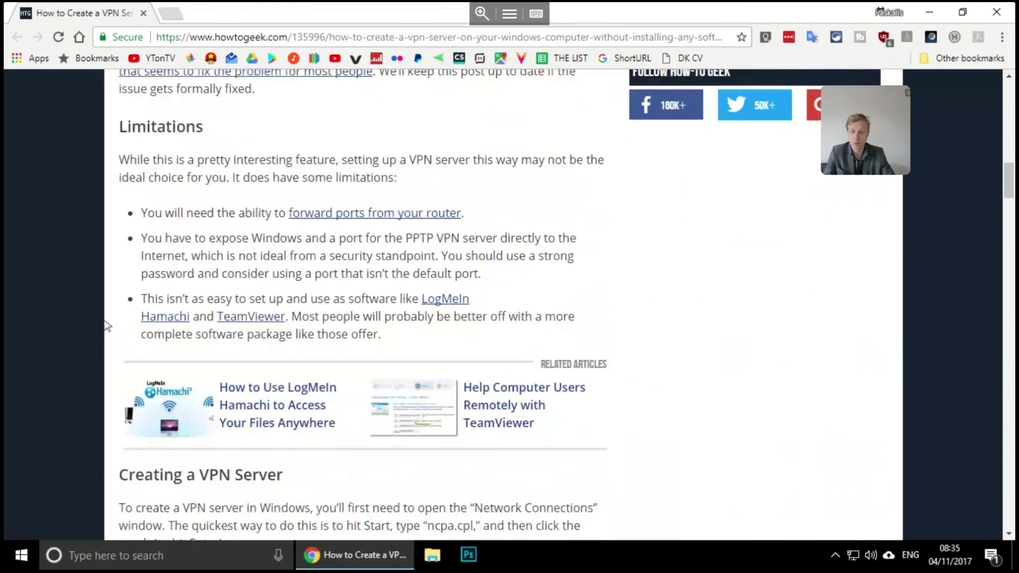
scroll(106, 325, down, 3)
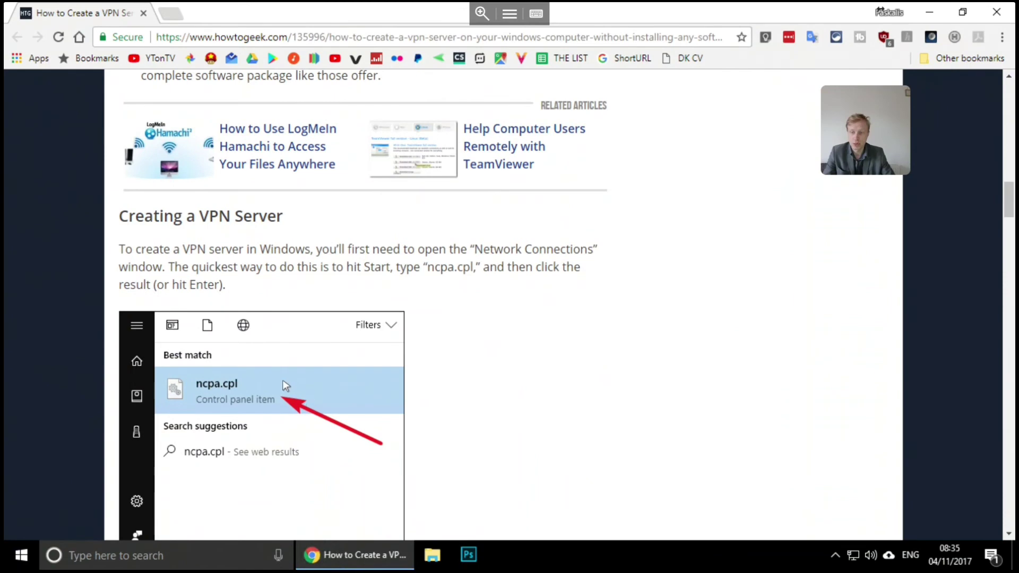
click(176, 16)
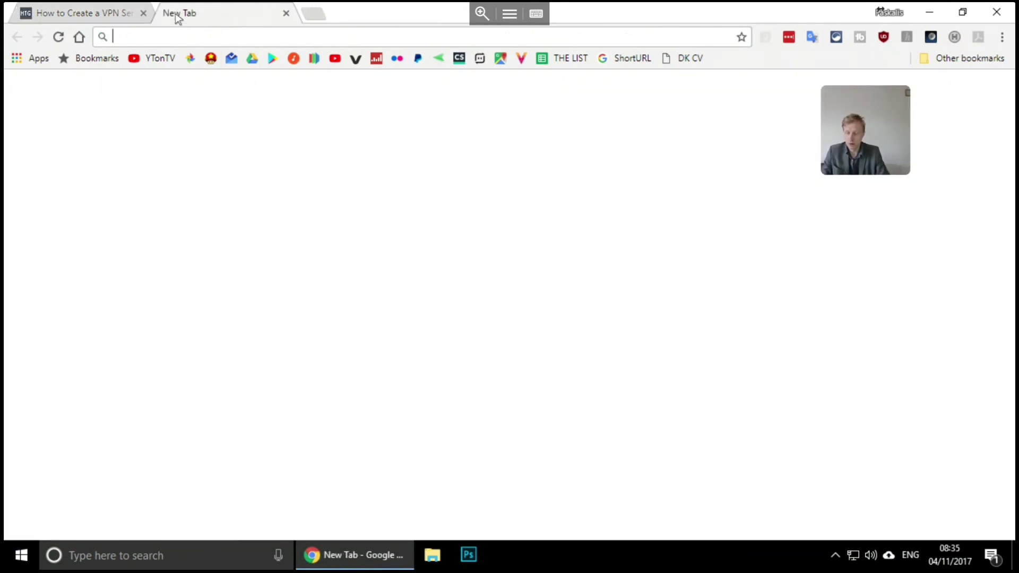
Step: Search Google for 'windows 10 vpn ports' and open thewindowsclub's VPN configuration article
text(windows)
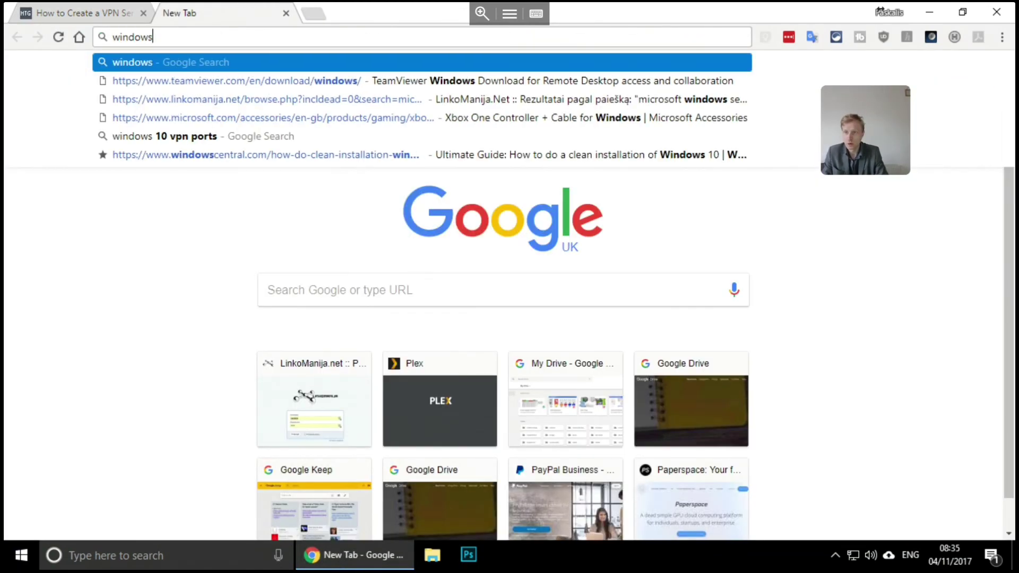
click(233, 136)
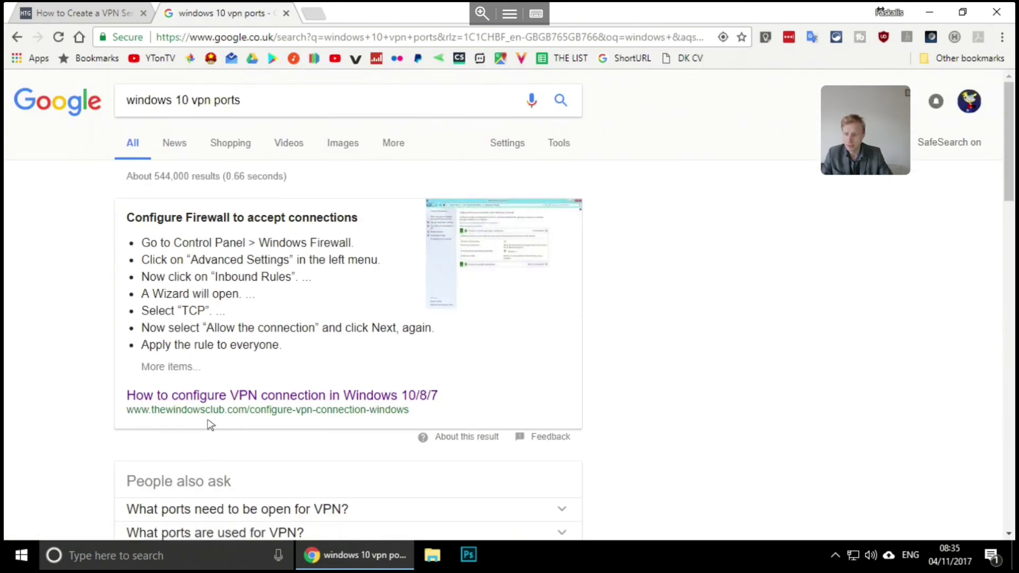
scroll(245, 318, down, 3)
click(245, 271)
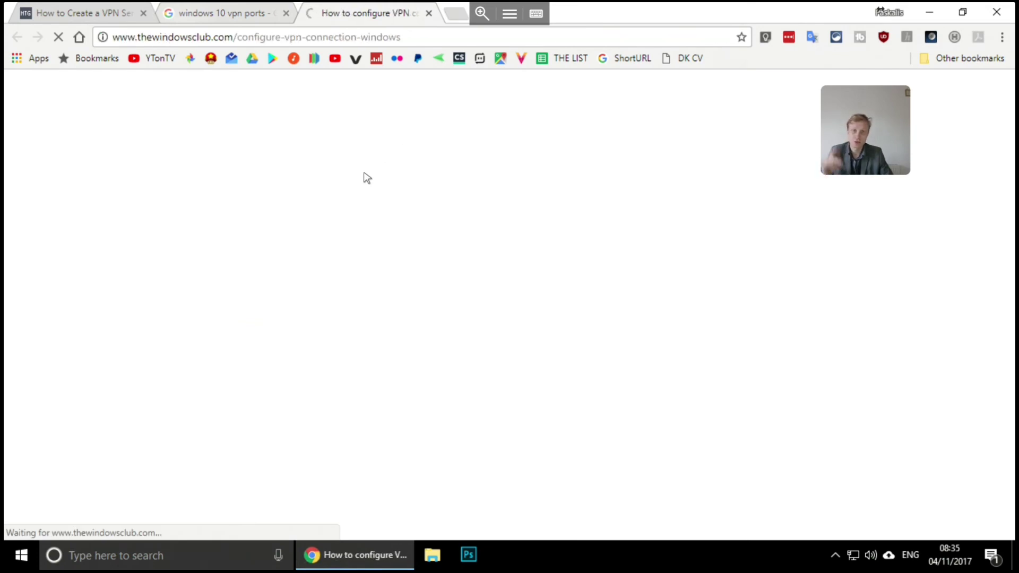
Step: Read through The Windows Club VPN article, then close its tab
scroll(339, 289, down, 2)
scroll(311, 268, down, 10)
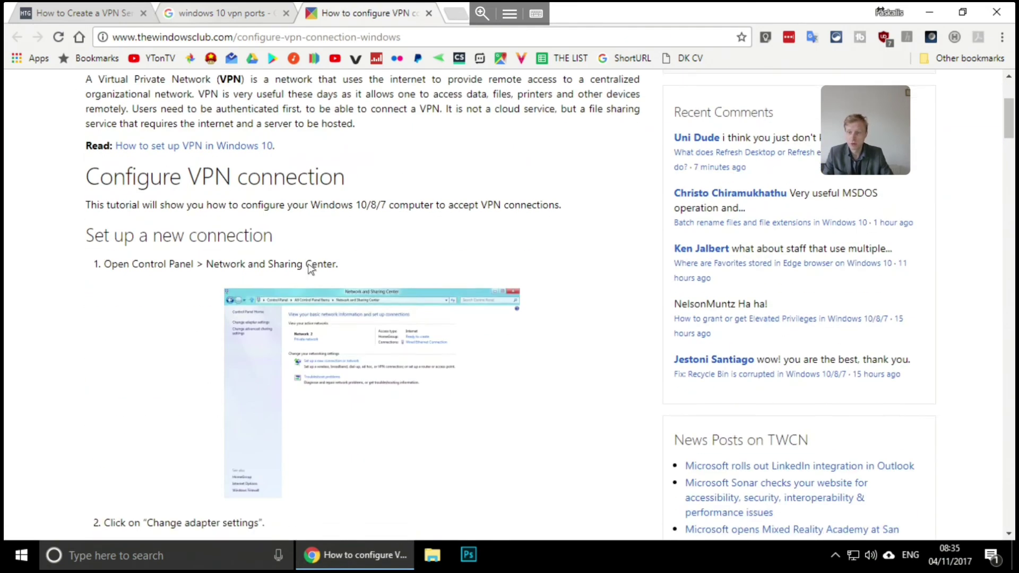
scroll(311, 268, down, 10)
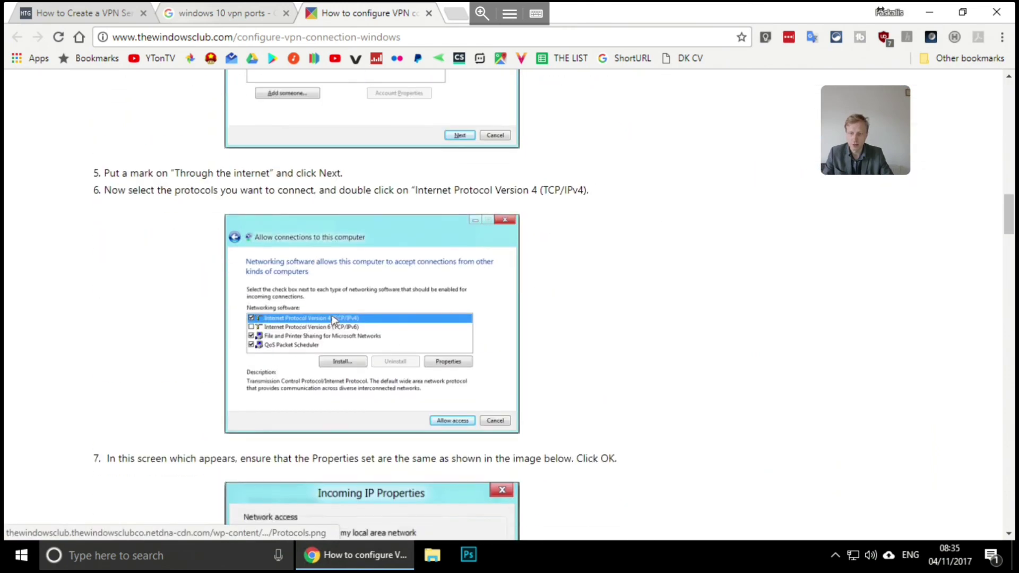
scroll(332, 314, down, 10)
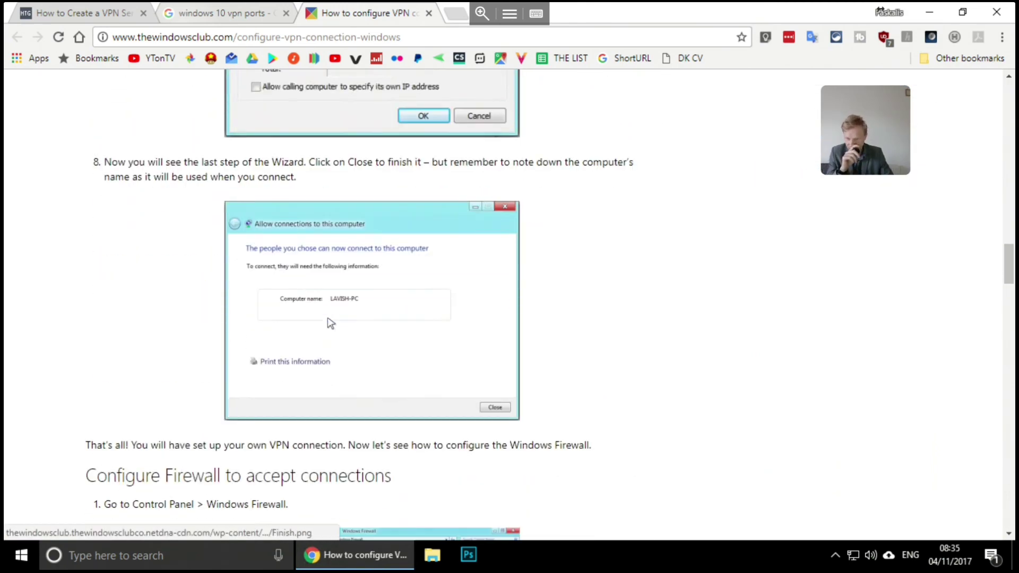
scroll(329, 321, down, 8)
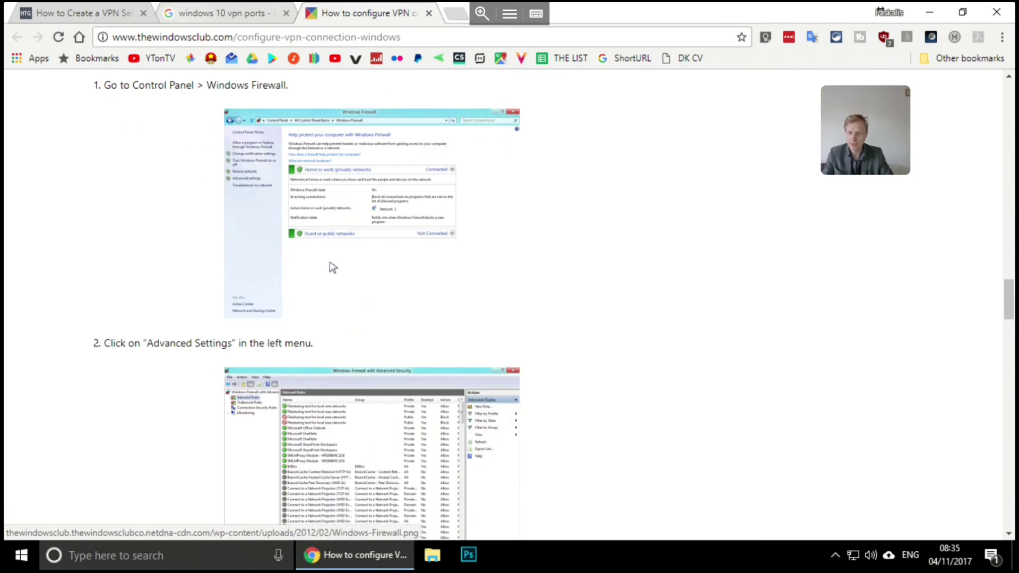
scroll(324, 281, down, 7)
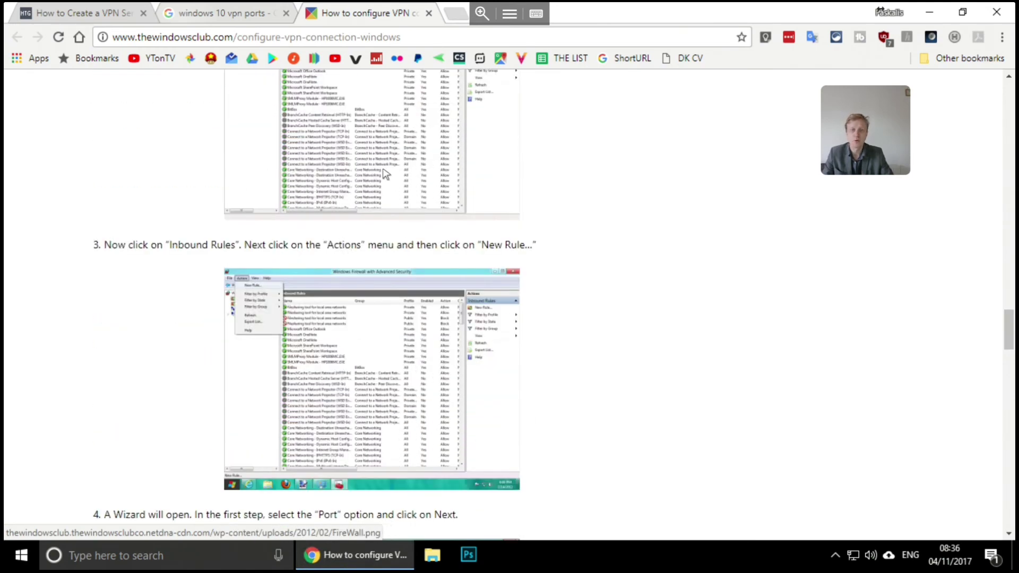
scroll(365, 204, down, 18)
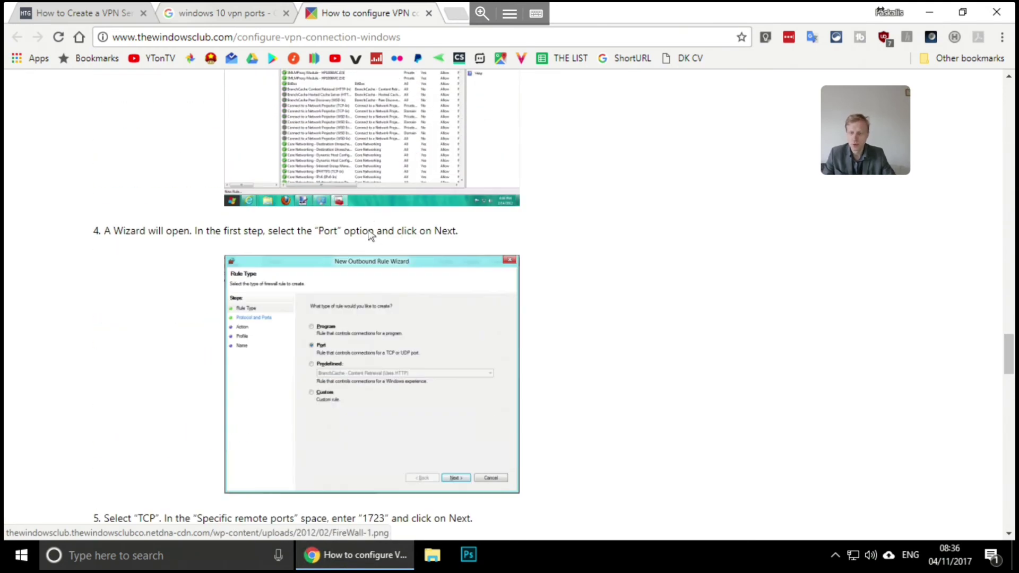
scroll(367, 238, down, 20)
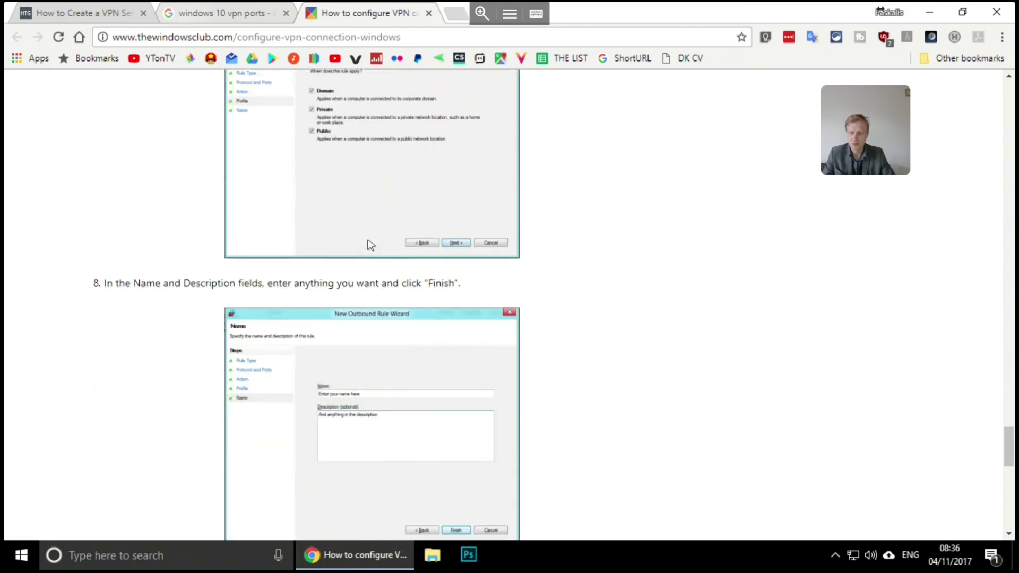
scroll(370, 245, down, 4)
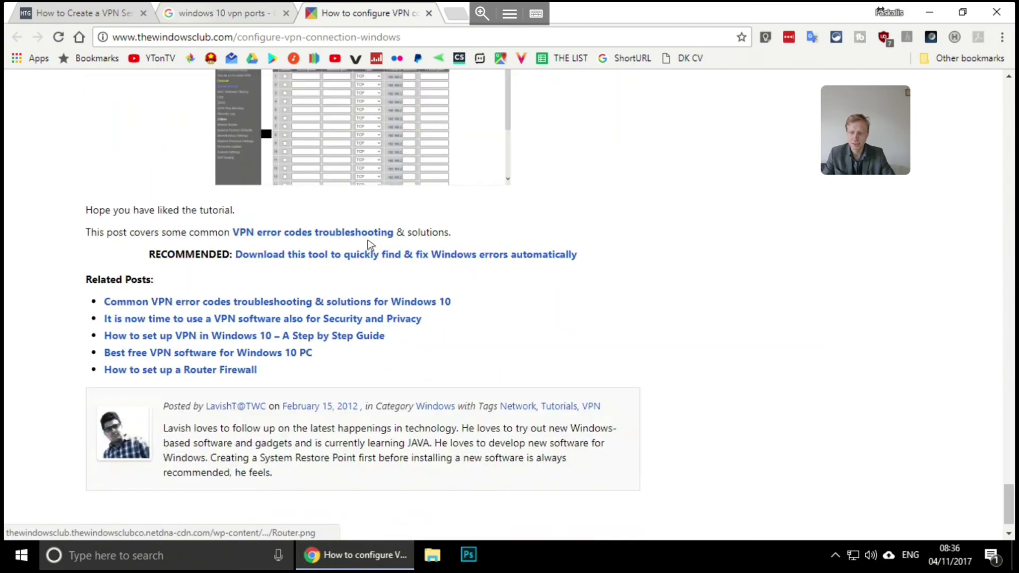
scroll(370, 245, up, 3)
click(428, 14)
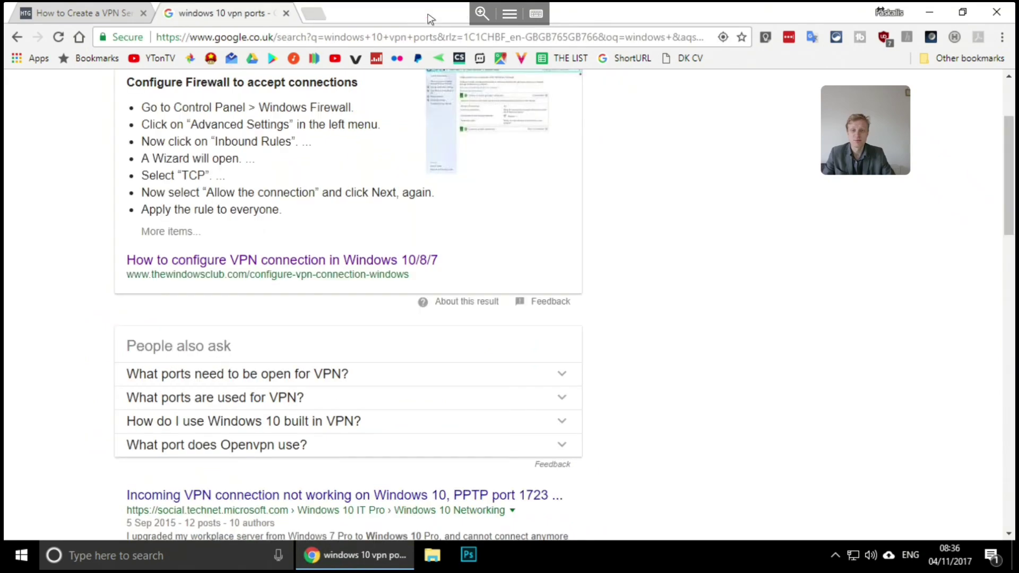
Step: Close Chrome on the PC and end the 192.168.1.100 session, dismissing the connection error
key(ctrl+w)
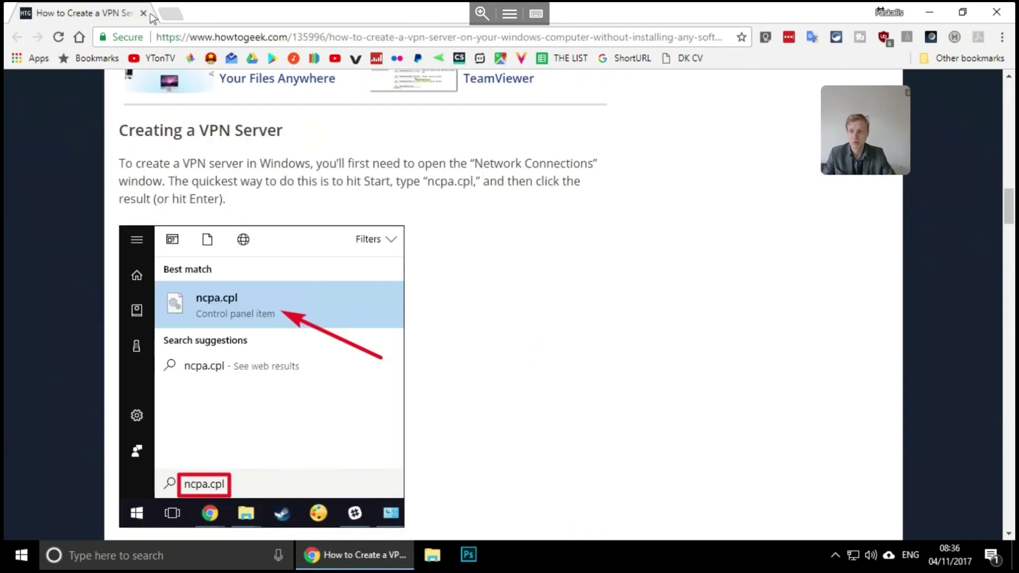
click(143, 13)
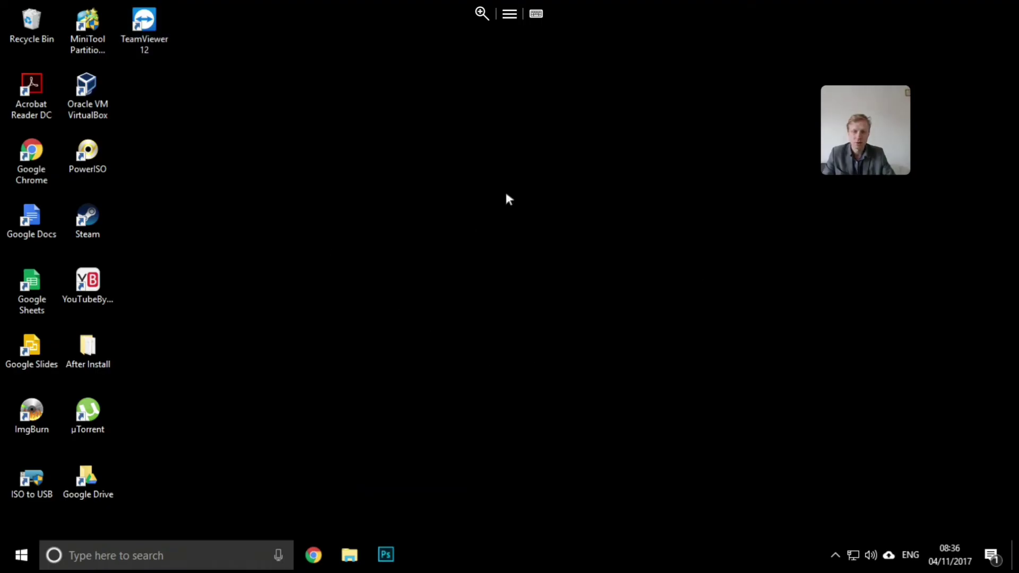
click(510, 14)
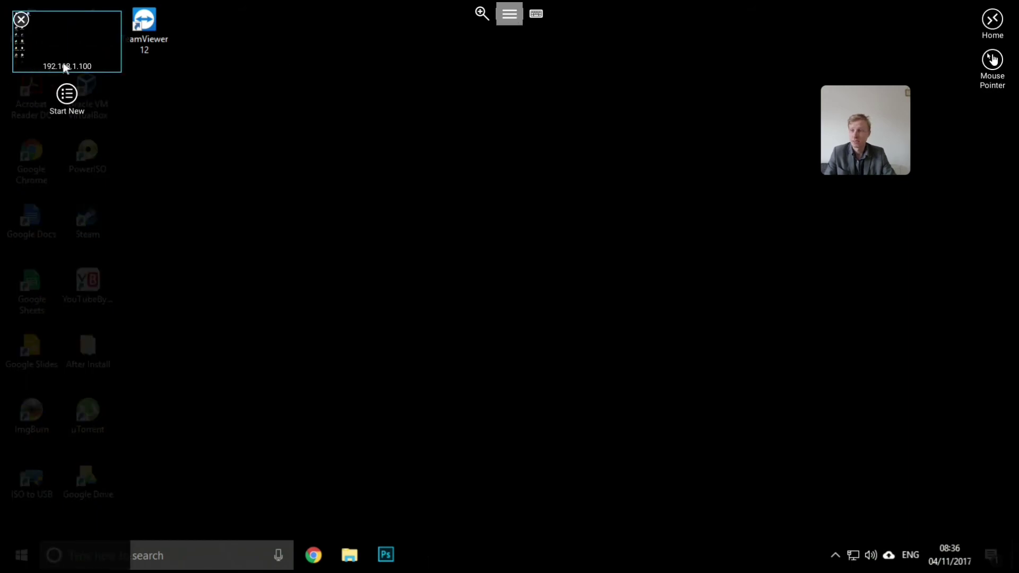
click(22, 19)
click(403, 301)
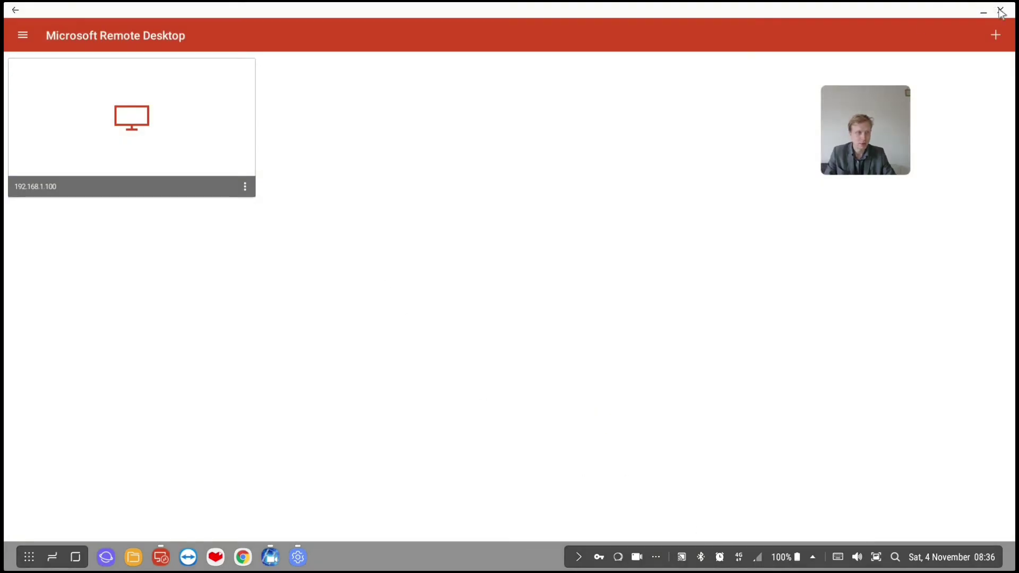
Step: Exit Remote Desktop and show MrP Home VPN status: 0.45 MB sent, 2.76 MB received
click(999, 9)
mouse_move(607, 561)
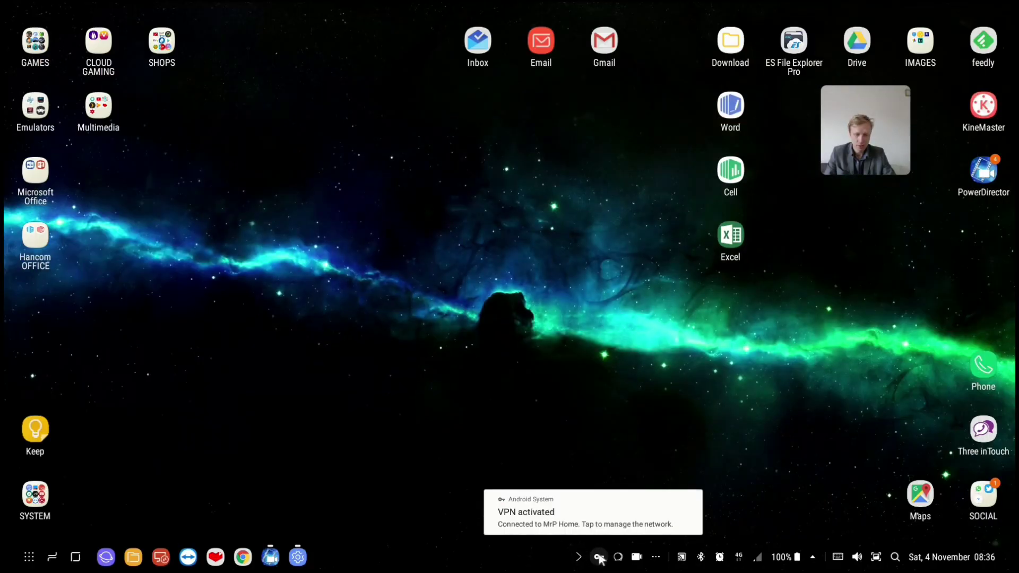
click(590, 523)
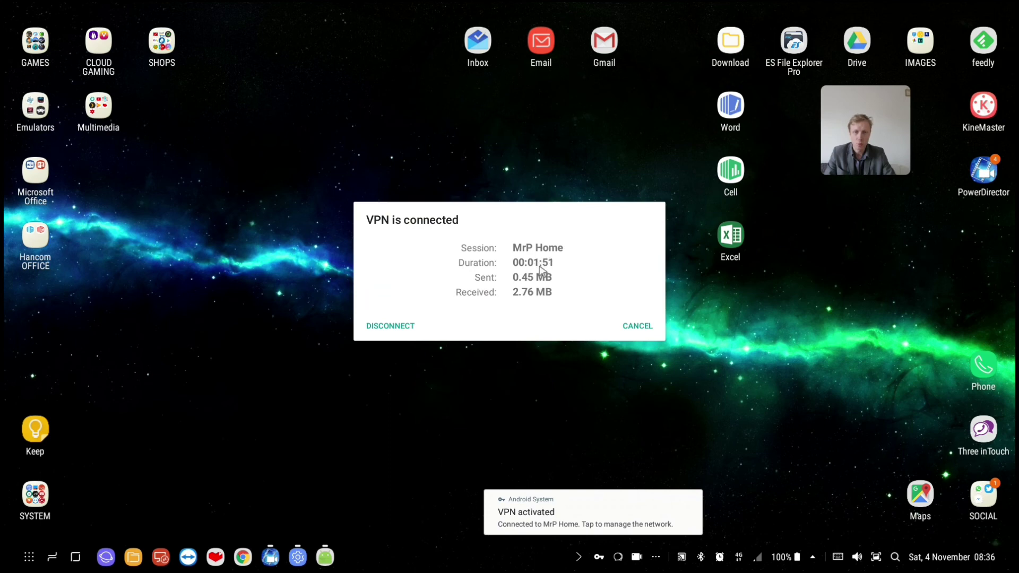
Step: Disconnect the home VPN, turn on the phone's Wi-Fi, and relaunch Remote Desktop from the taskbar
click(413, 324)
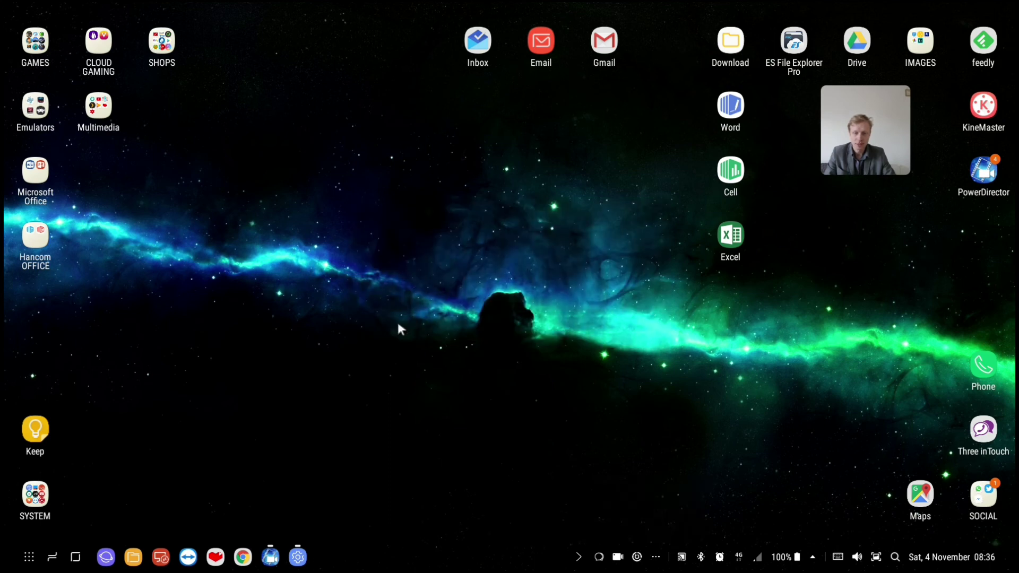
click(811, 557)
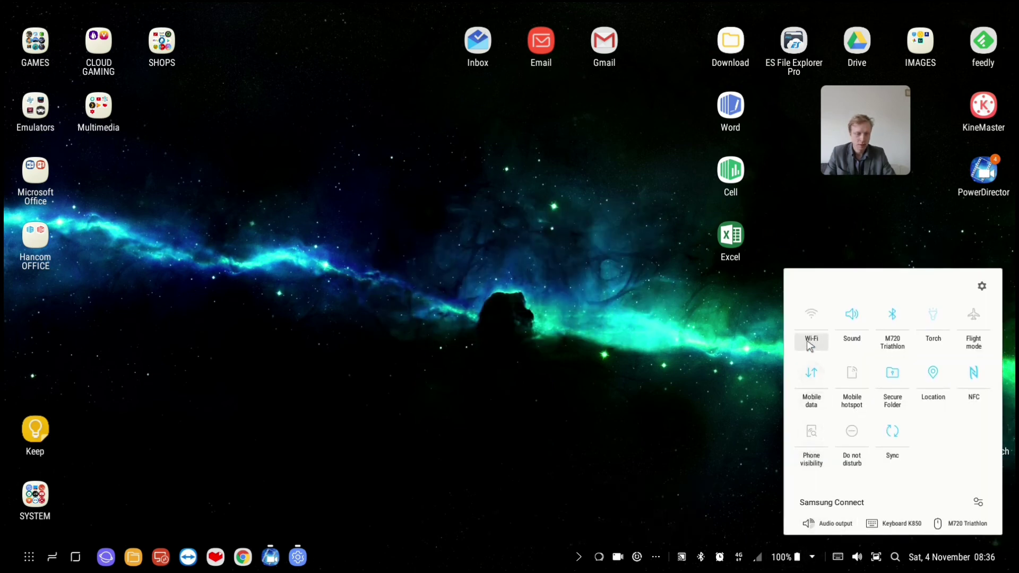
click(467, 373)
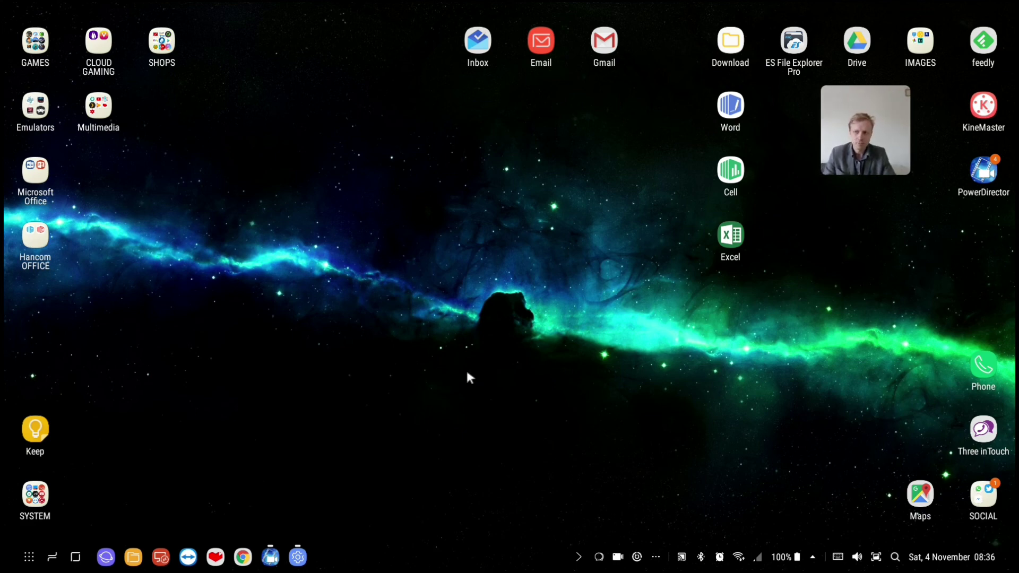
click(165, 555)
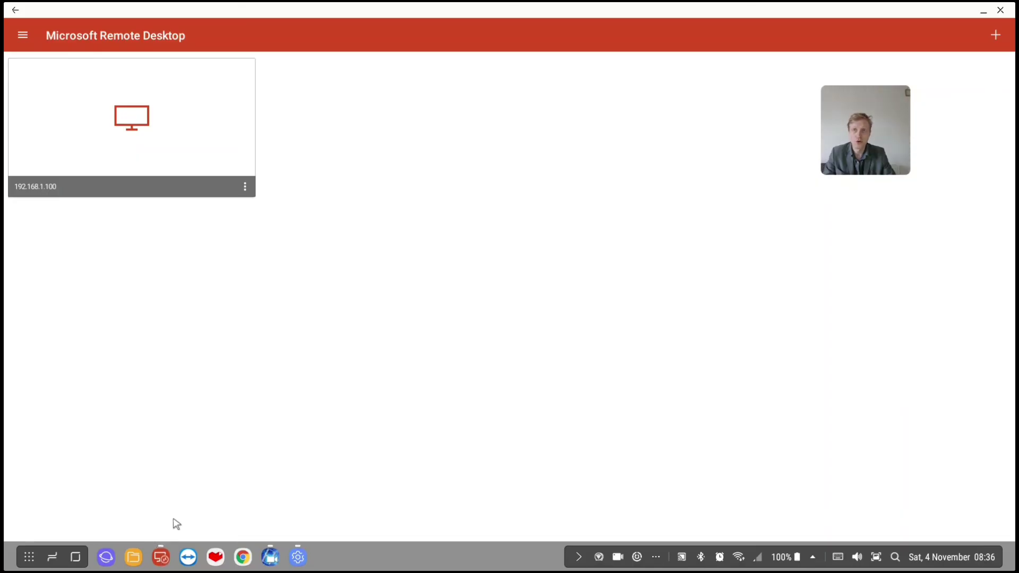
Step: Connect to 192.168.1.100 and try the context menu, side panel and extra keys
click(151, 135)
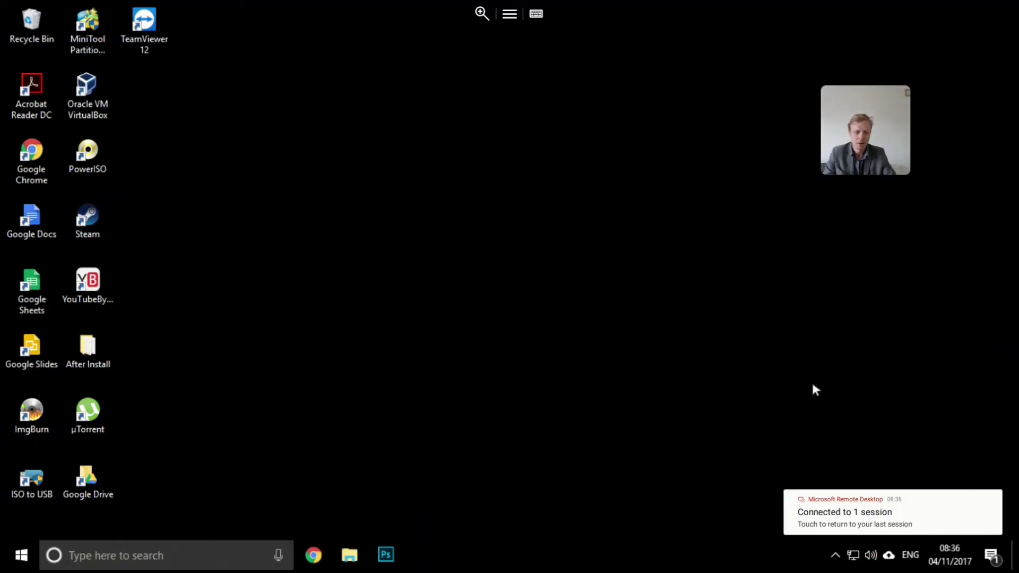
right_click(337, 285)
click(509, 14)
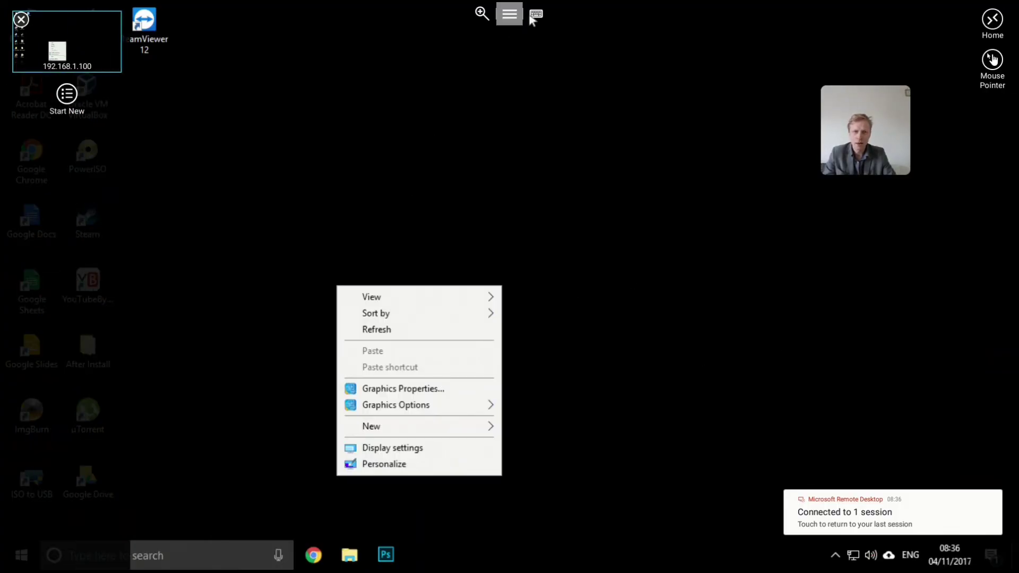
click(535, 13)
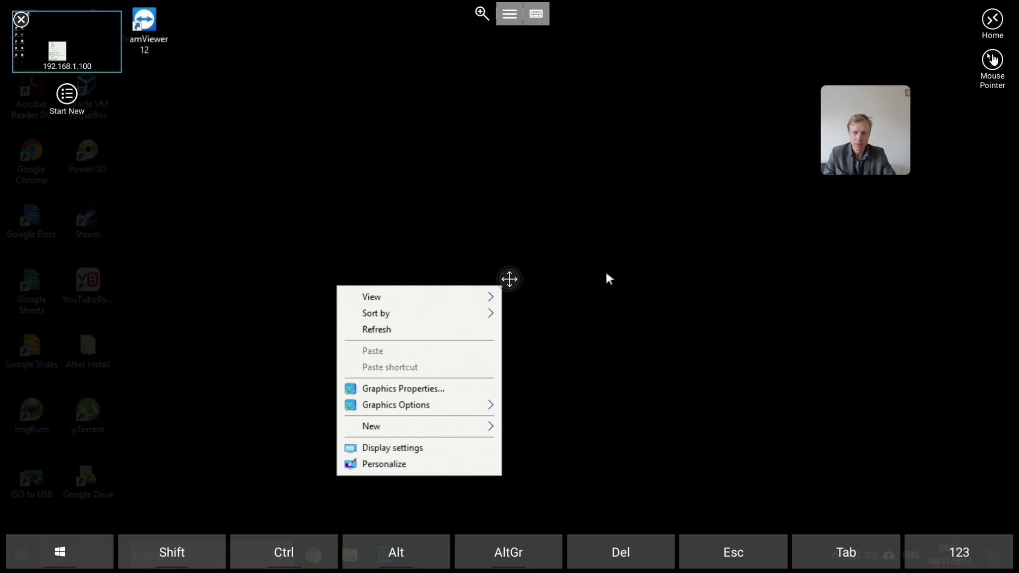
drag(608, 277, 532, 272)
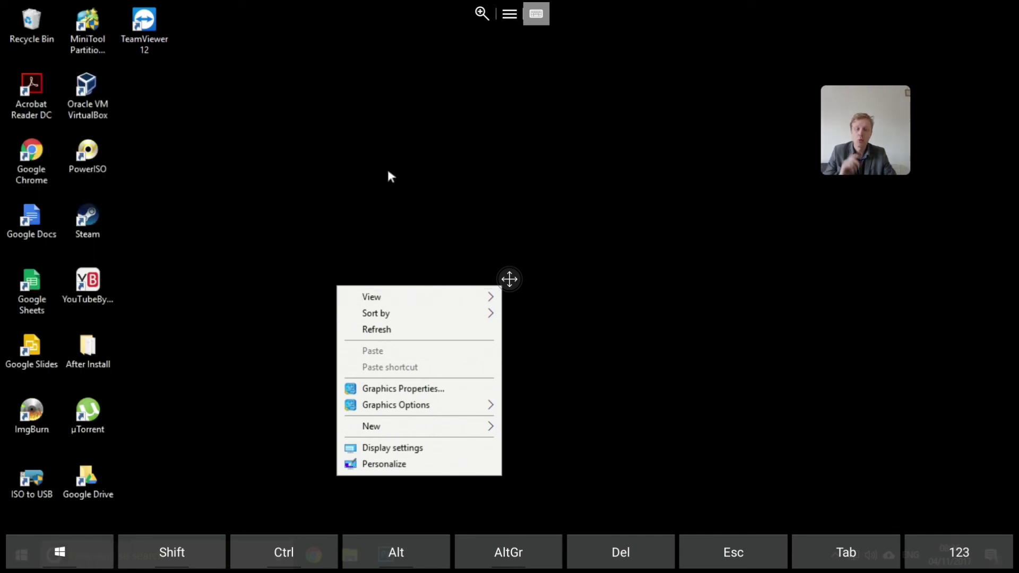
Step: Send Ctrl+Alt+Del to the PC, then cancel the security screen
click(381, 552)
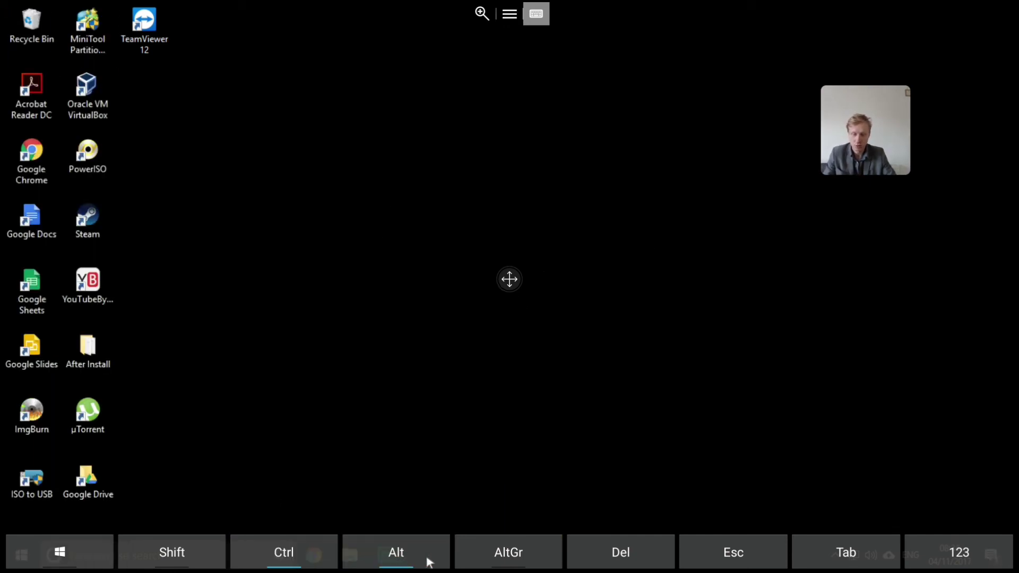
click(618, 552)
click(523, 325)
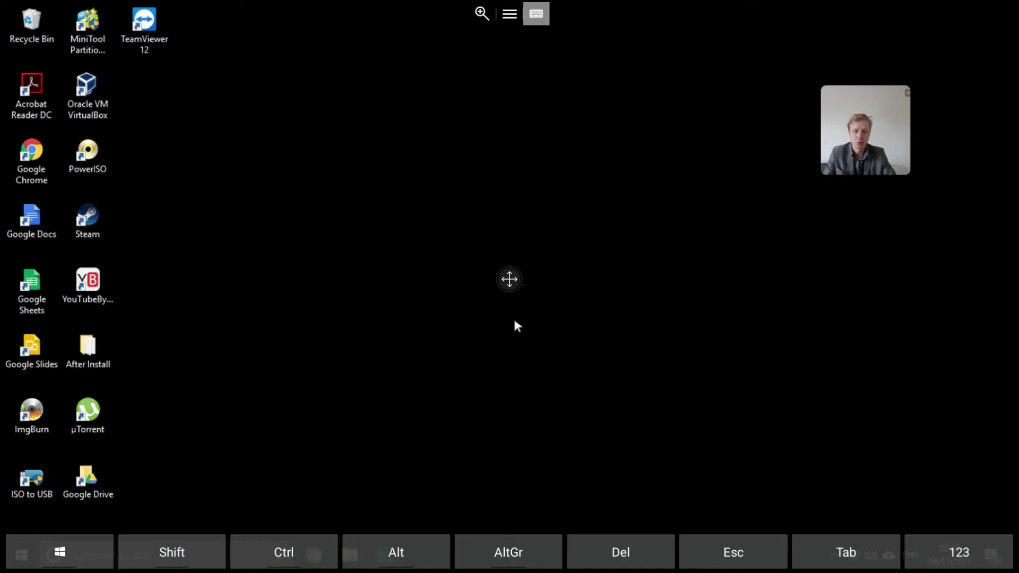
Step: Open and close the Start menu with the Win key, then show and hide the function keys
click(79, 543)
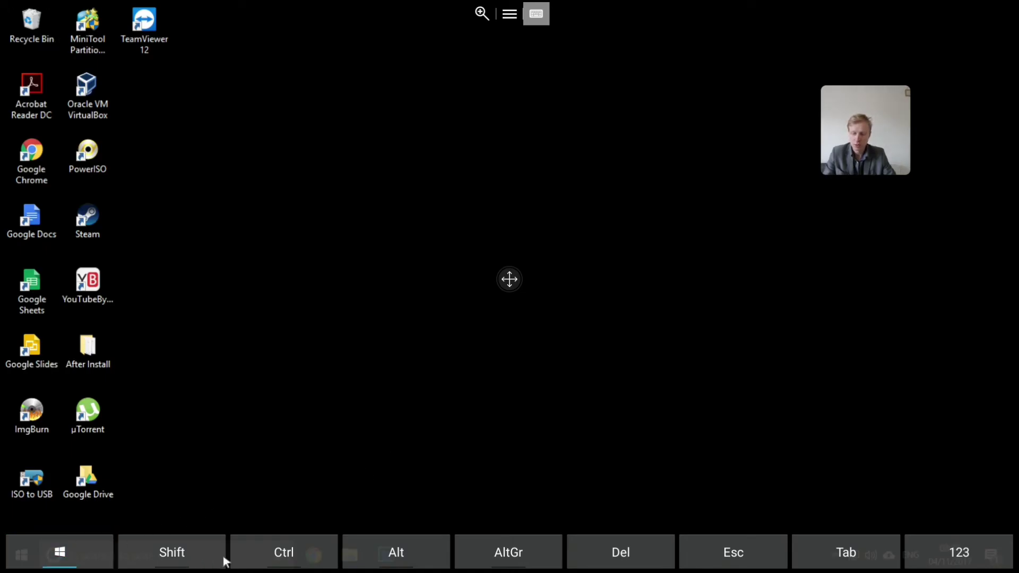
click(218, 552)
click(60, 553)
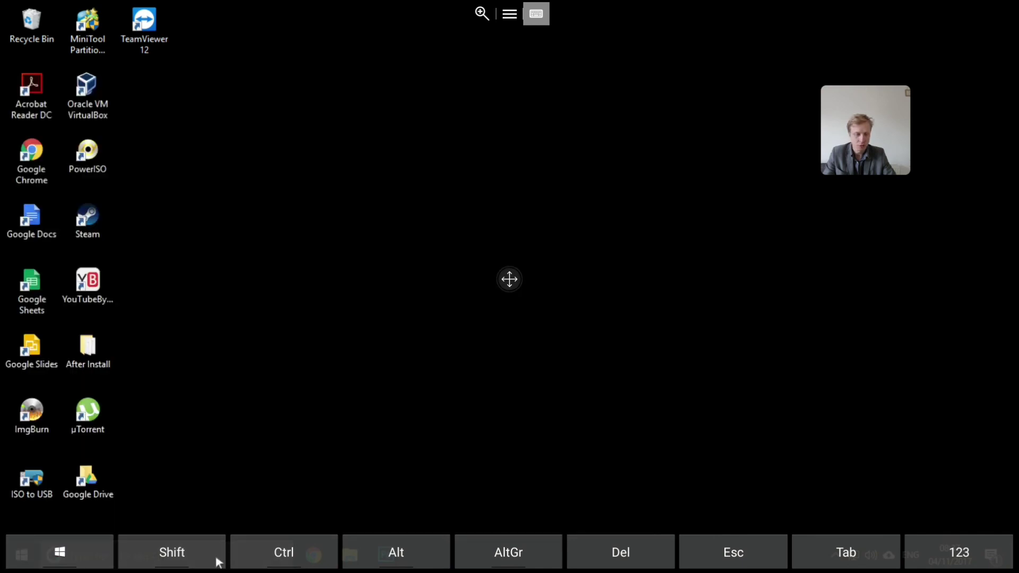
click(959, 552)
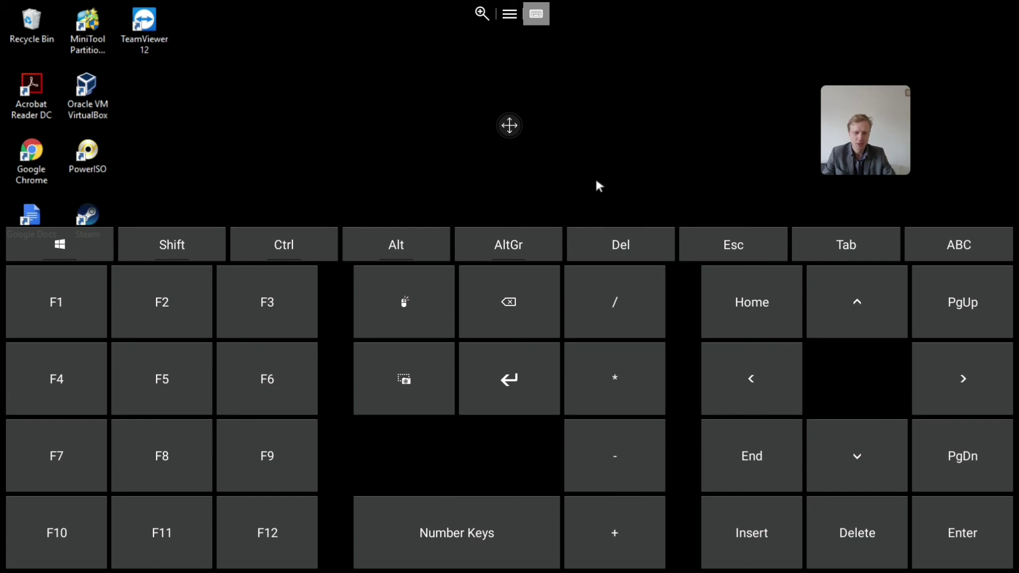
click(544, 16)
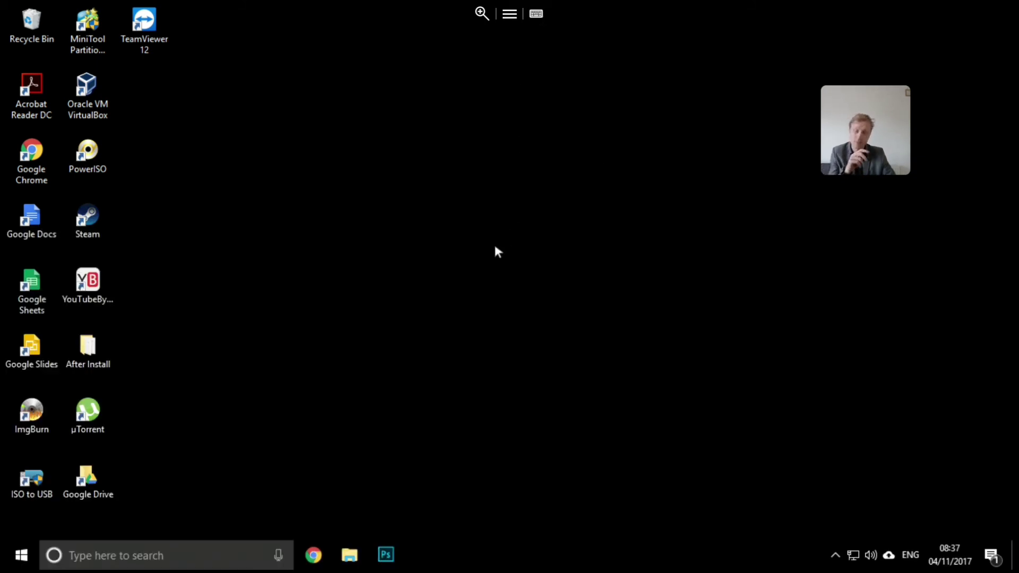
Step: End the 192.168.1.100 session, clear the connection error, and launch TeamViewer
click(509, 16)
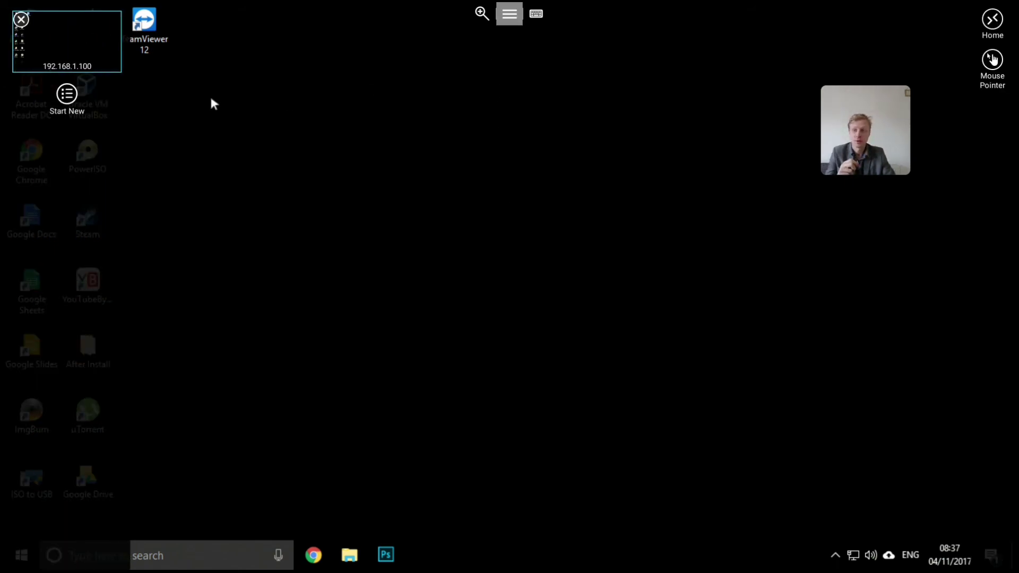
click(20, 20)
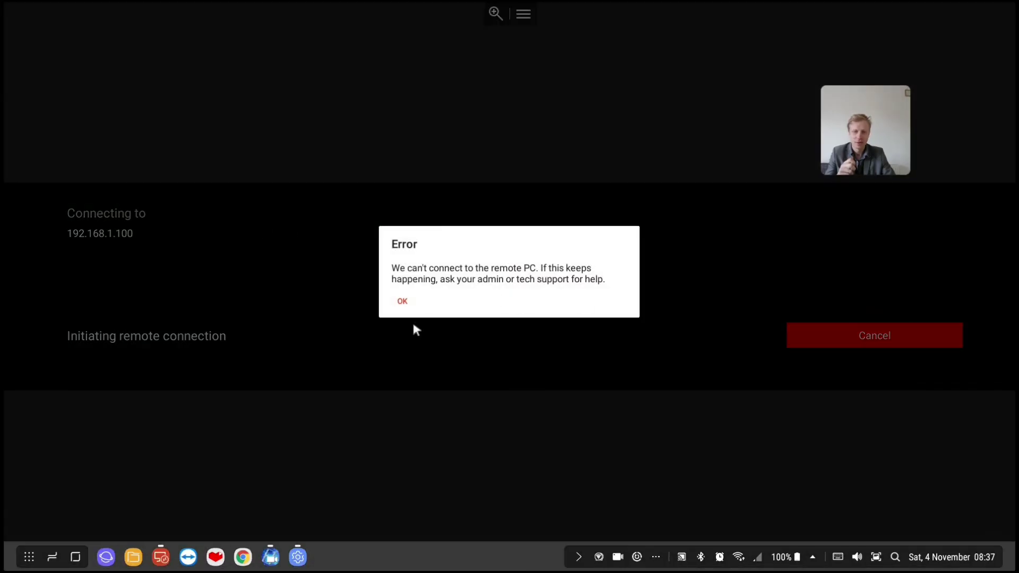
click(404, 304)
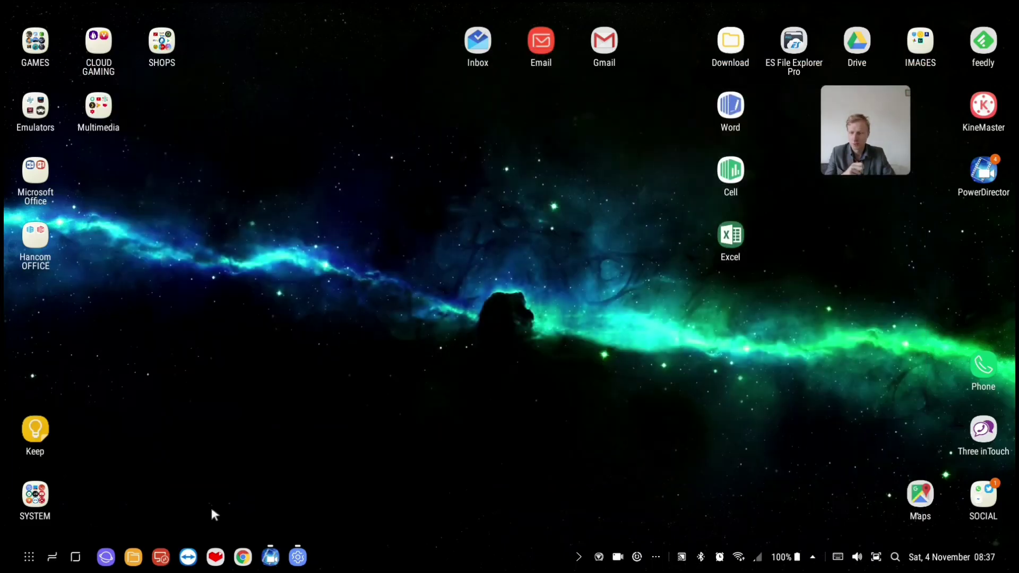
click(187, 556)
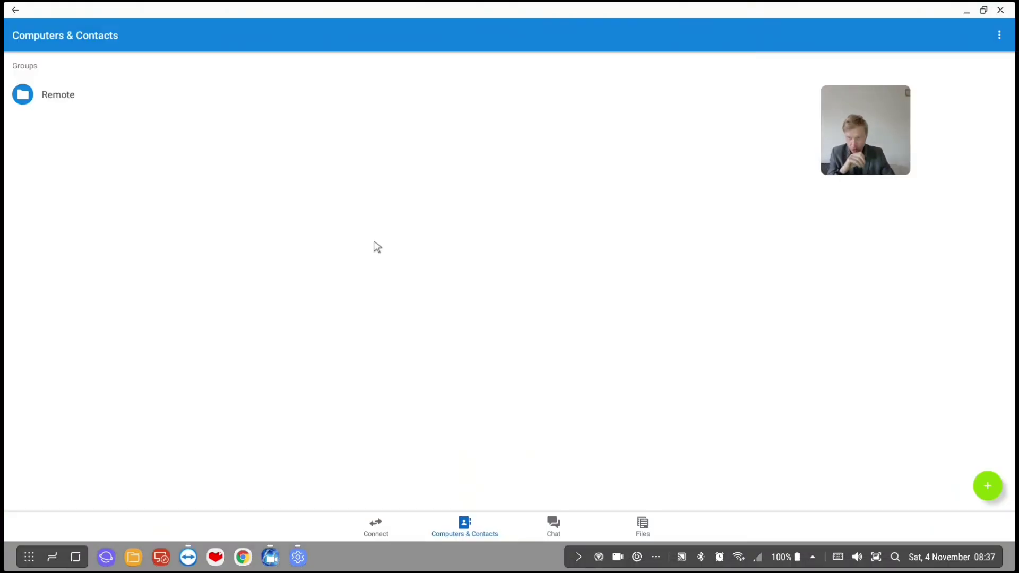
Step: Connect to MRPSERVER from TeamViewer's Remote group, then reopen the 192.168.1.100 Remote Desktop session
click(944, 102)
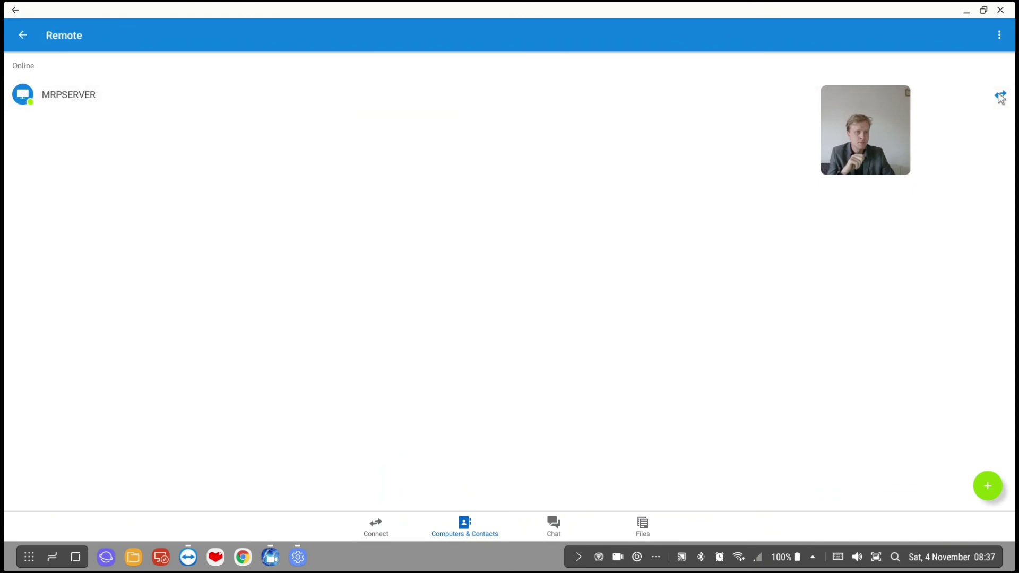
click(999, 96)
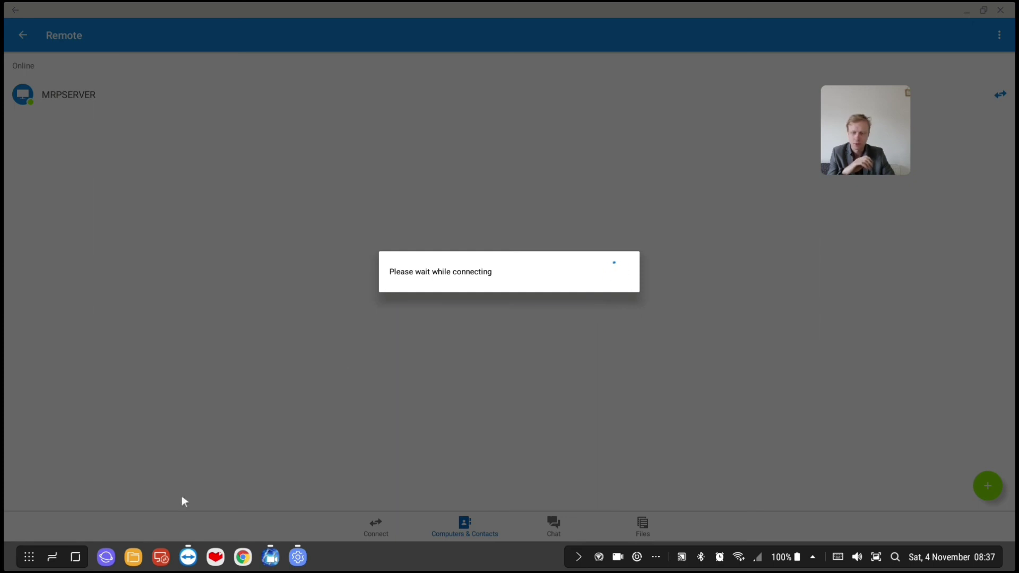
click(161, 557)
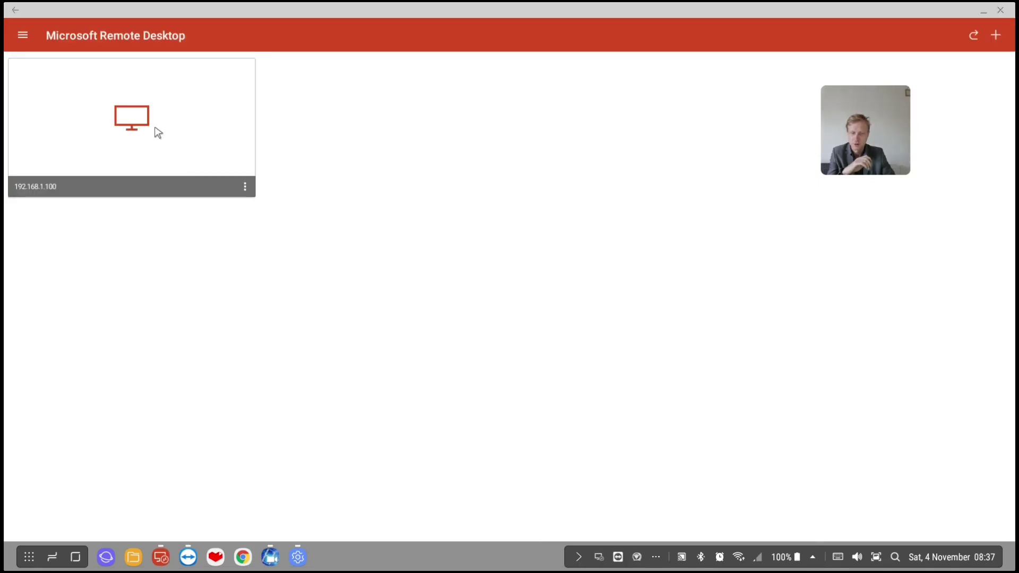
click(158, 133)
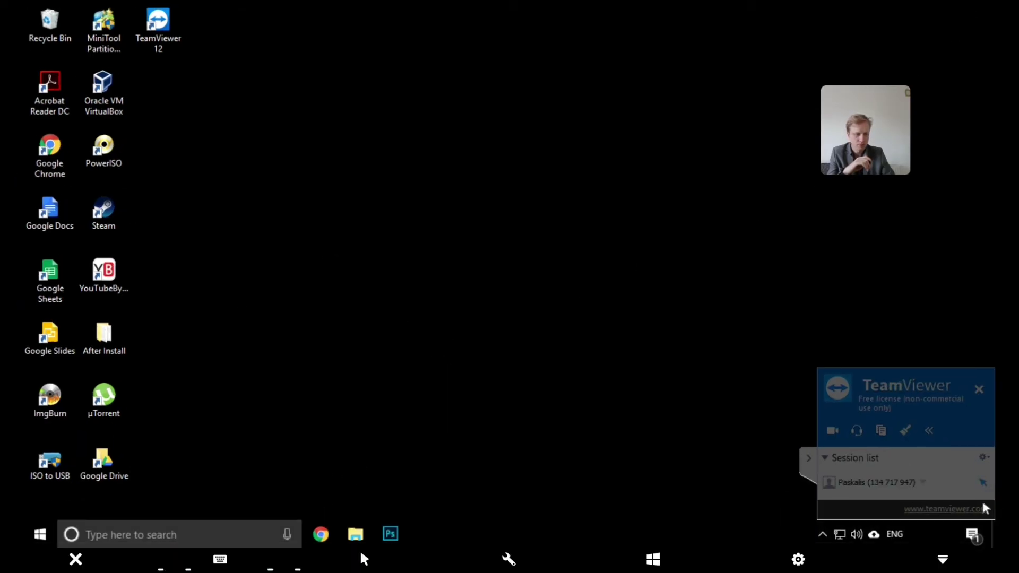
Step: Close the Remote Desktop session, clear the connection error, and exit the app
click(983, 9)
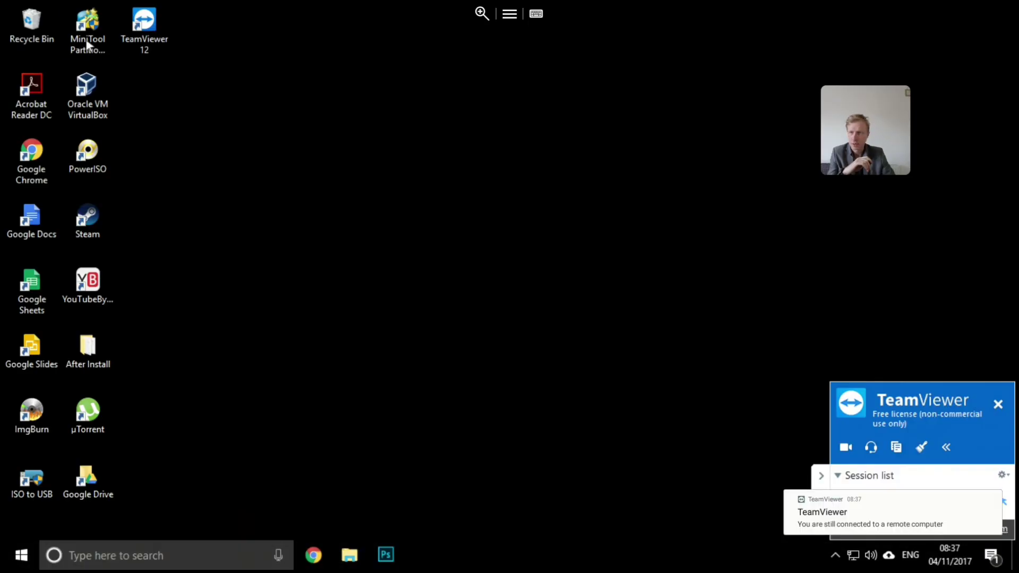
click(509, 22)
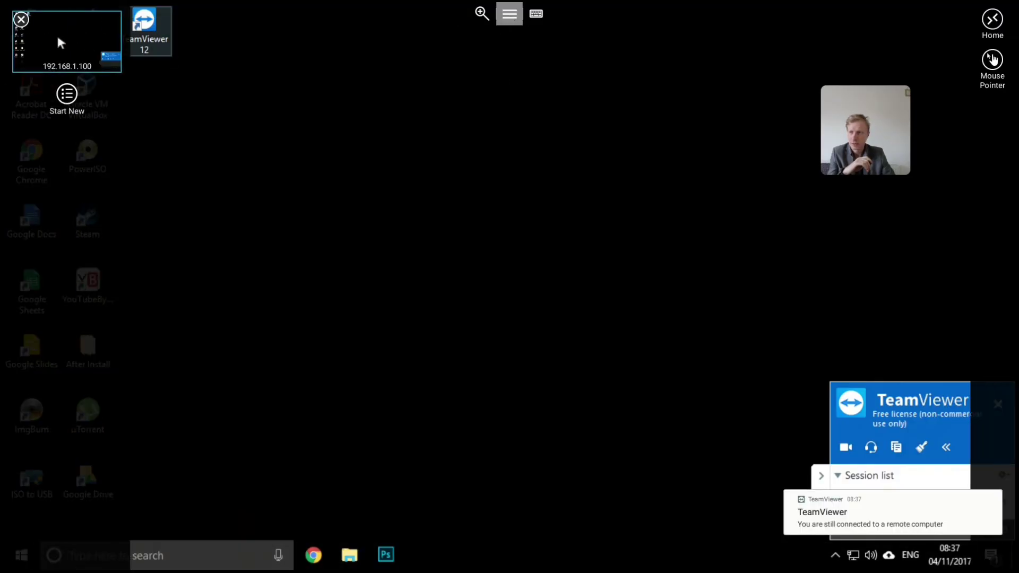
click(22, 20)
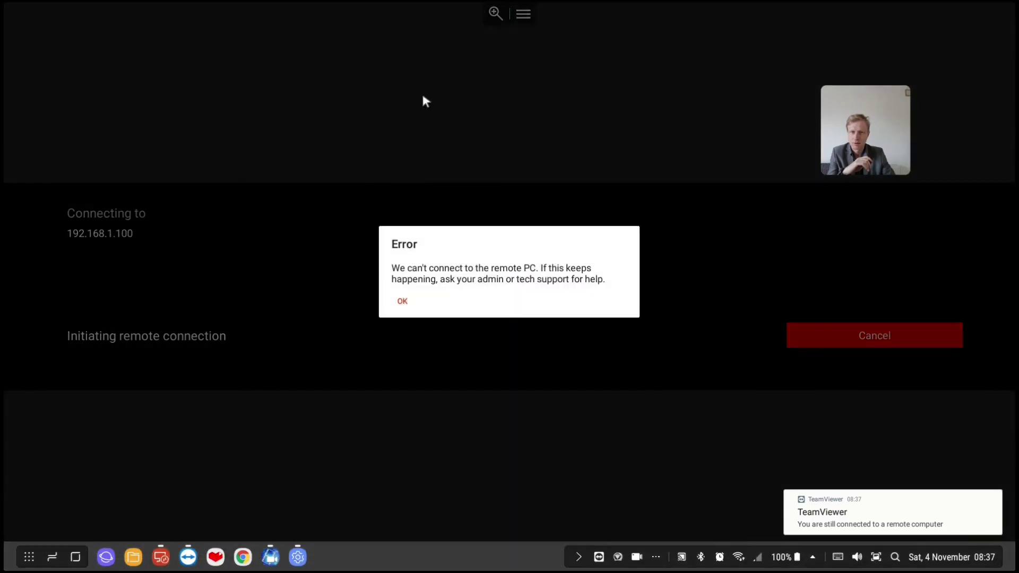
click(405, 302)
click(1006, 9)
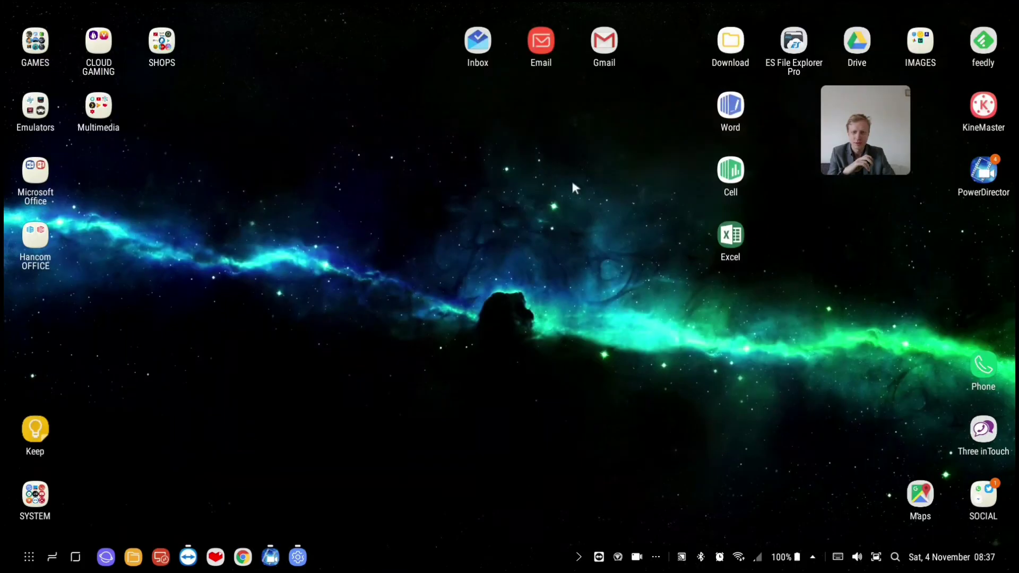
Step: Unlock the remote Windows PC by entering its PIN, correcting a mistyped attempt
click(188, 557)
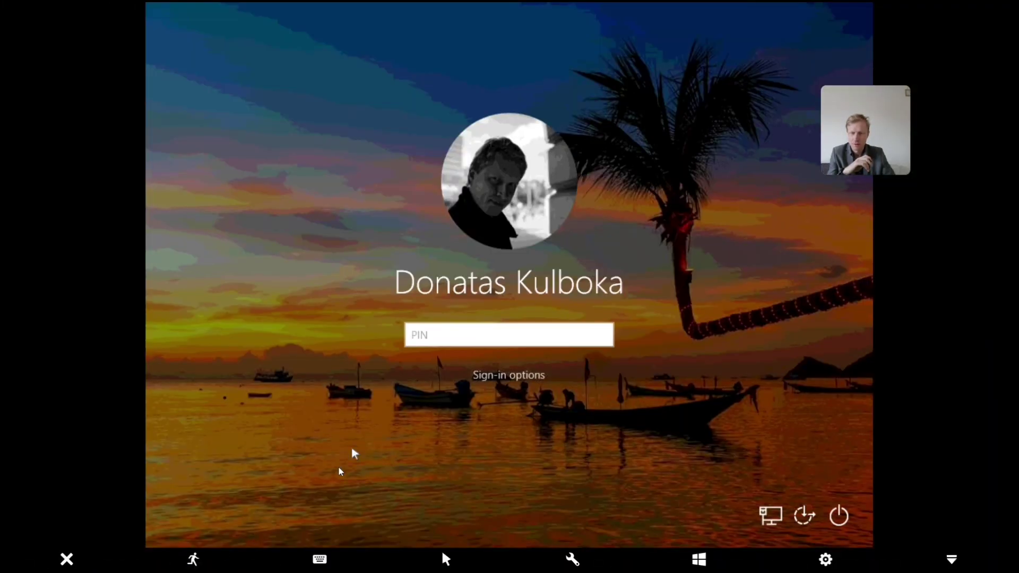
text(••)
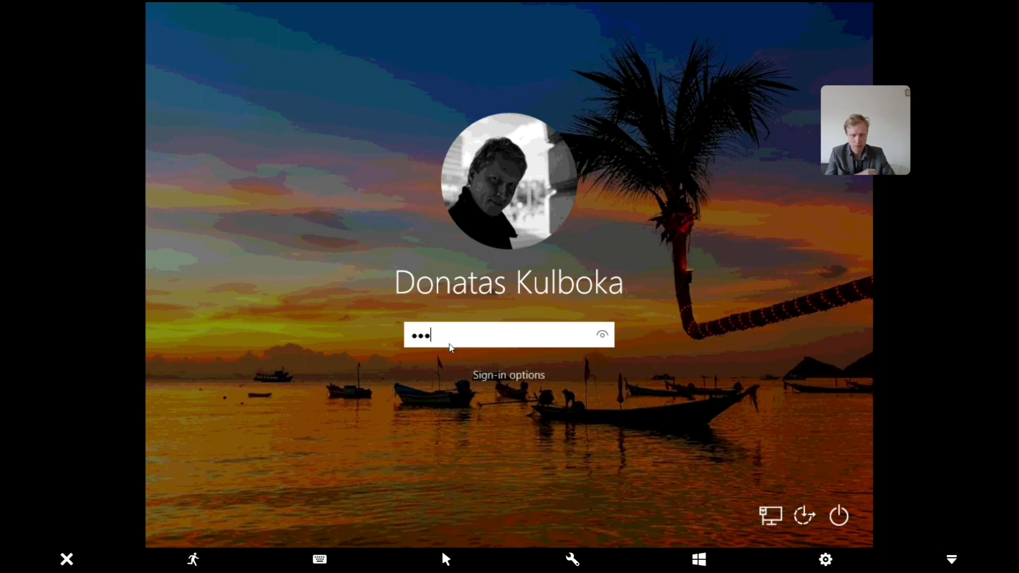
key(BackSpace)
key(BackSpace)
text(••••)
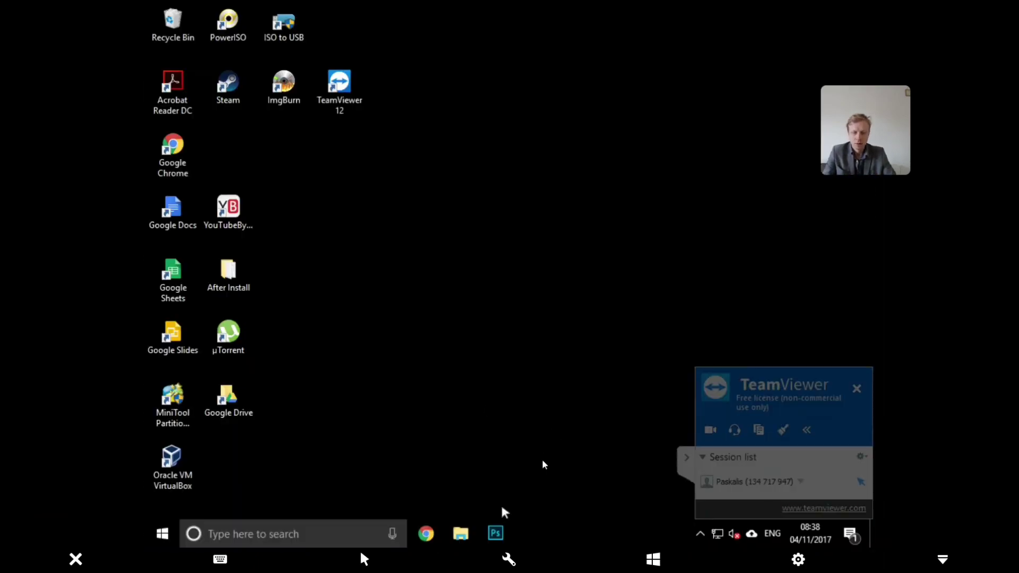
Step: Look through TeamViewer's session settings, Windows shortcuts and remote actions menus
click(798, 559)
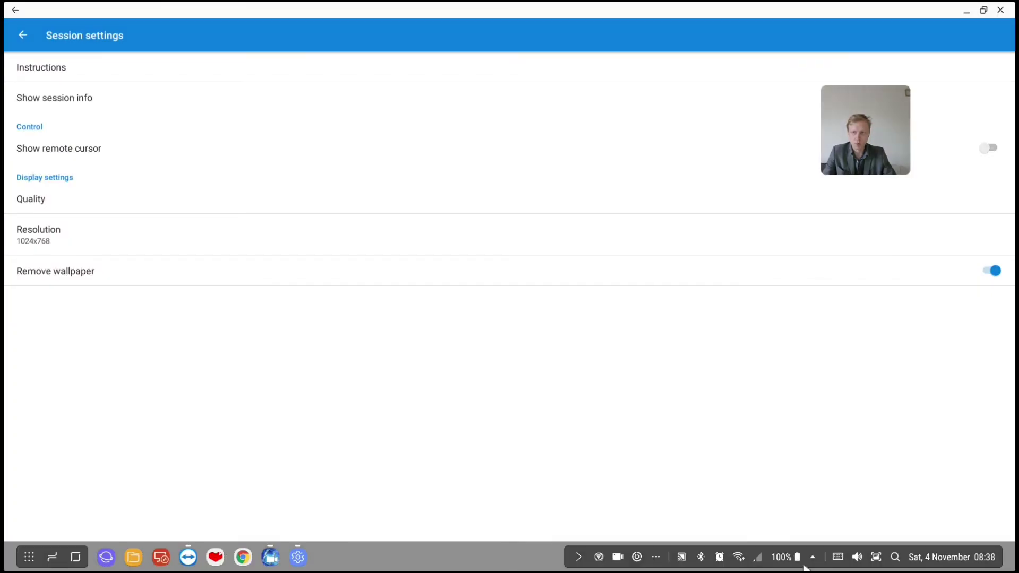
click(23, 35)
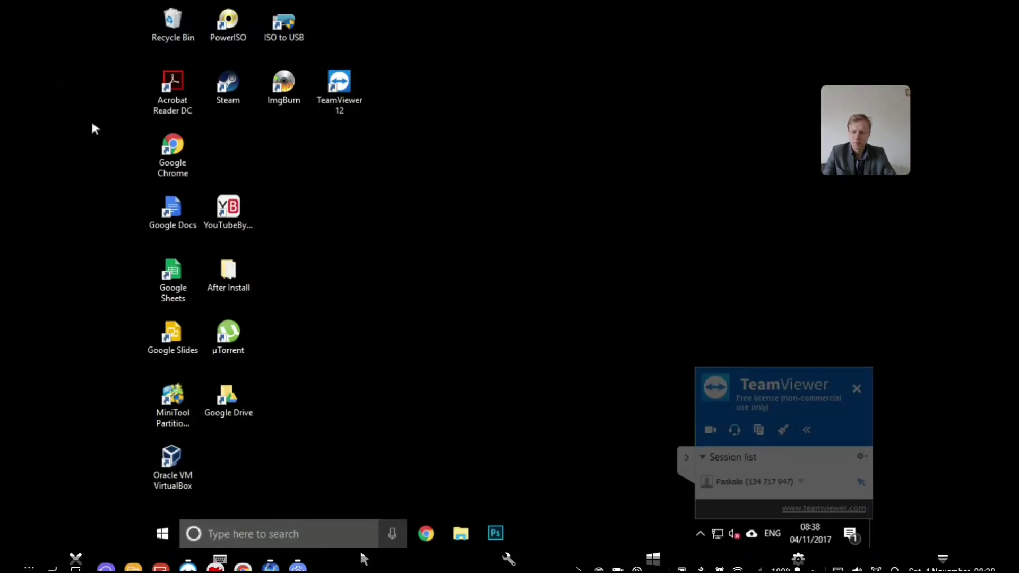
click(653, 558)
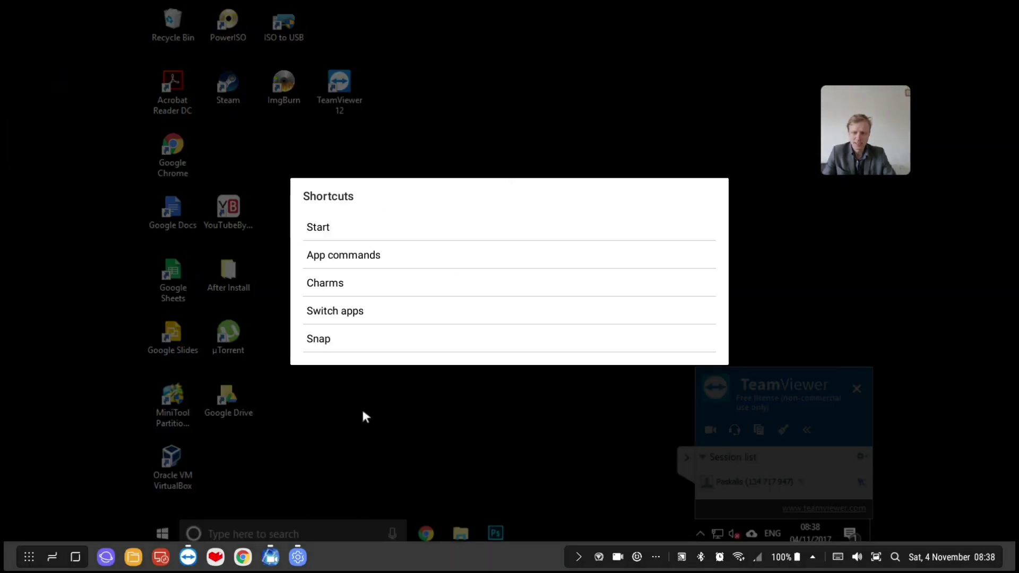
click(364, 416)
click(509, 558)
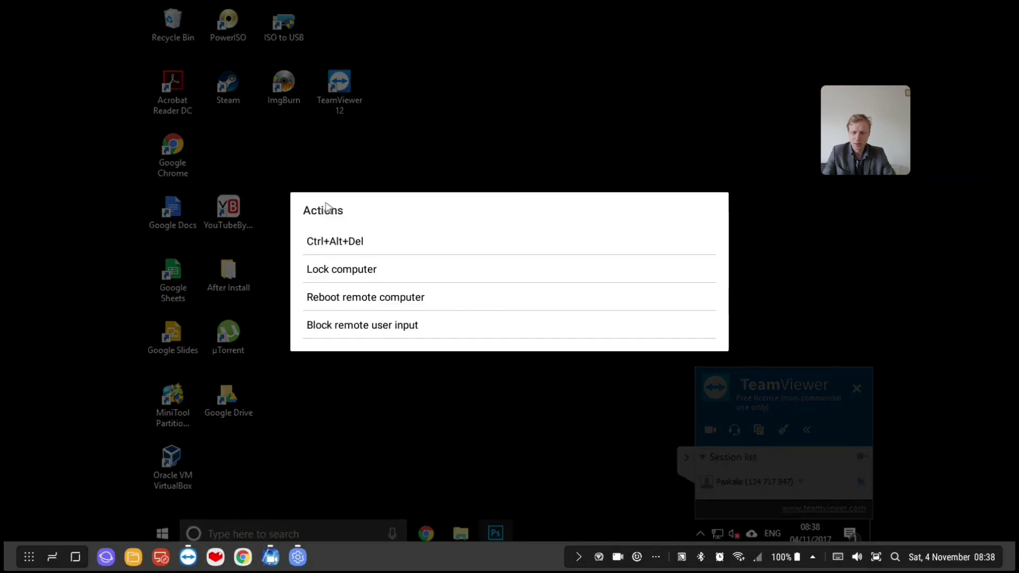
click(541, 447)
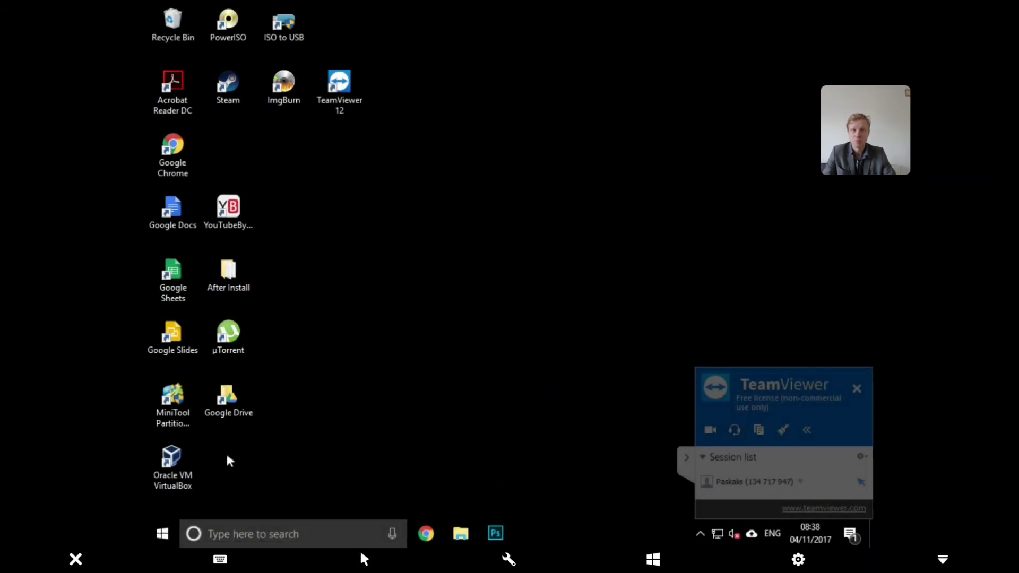
Step: Send Ctrl+Alt+Del from the remote actions menu, then dismiss the security screen
click(508, 559)
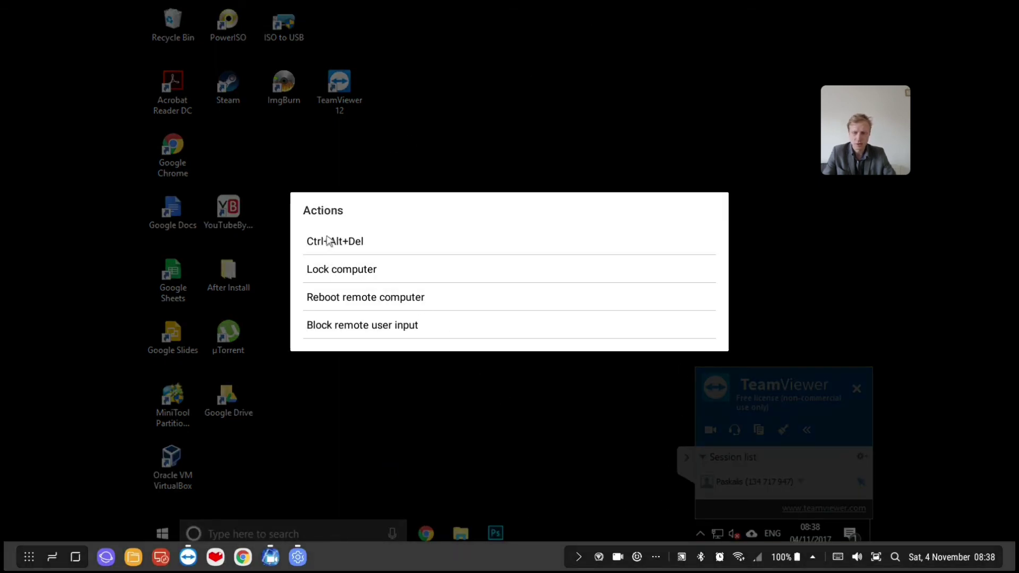
click(329, 242)
click(504, 336)
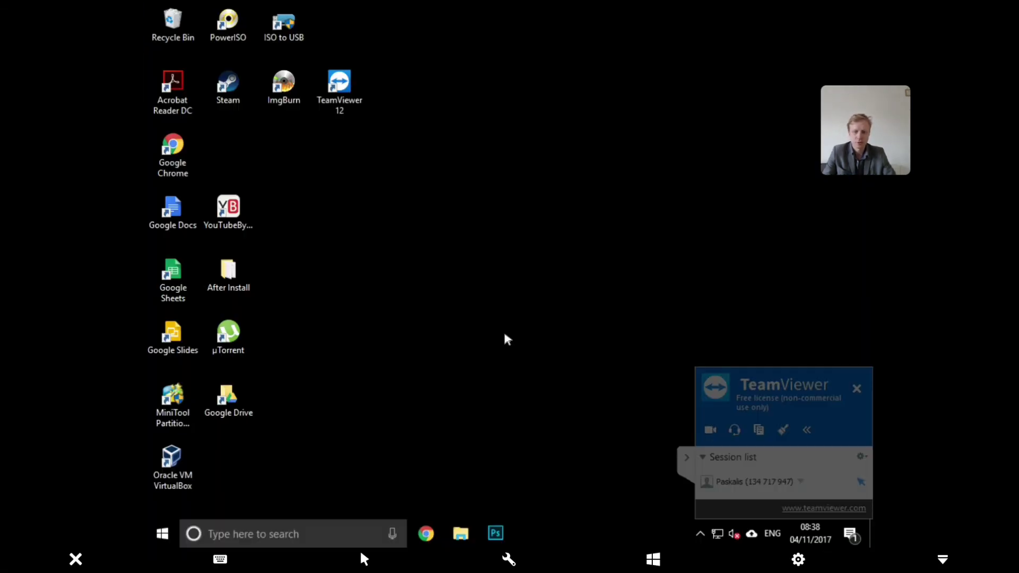
Step: End the TeamViewer connection to MRPSERVER and close the app
click(76, 559)
click(704, 299)
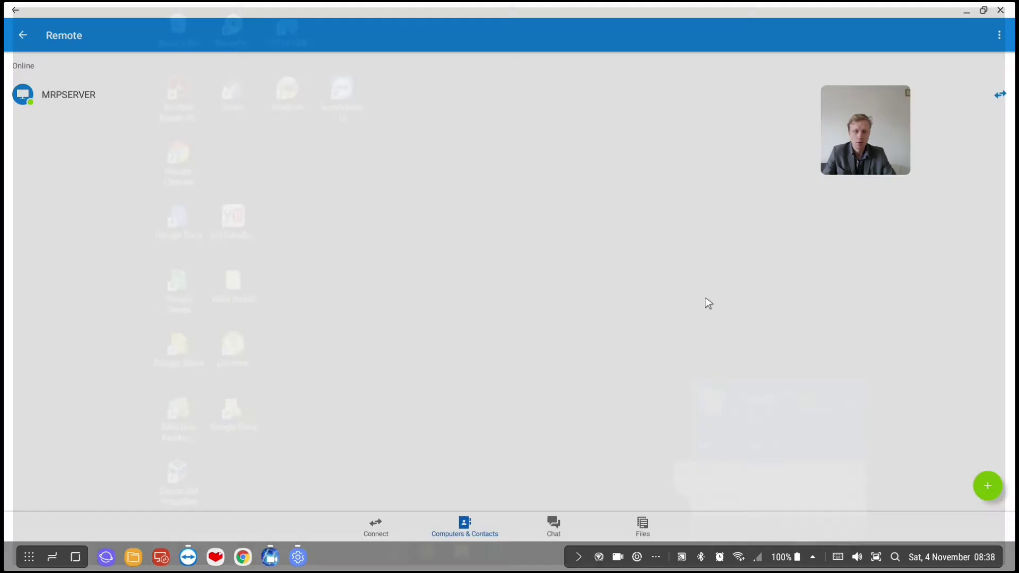
click(1001, 11)
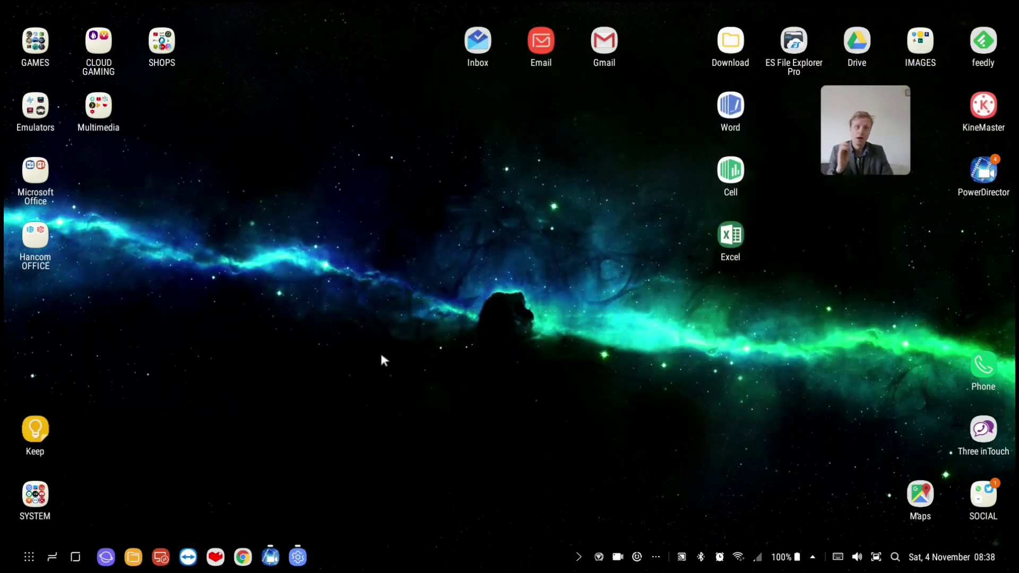